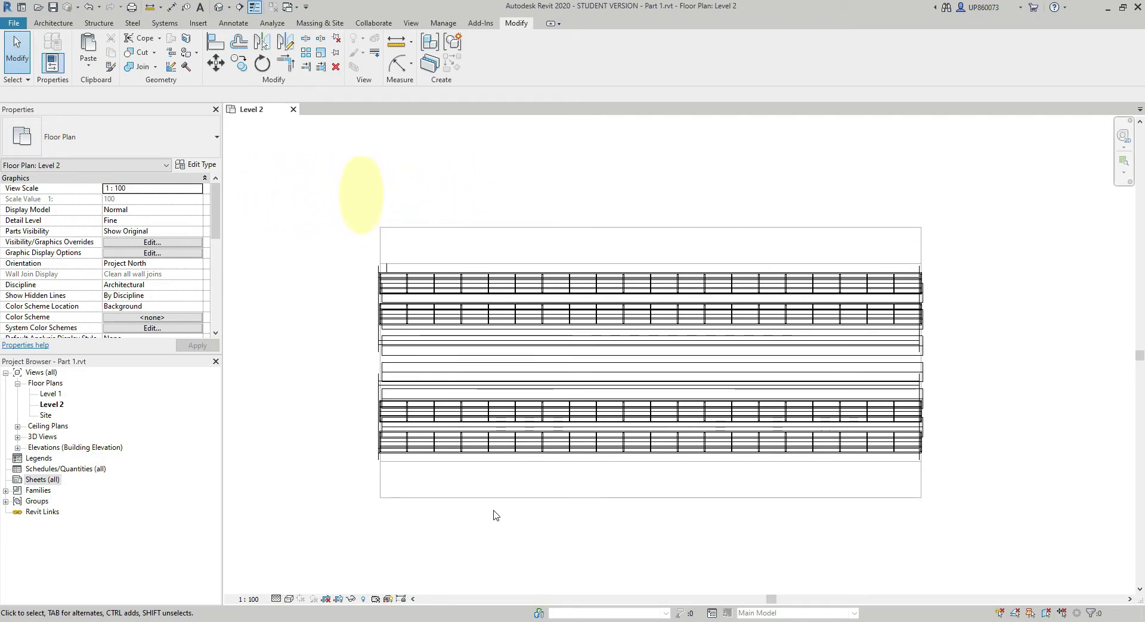
# Window-select the Level 2 runs and open a section-boxed 3D view of them with BX
pyautogui.scroll(-1, 528, 521)
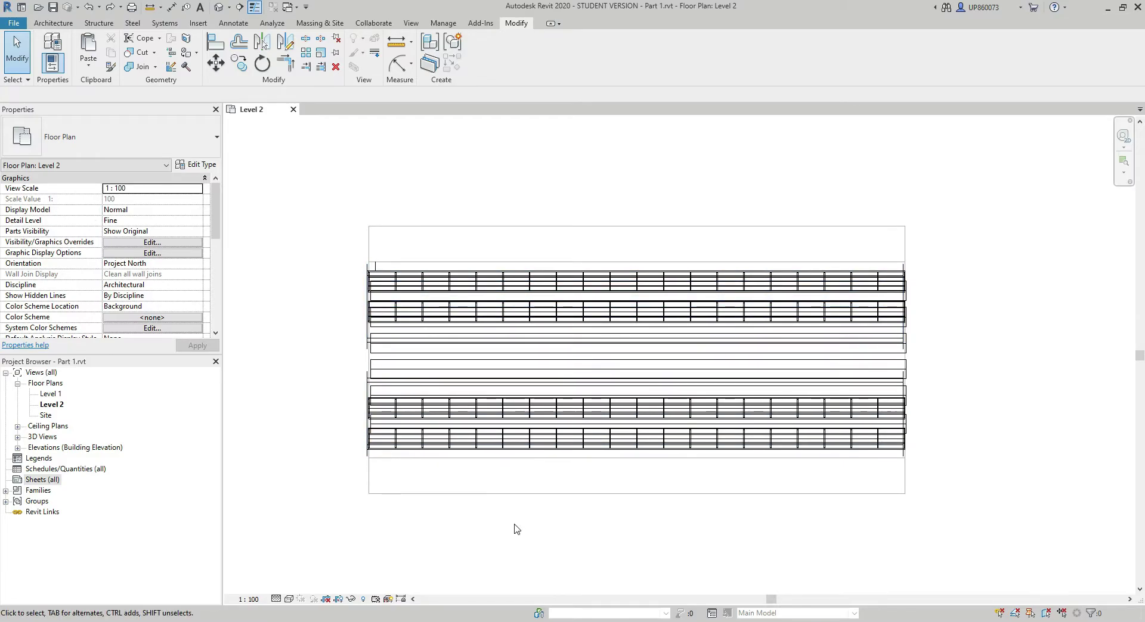
pyautogui.moveTo(312, 227); pyautogui.dragTo(944, 504)
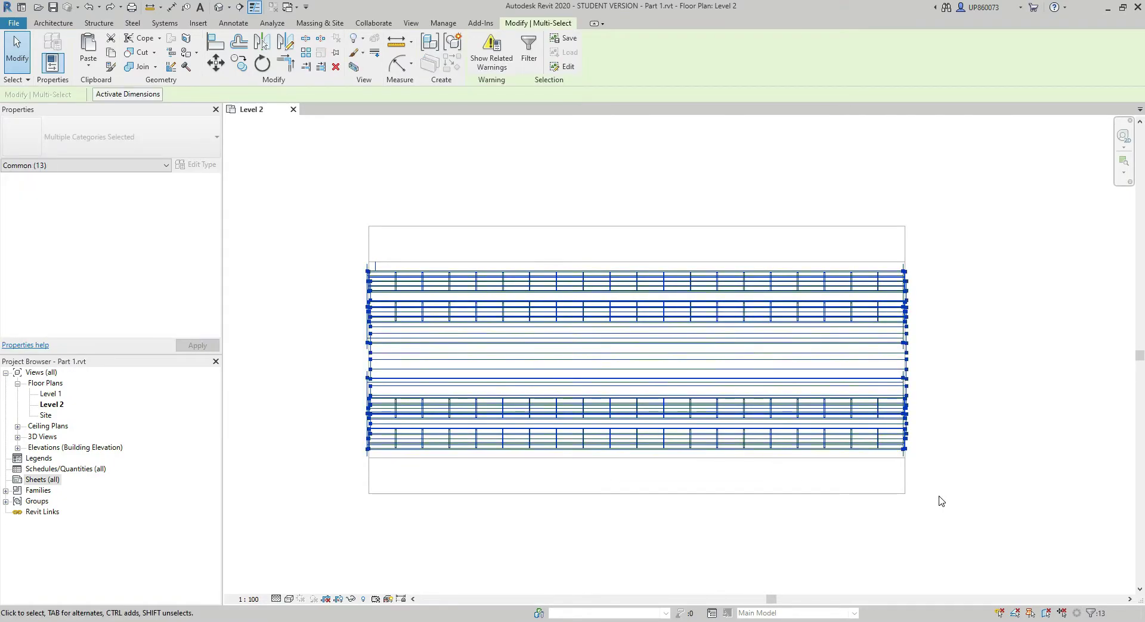
pyautogui.press('b')
pyautogui.press('x')
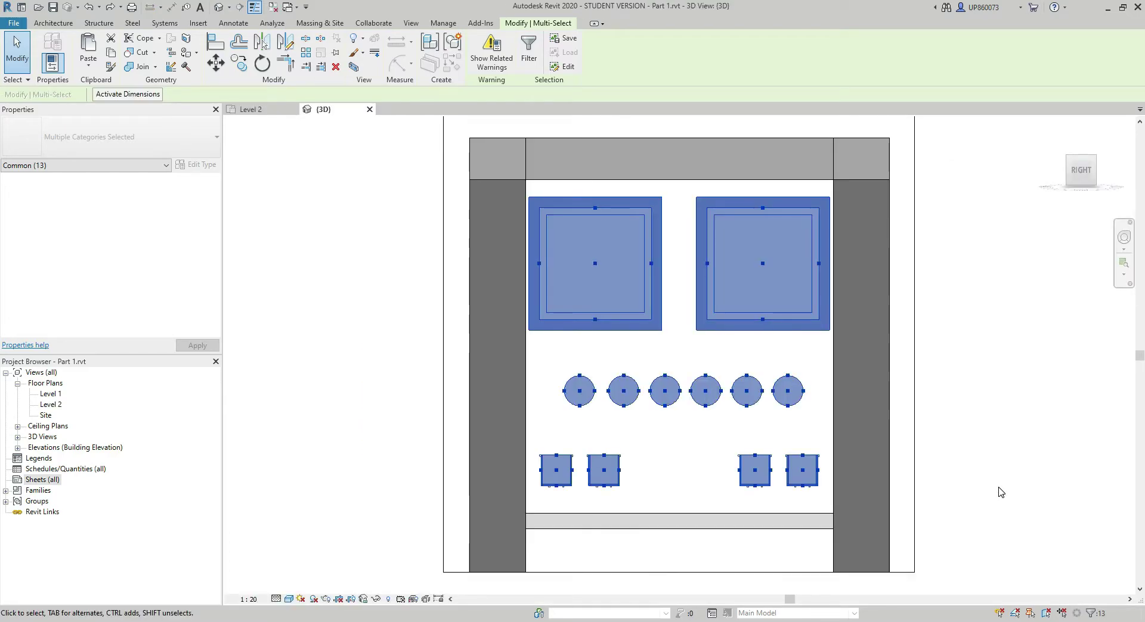
pyautogui.moveTo(1001, 493); pyautogui.dragTo(924, 481, button='middle')
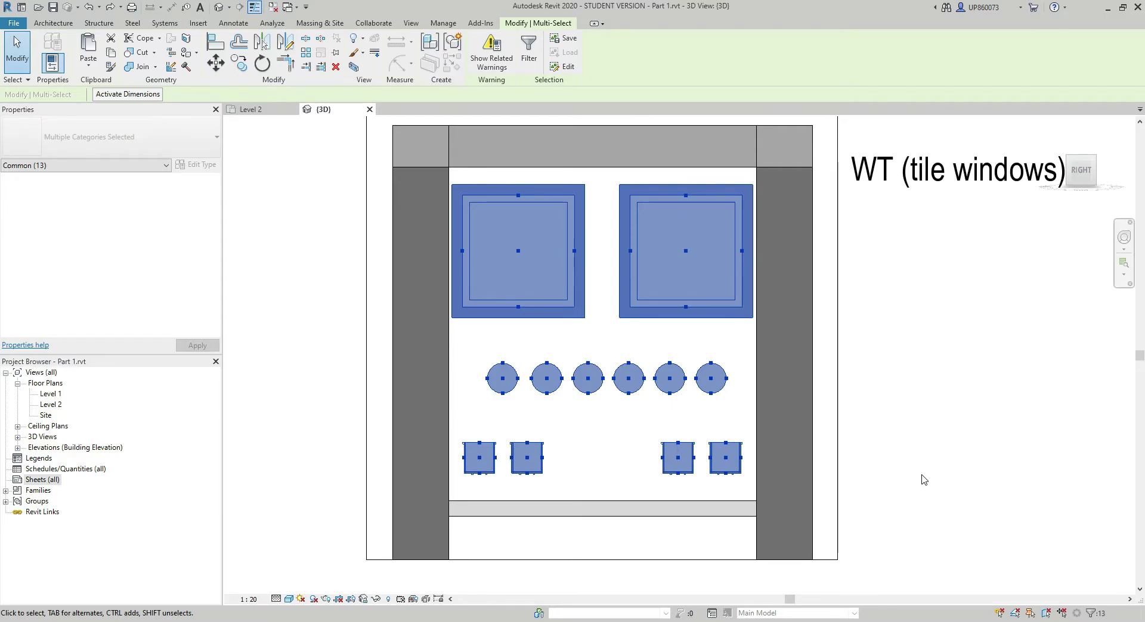
# Tile the 3D view beside the Level 2 plan and zoom all in both views
pyautogui.press('w')
pyautogui.press('t')
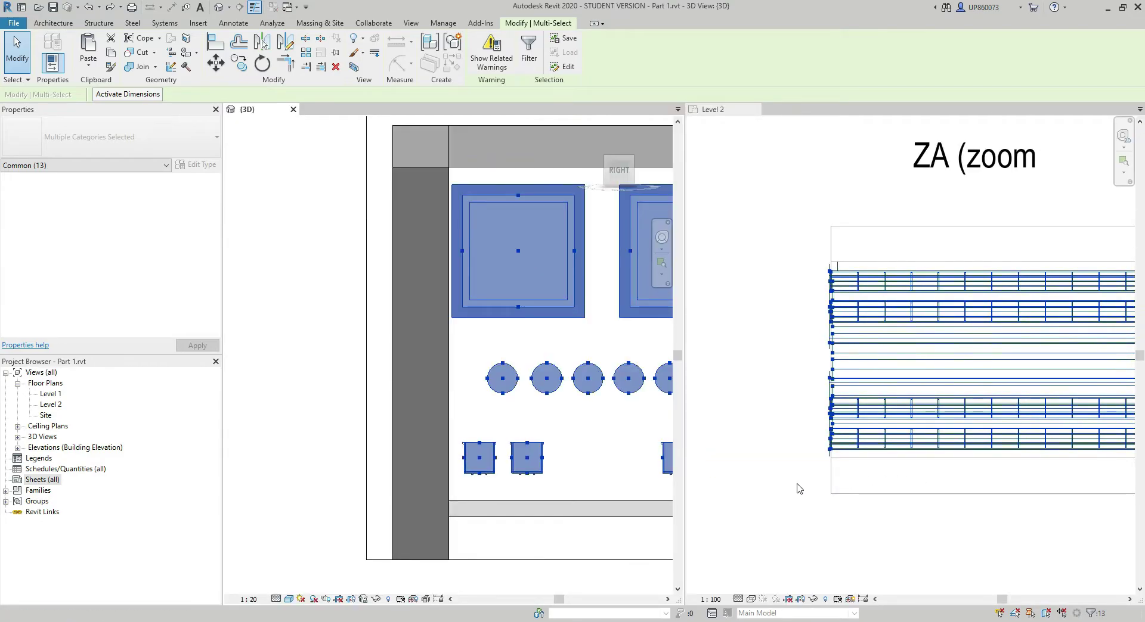
pyautogui.press('z')
pyautogui.press('a')
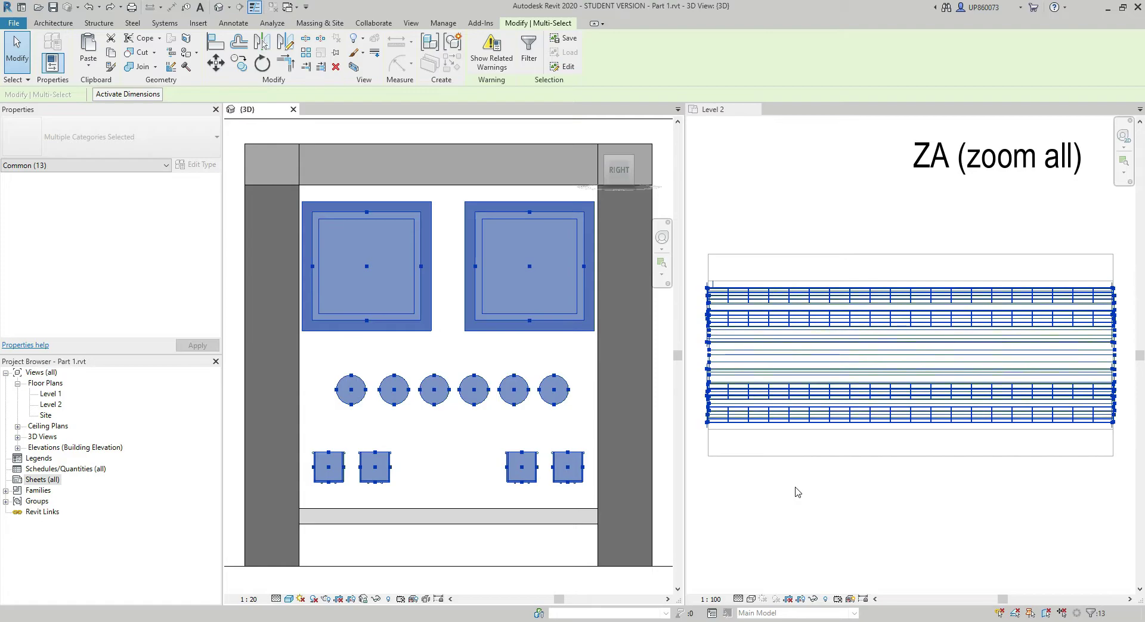
pyautogui.press('Escape')
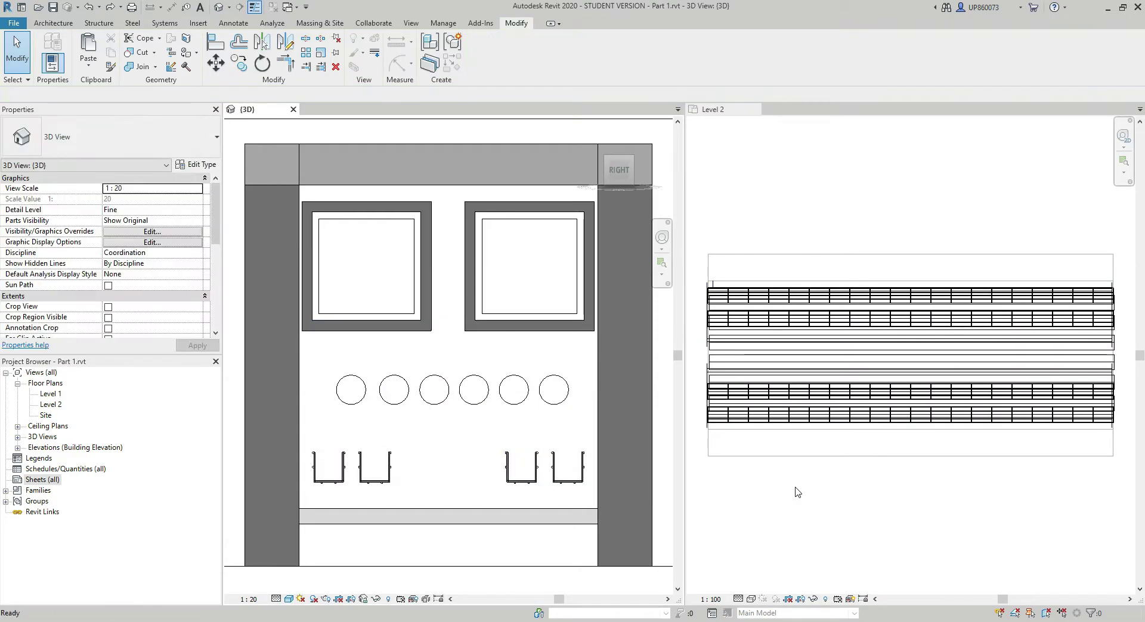
pyautogui.scroll(-2, 453, 430)
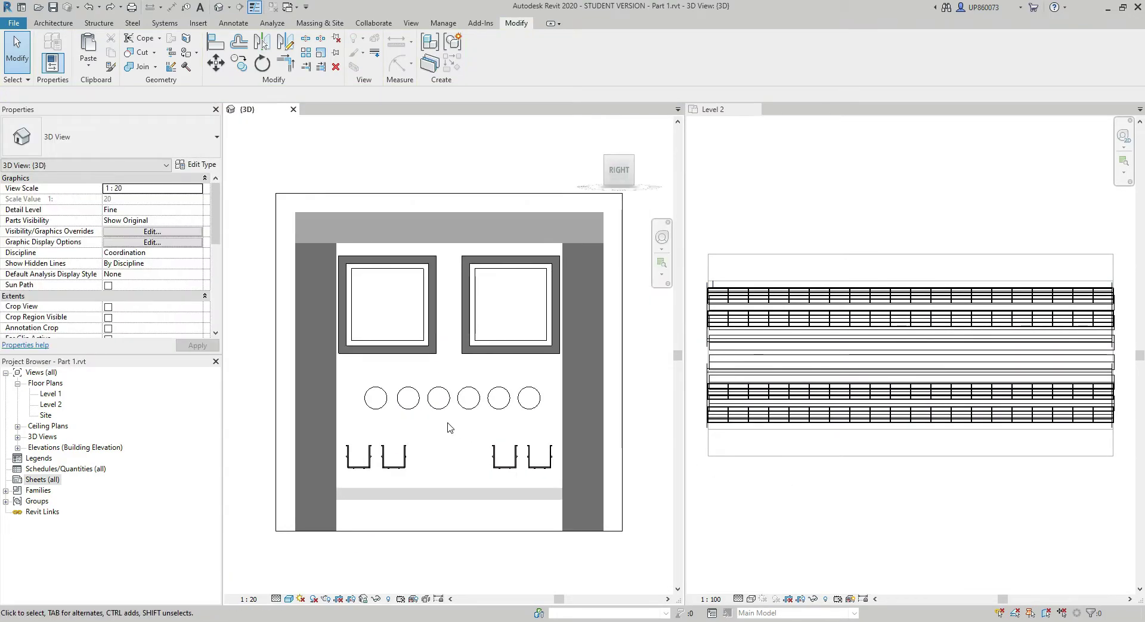
pyautogui.keyDown('shift'); pyautogui.moveTo(450, 427); pyautogui.dragTo(431, 496, button='middle'); pyautogui.keyUp('shift')
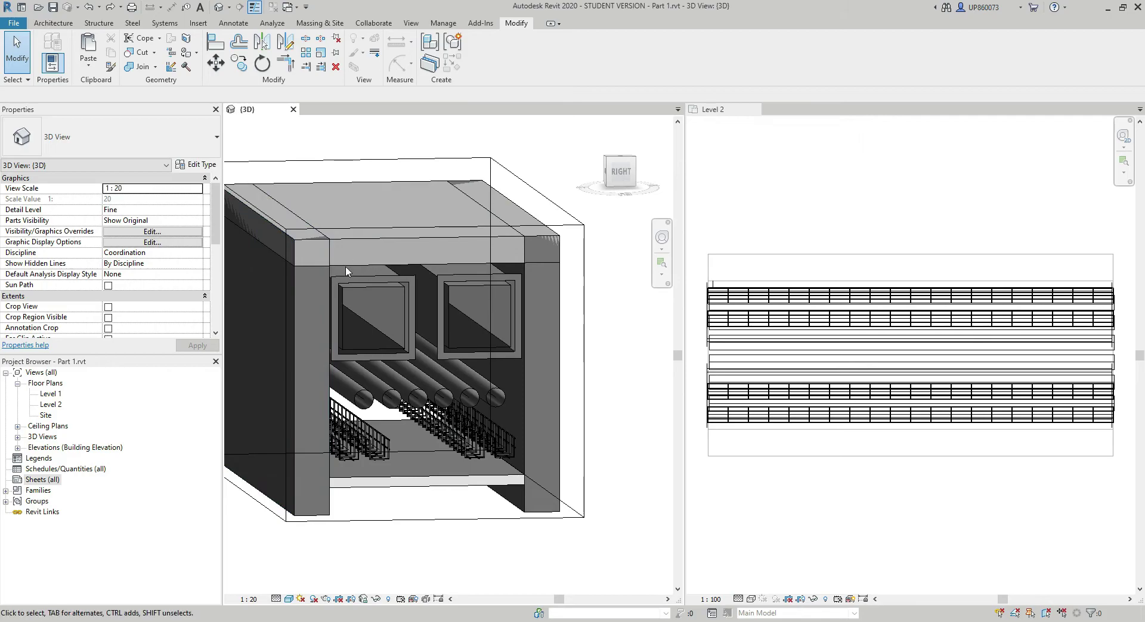
pyautogui.moveTo(358, 471); pyautogui.dragTo(391, 471, button='middle')
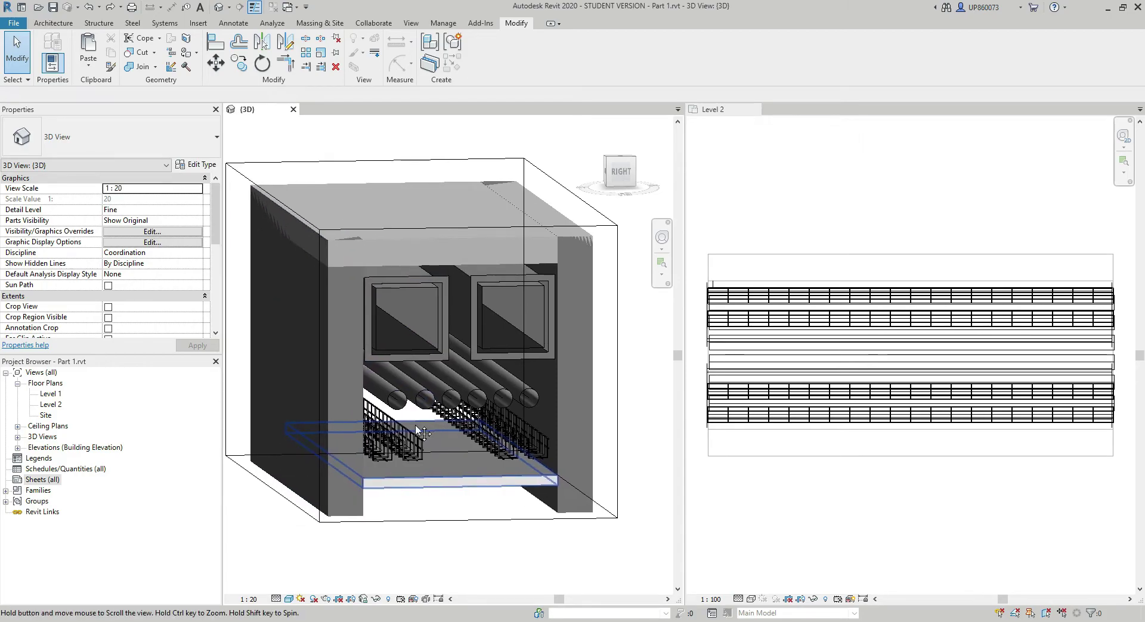
pyautogui.click(197, 256)
pyautogui.click(196, 256)
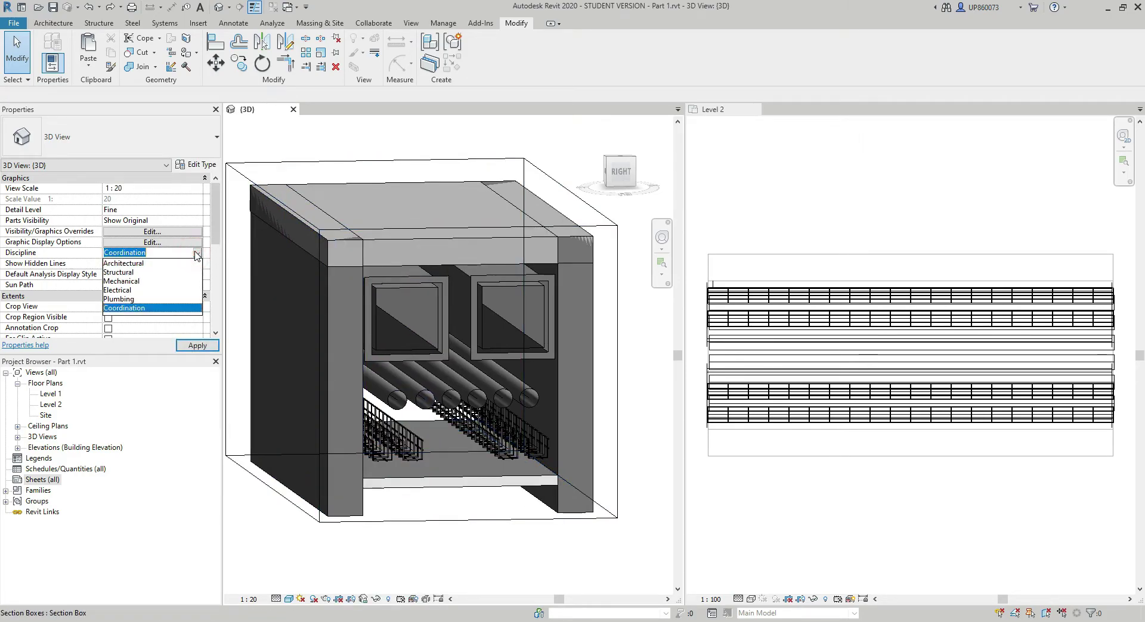
pyautogui.click(122, 281)
pyautogui.click(197, 346)
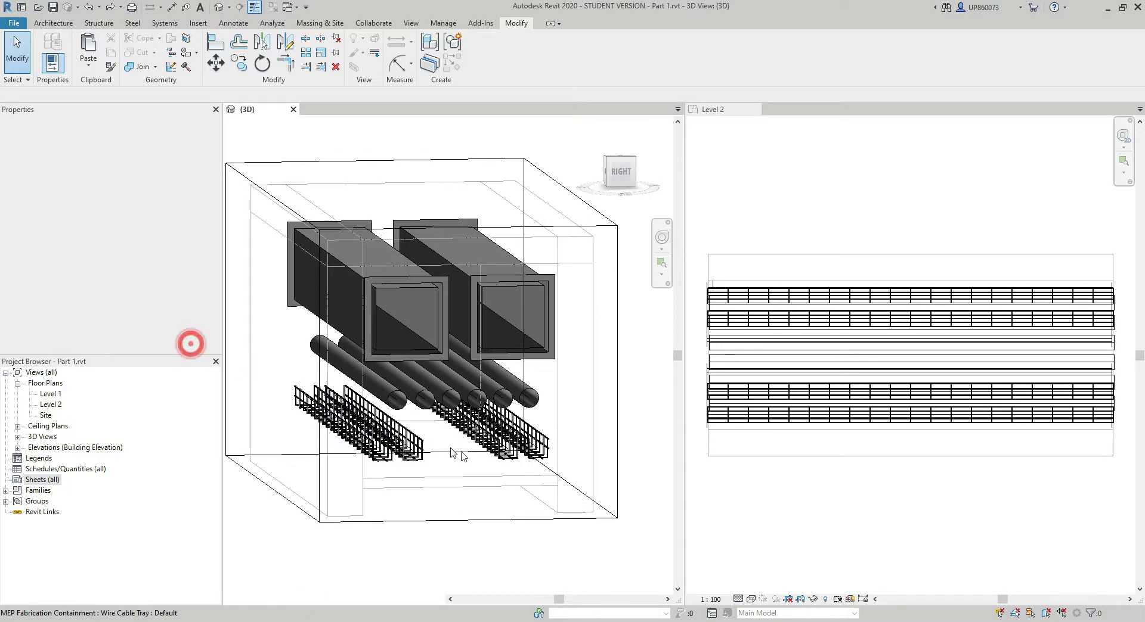
pyautogui.keyDown('shift'); pyautogui.moveTo(524, 470); pyautogui.dragTo(537, 467, button='middle'); pyautogui.keyUp('shift')
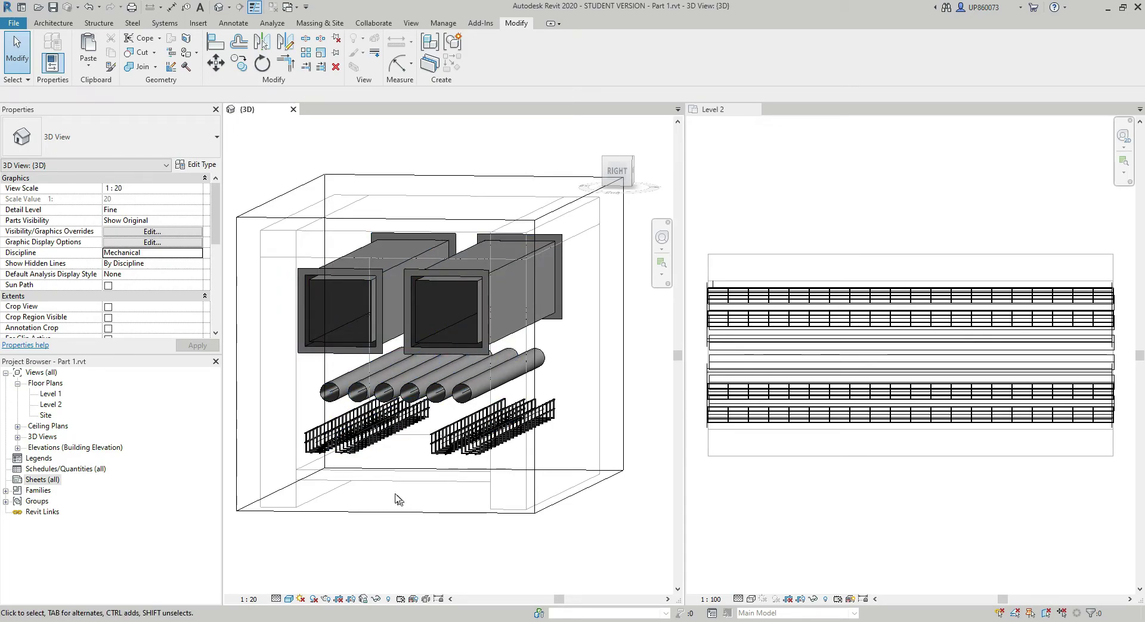
pyautogui.click(197, 253)
pyautogui.click(196, 253)
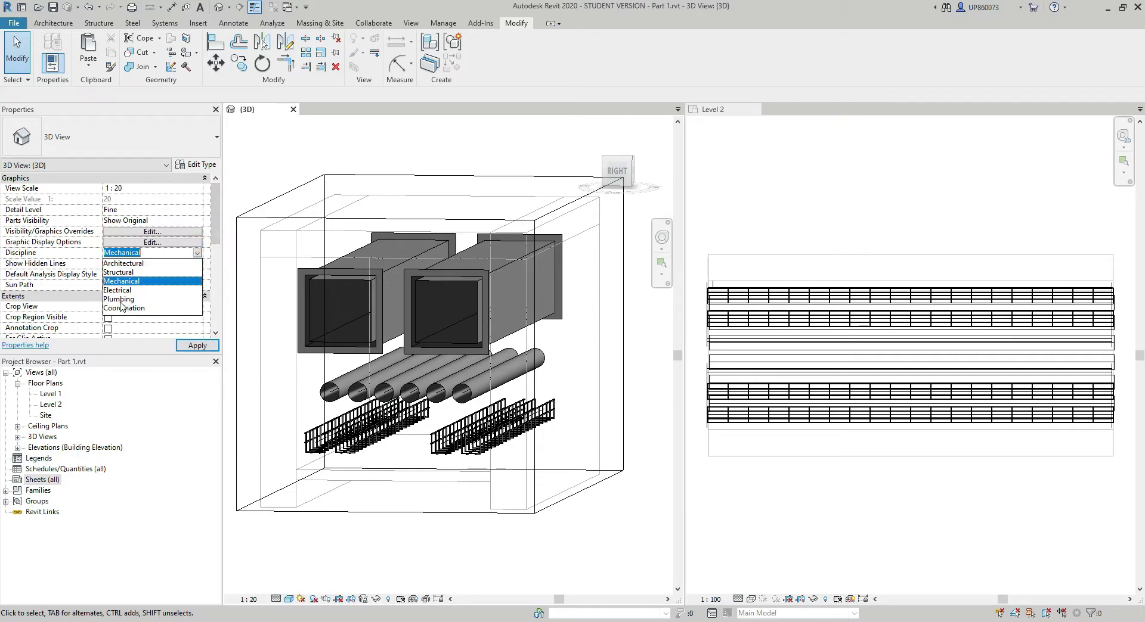
pyautogui.click(121, 306)
pyautogui.click(198, 346)
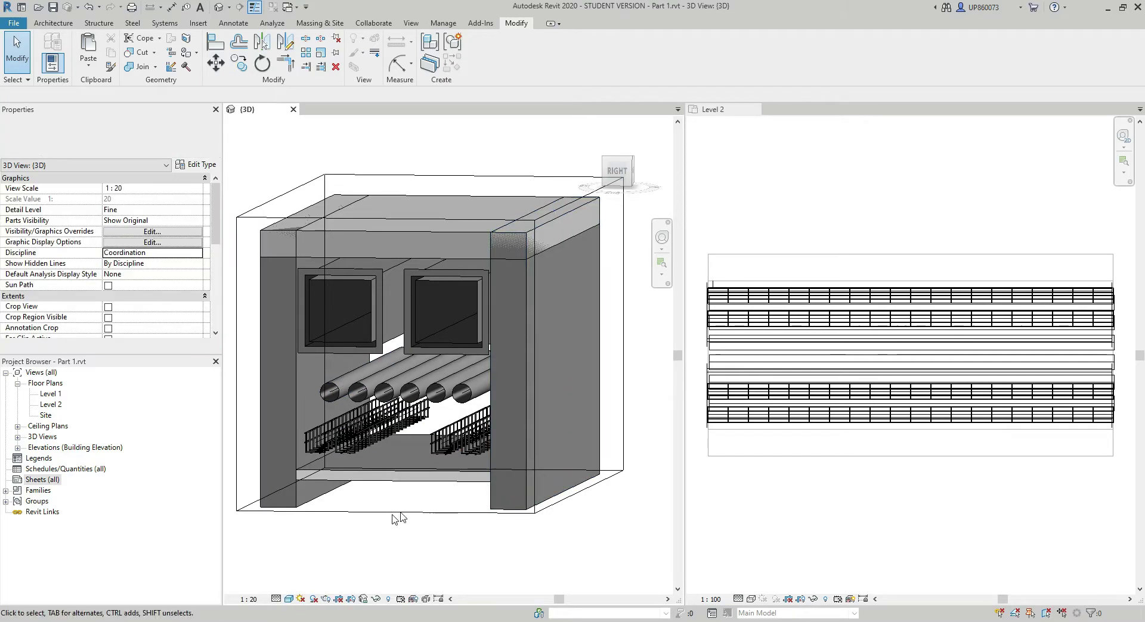
pyautogui.keyDown('shift'); pyautogui.moveTo(393, 518); pyautogui.dragTo(506, 387, button='middle'); pyautogui.keyUp('shift')
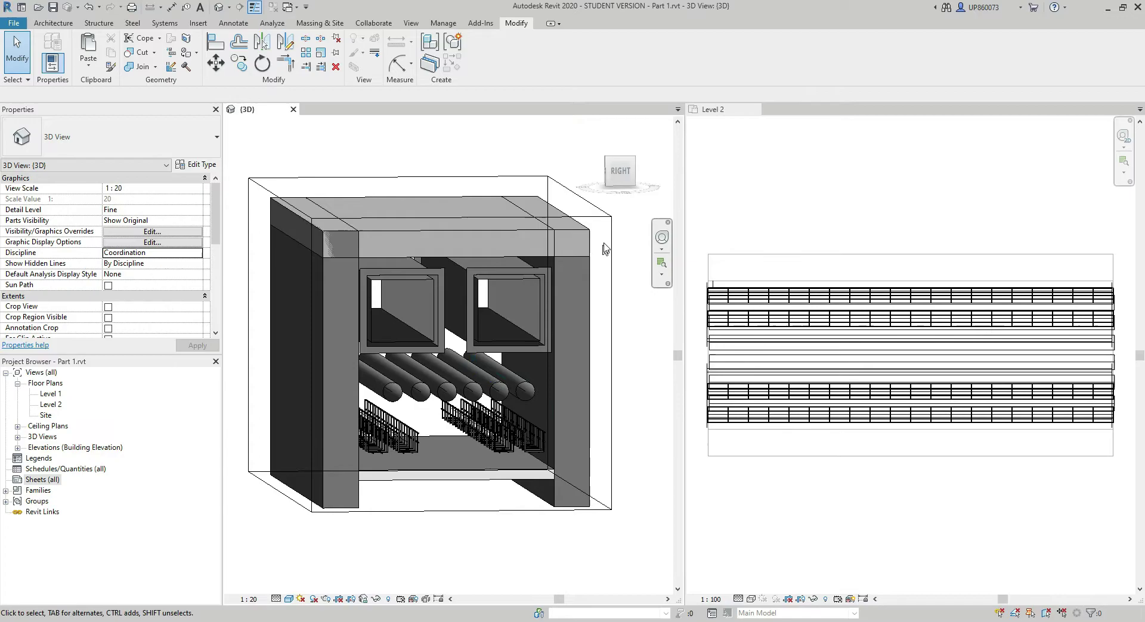
pyautogui.click(622, 170)
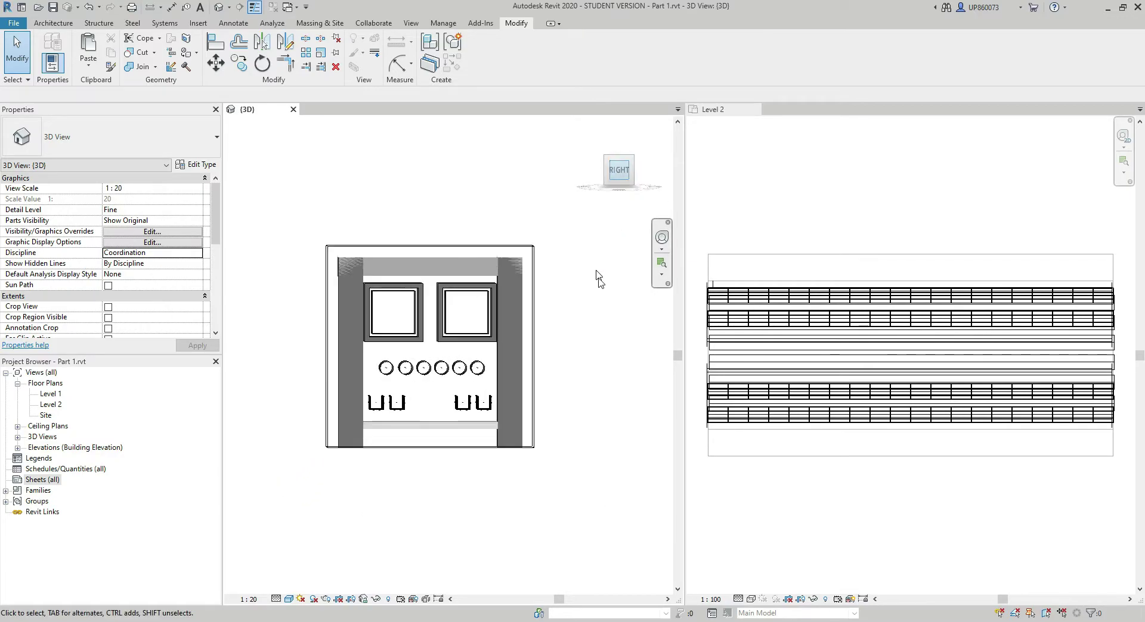
pyautogui.scroll(4, 621, 413)
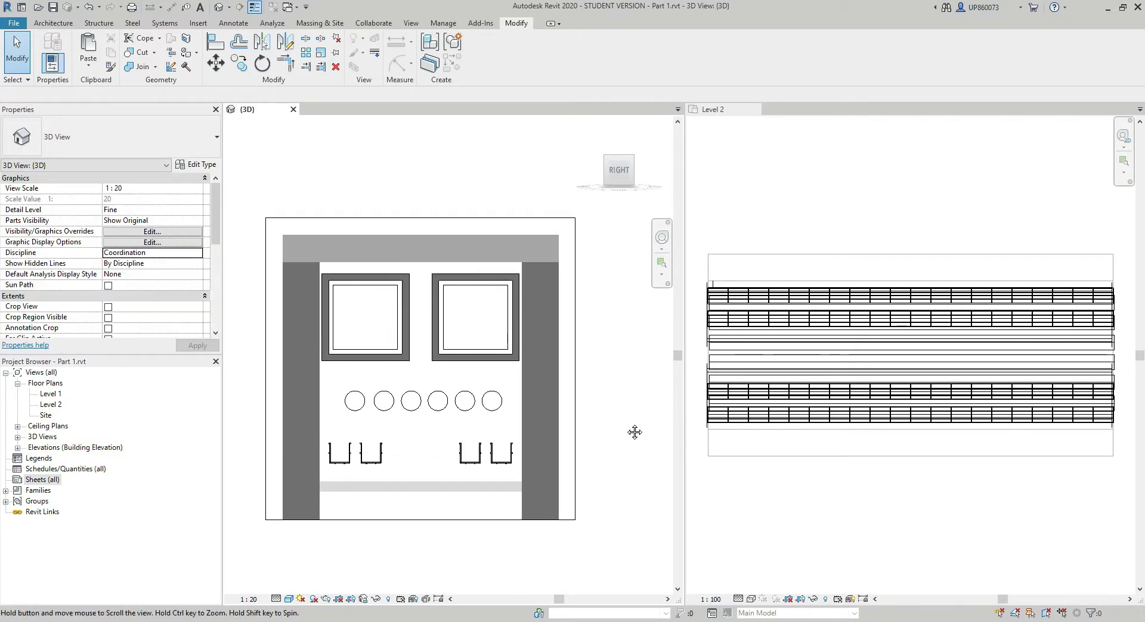
pyautogui.click(386, 279)
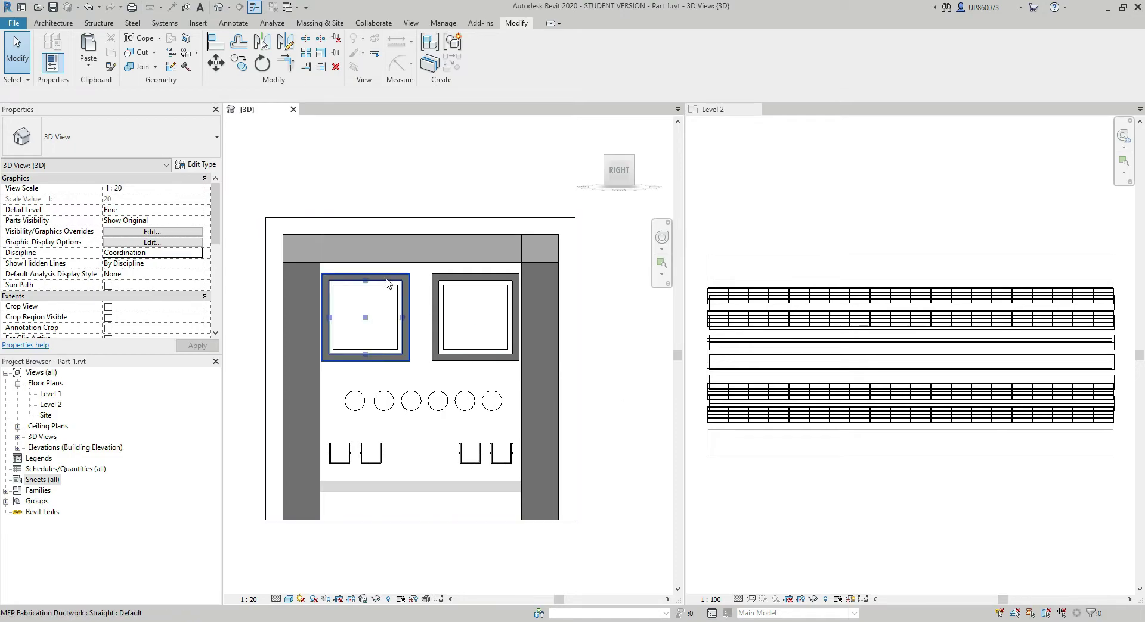
pyautogui.click(423, 278)
pyautogui.click(381, 292)
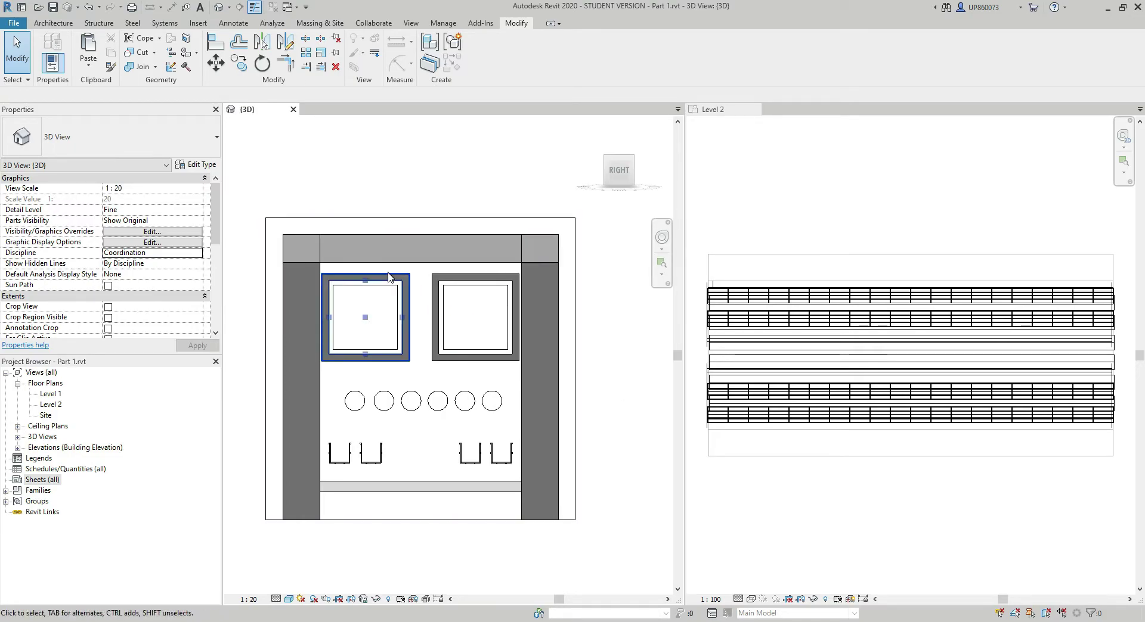
pyautogui.click(383, 270)
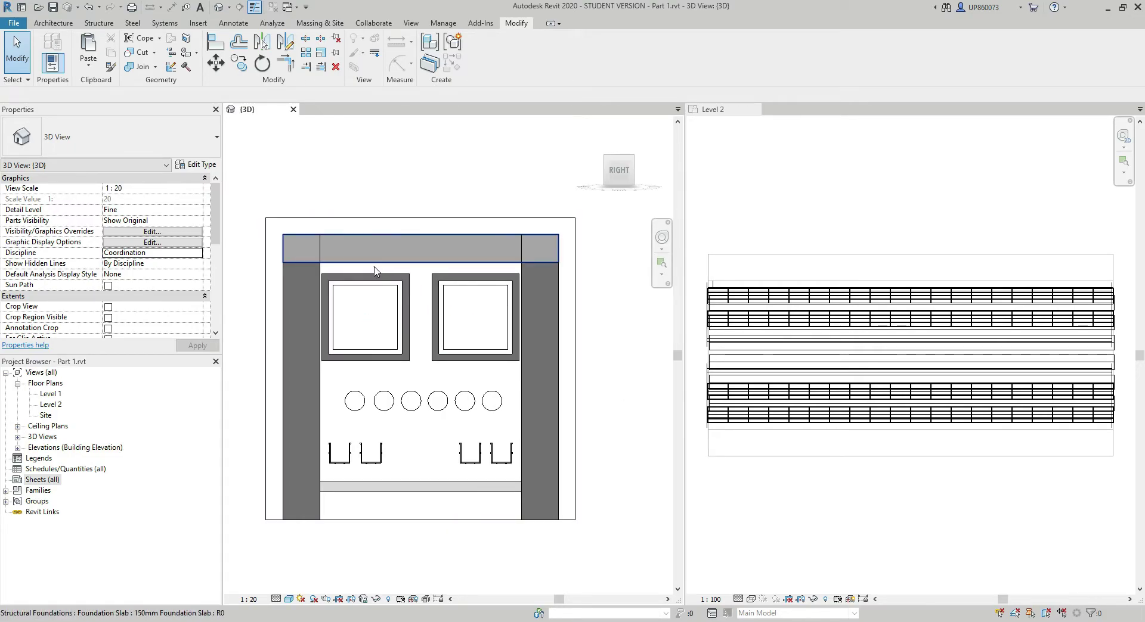
pyautogui.click(368, 279)
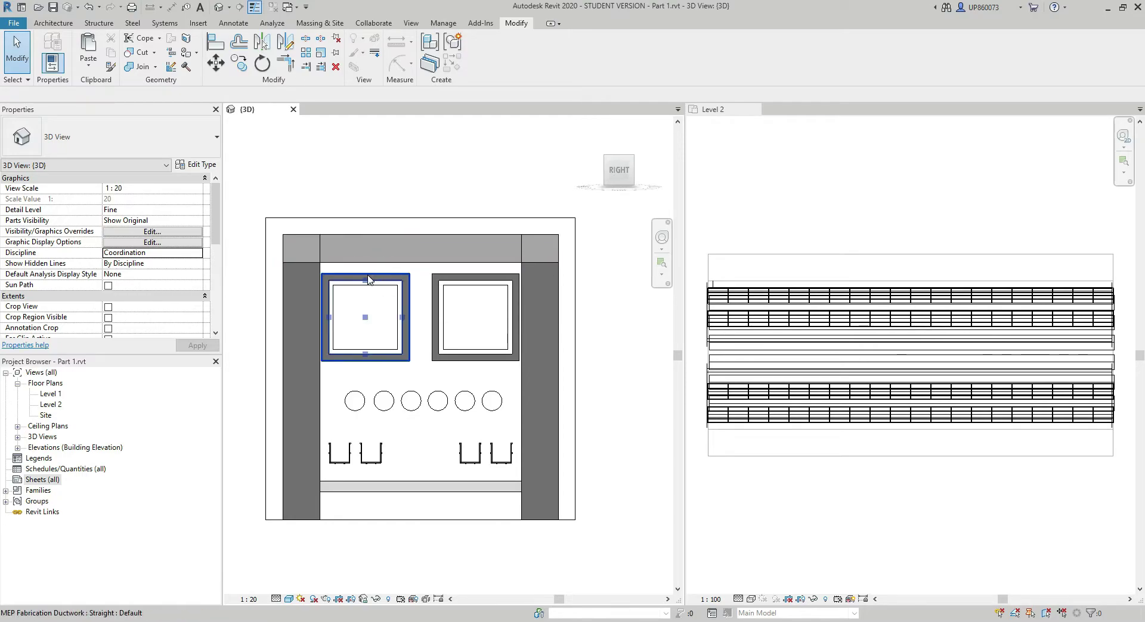
pyautogui.press('Escape')
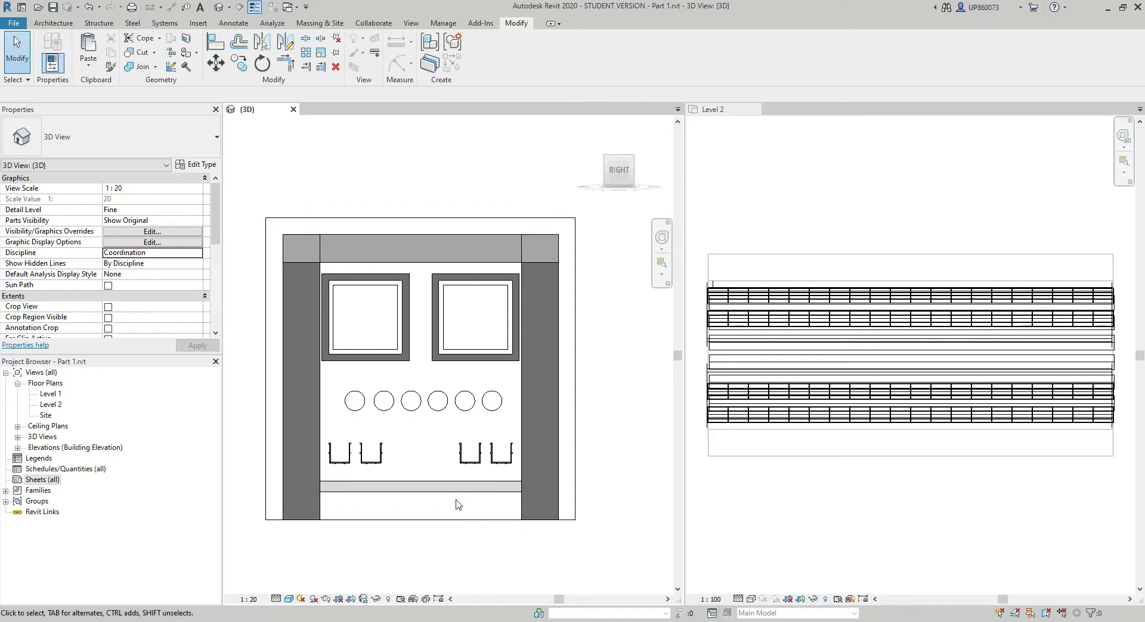
# Select all runs in the Level 2 plan, switch to the 3D view, then start and cancel a Move
pyautogui.click(768, 514)
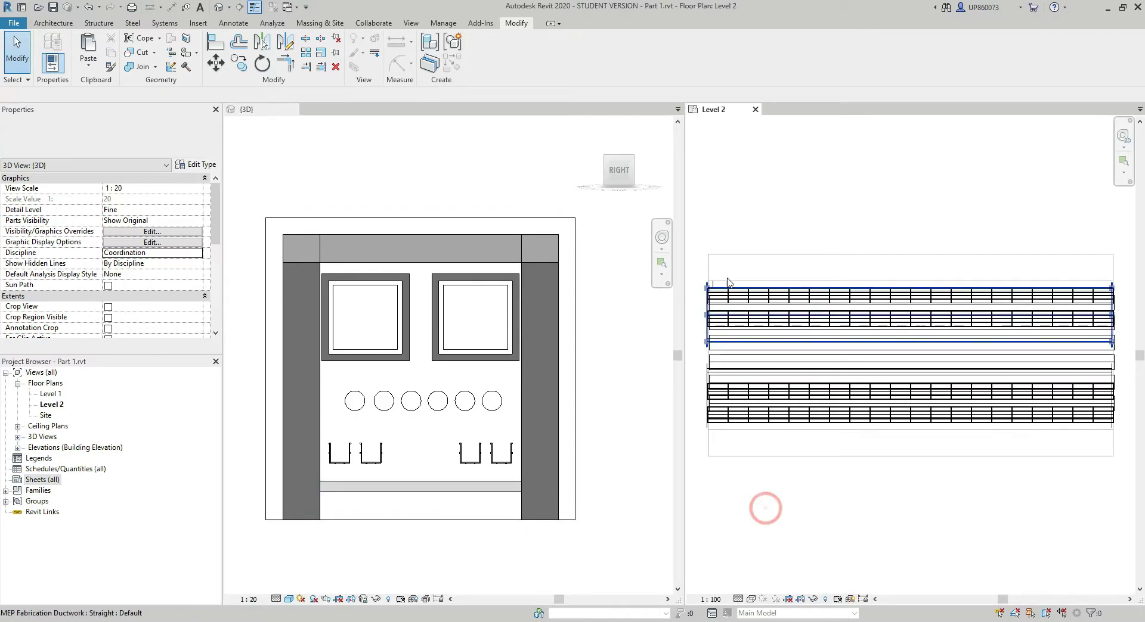
pyautogui.moveTo(688, 210); pyautogui.dragTo(1130, 503)
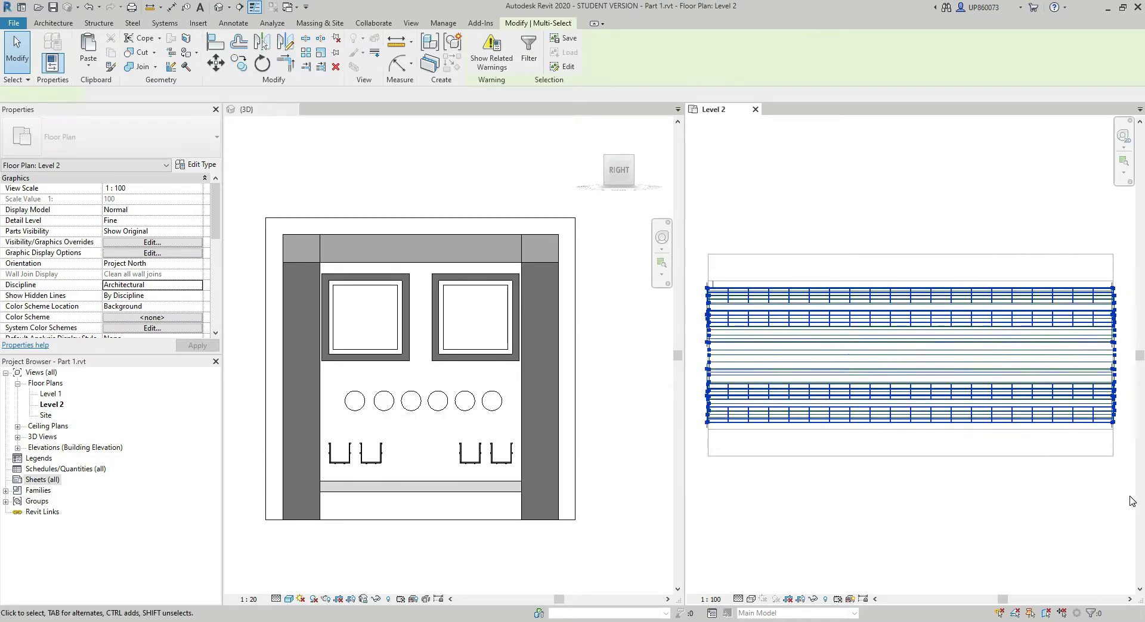
pyautogui.click(617, 410)
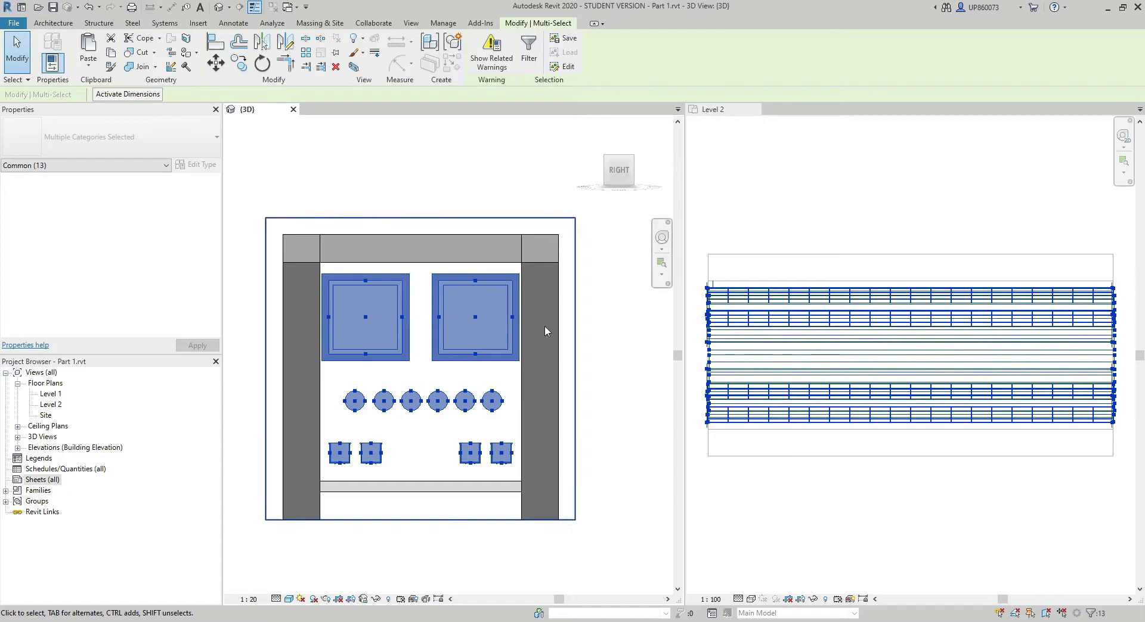
pyautogui.click(216, 63)
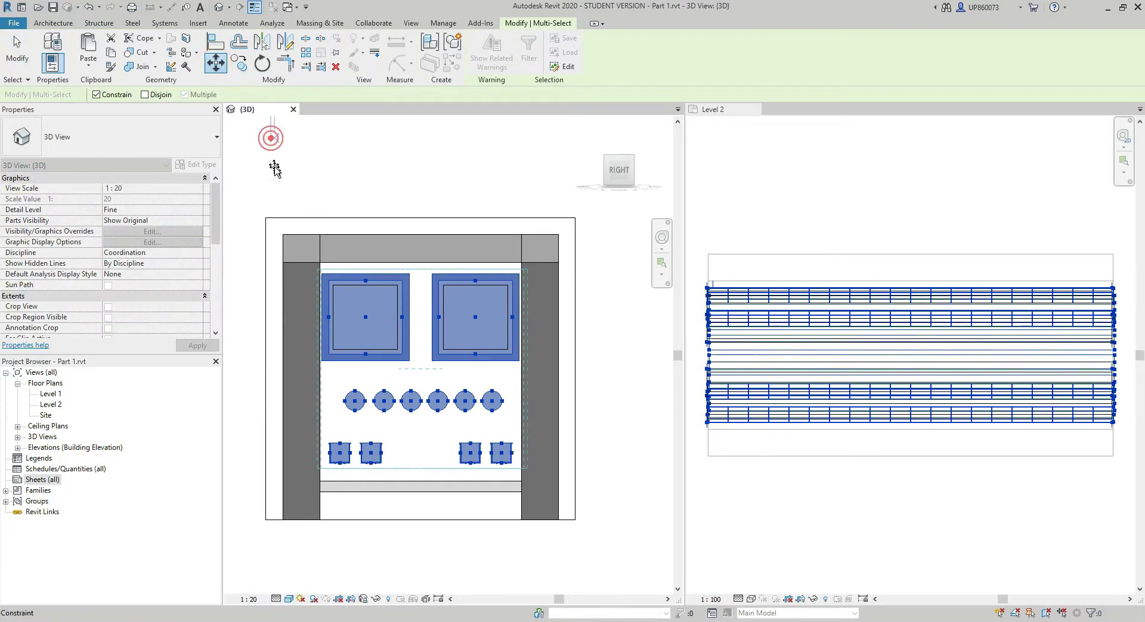
pyautogui.click(271, 139)
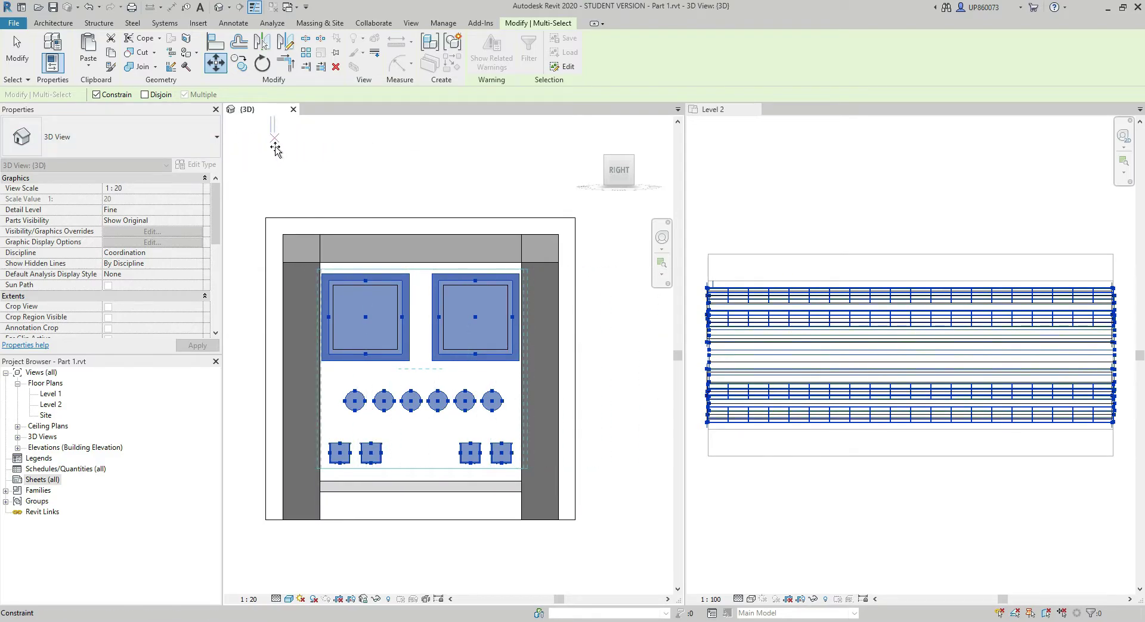
pyautogui.press('Escape')
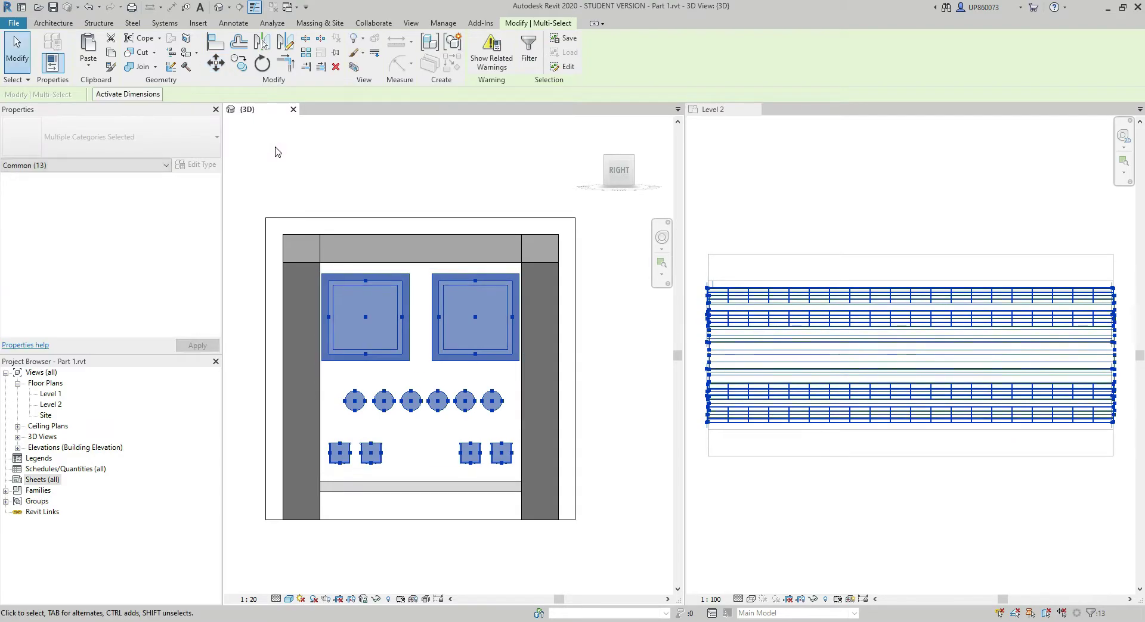
# Filter the selection to drop Lines (Thin Lines), keeping the 12 fabrication items
pyautogui.click(531, 65)
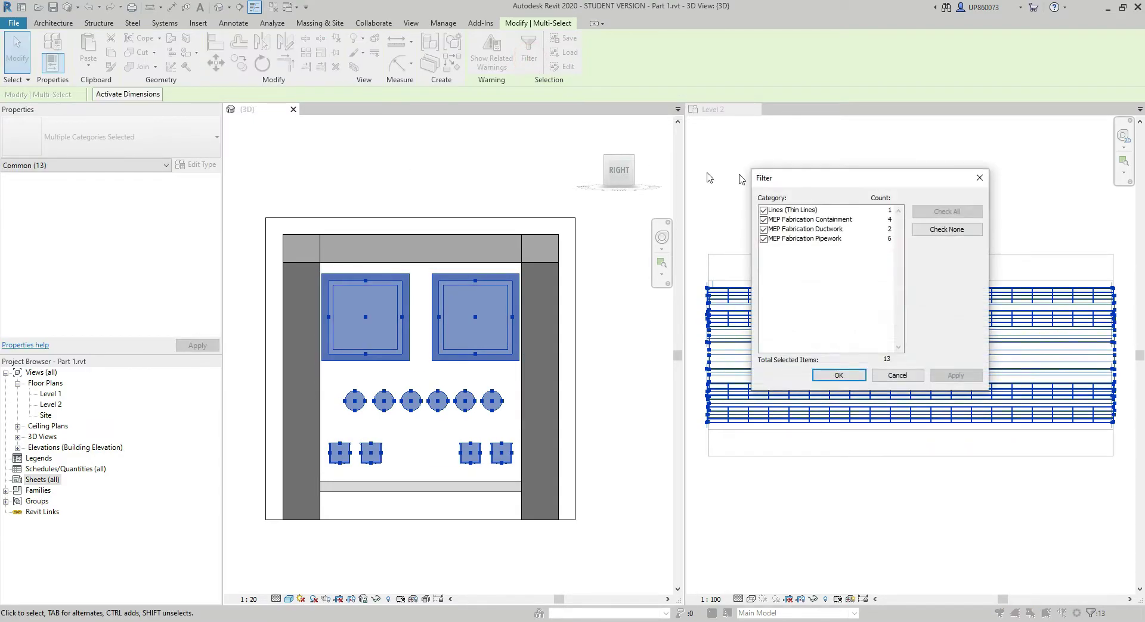
pyautogui.moveTo(823, 183); pyautogui.dragTo(915, 186)
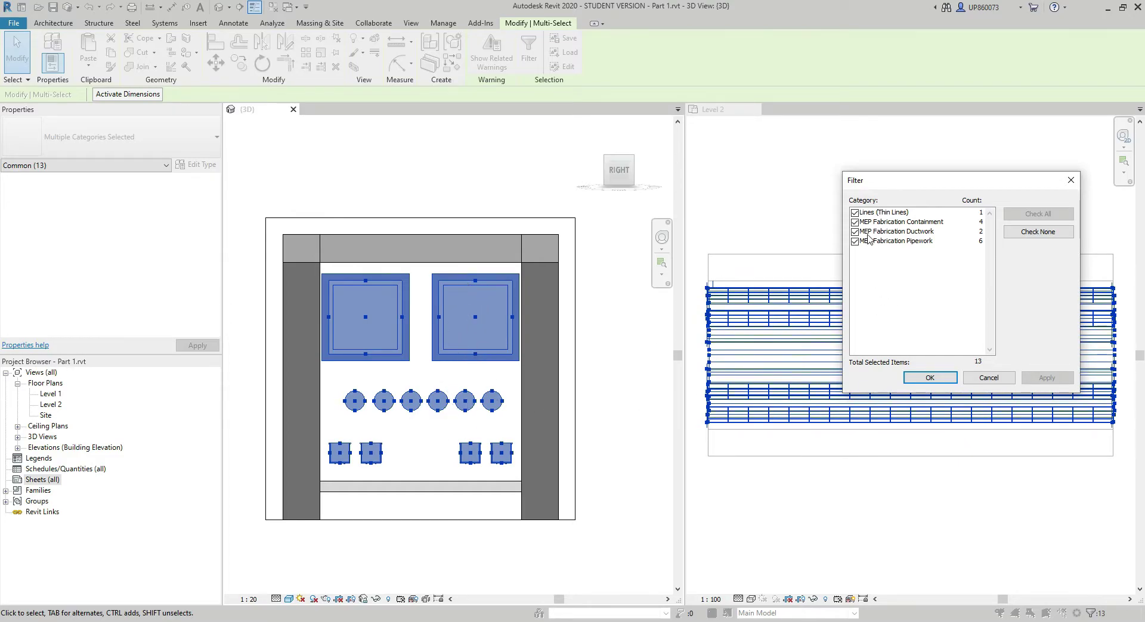
pyautogui.click(855, 213)
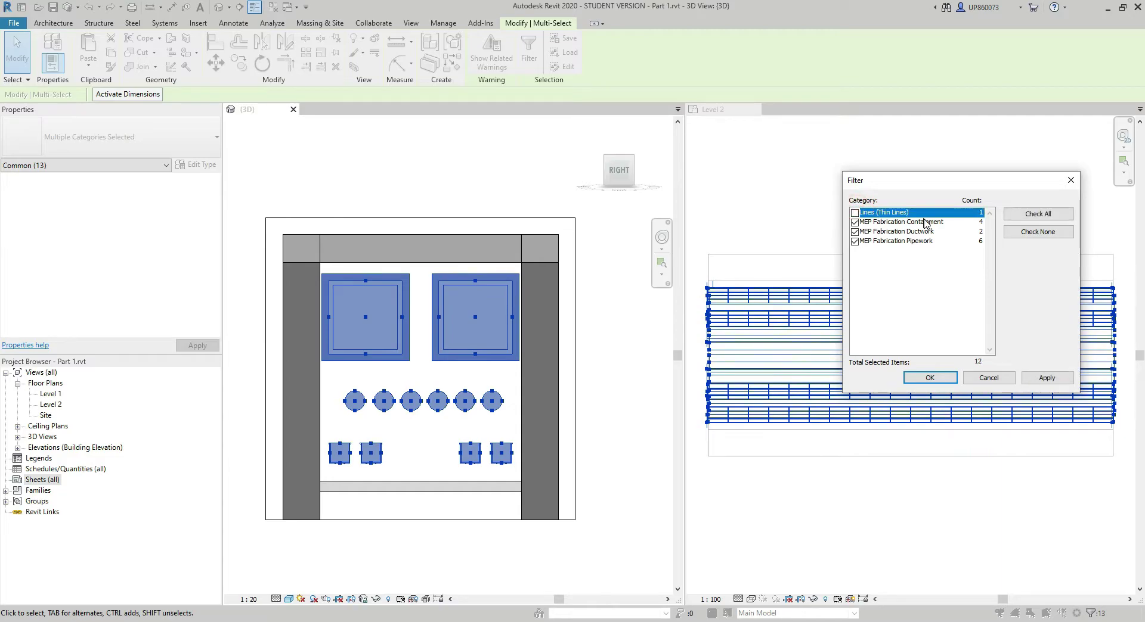
pyautogui.click(929, 380)
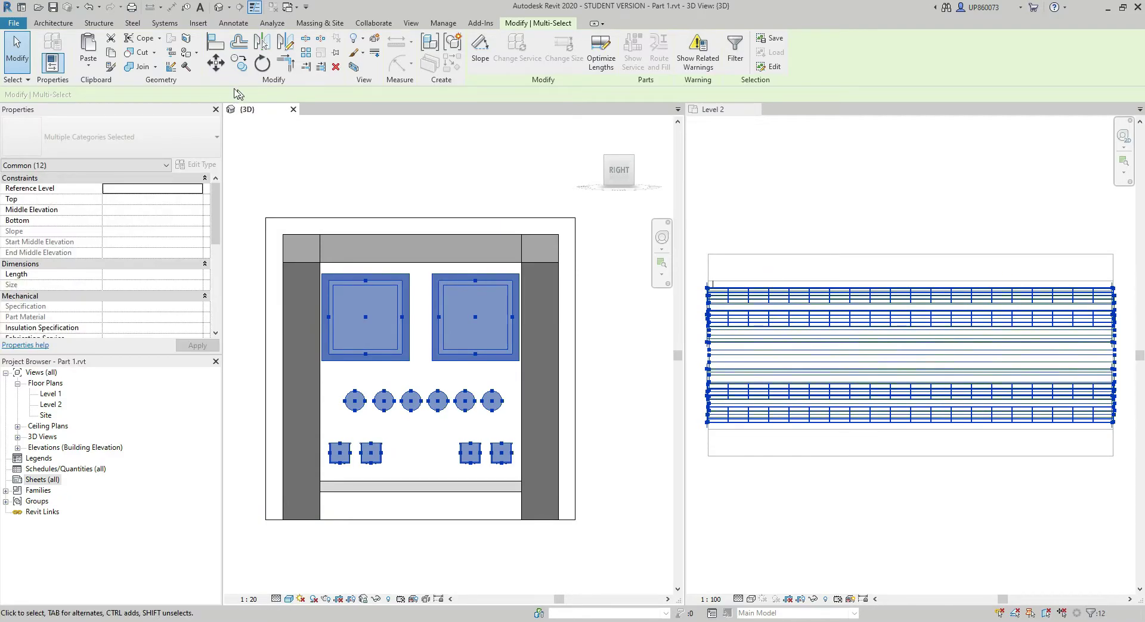
# Move the fabrication ductwork, pipework and containment down 50, then clear the selection
pyautogui.click(216, 62)
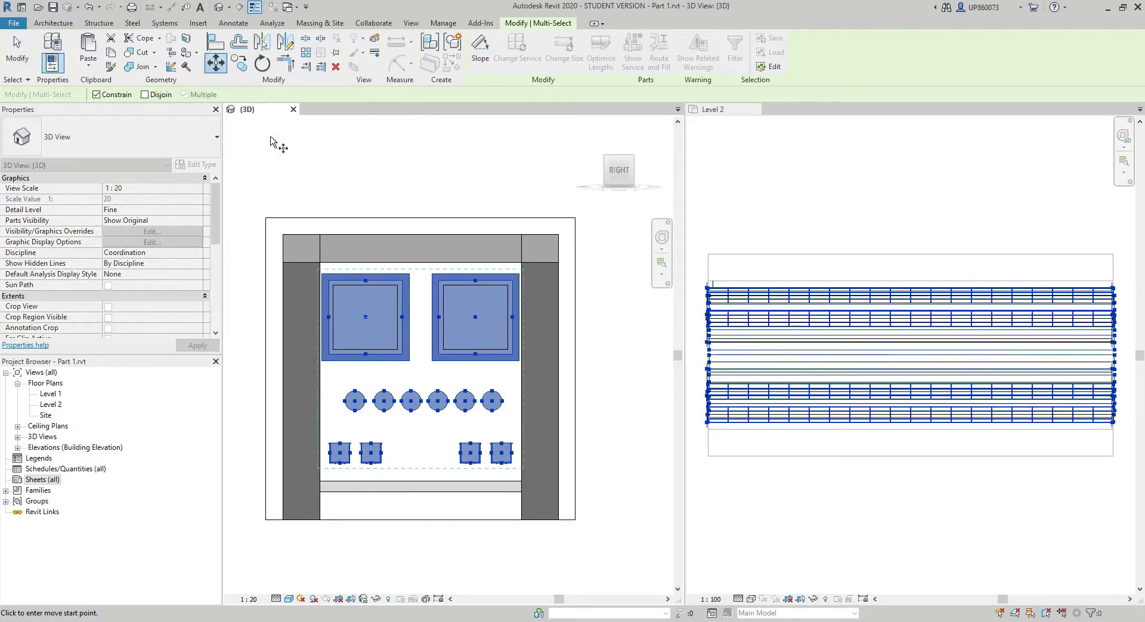
pyautogui.click(270, 138)
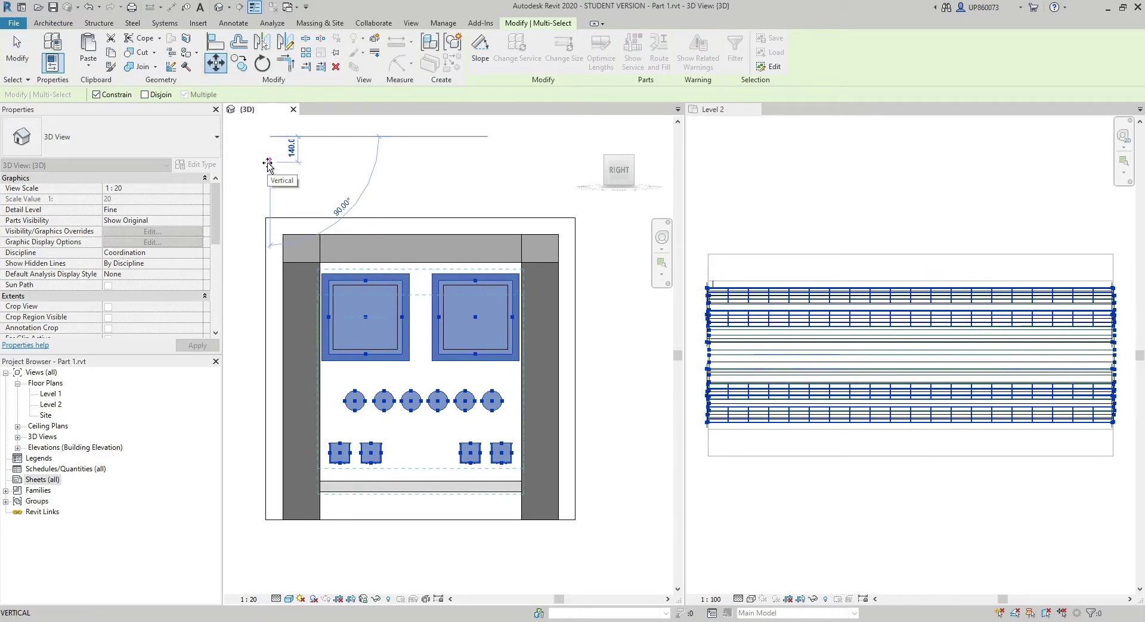
pyautogui.write('50')
pyautogui.press('Return')
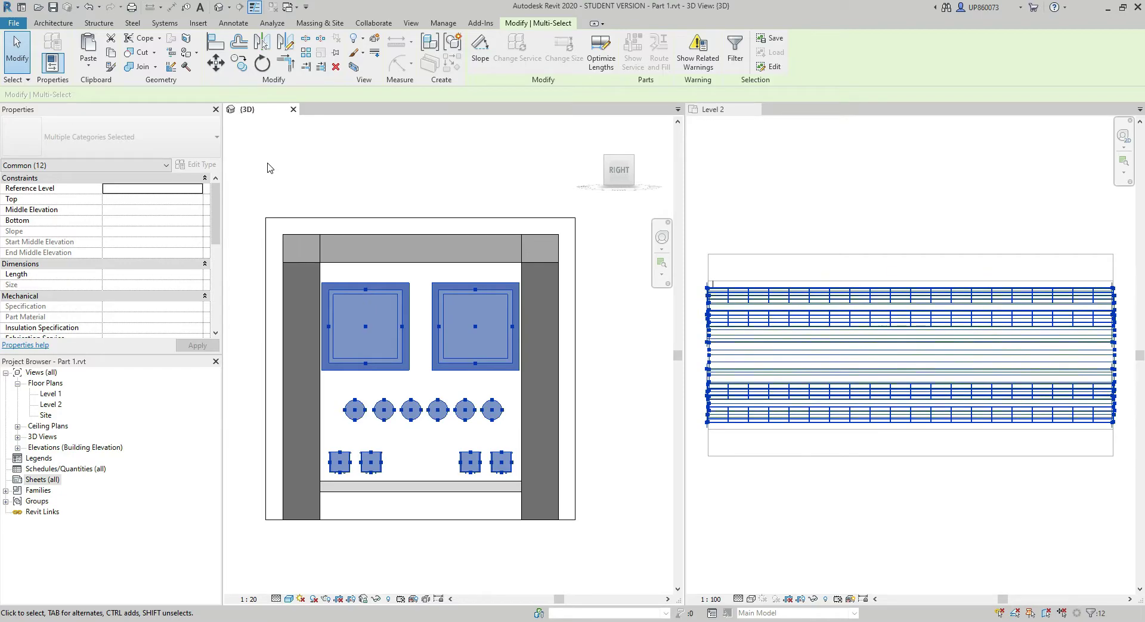
pyautogui.press('Escape')
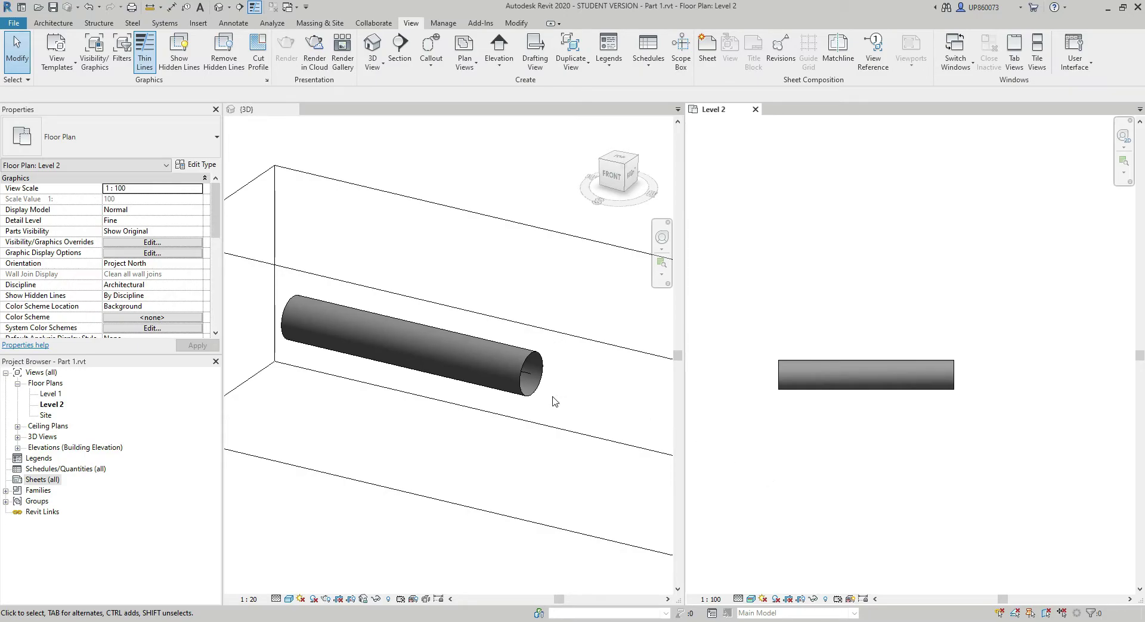
# Select the level pipe in the 3D view and edit its slope, showing 0.0000%
pyautogui.click(531, 397)
pyautogui.click(530, 396)
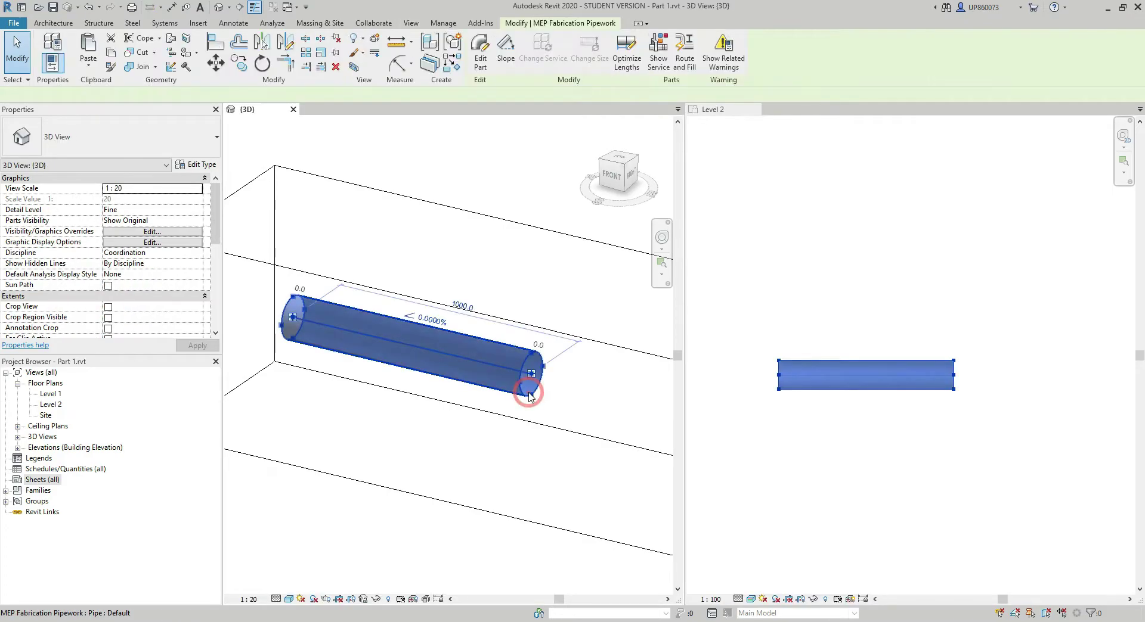
pyautogui.click(505, 62)
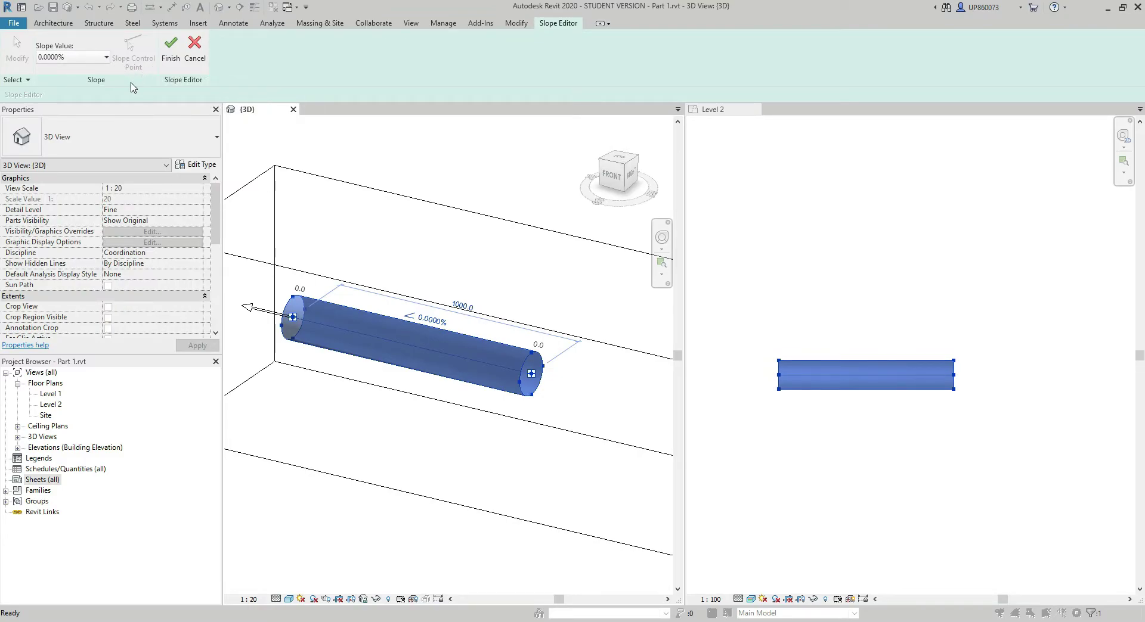
# Exit slope editing, leaving the 1000-long pipe level at 0.0000%
pyautogui.moveTo(442, 274); pyautogui.dragTo(471, 275, button='middle')
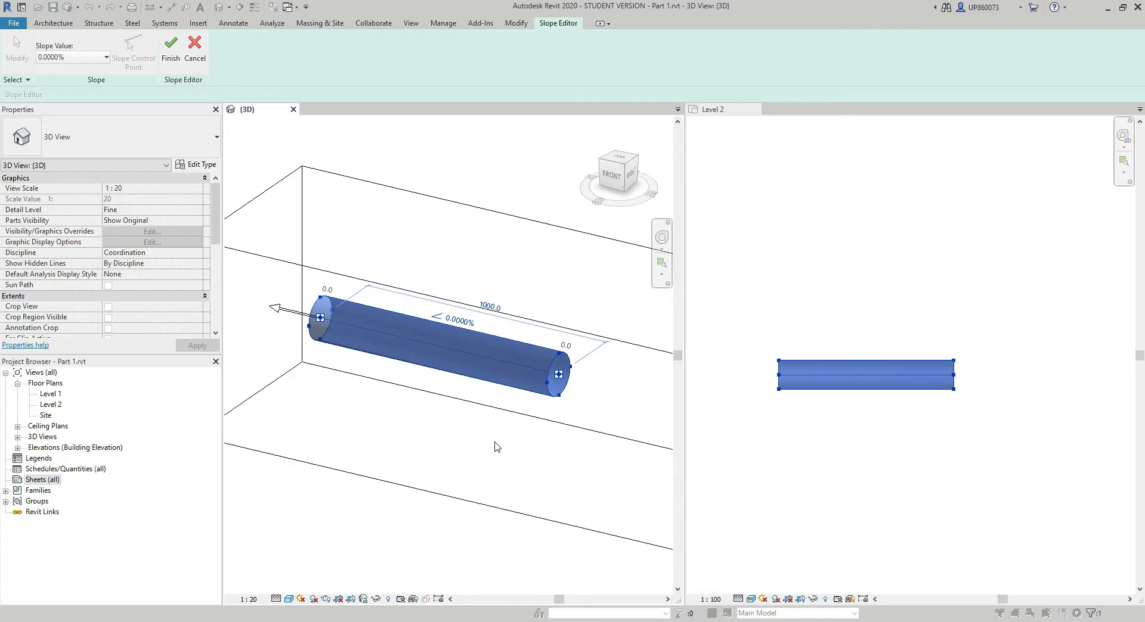
pyautogui.press('Escape')
pyautogui.moveTo(427, 444); pyautogui.dragTo(439, 444, button='middle')
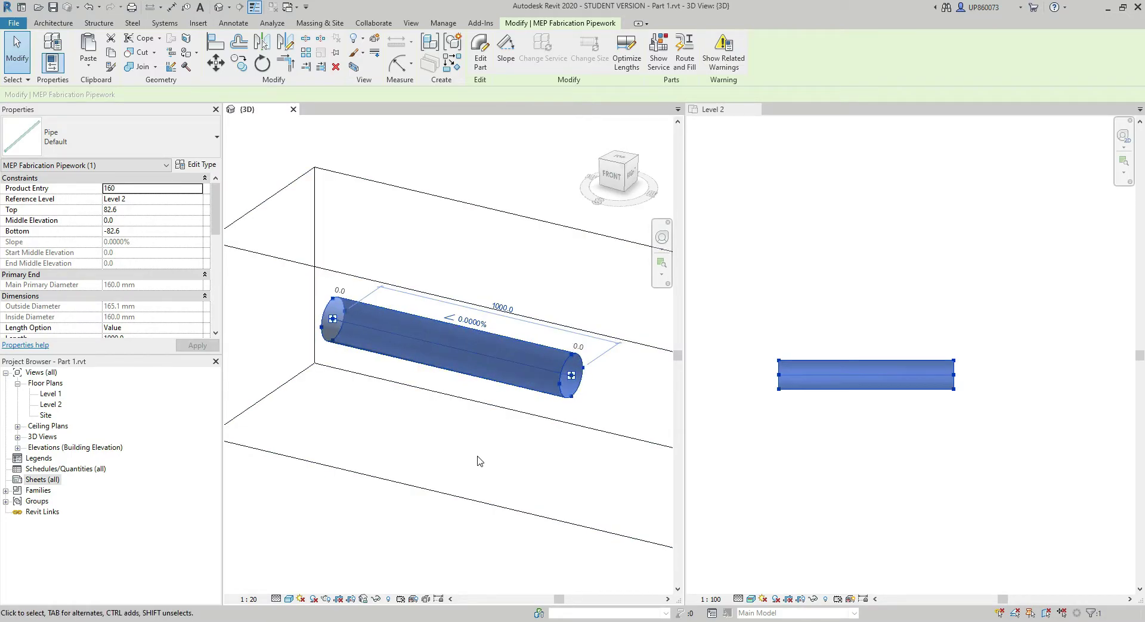
pyautogui.click(471, 326)
pyautogui.write('1')
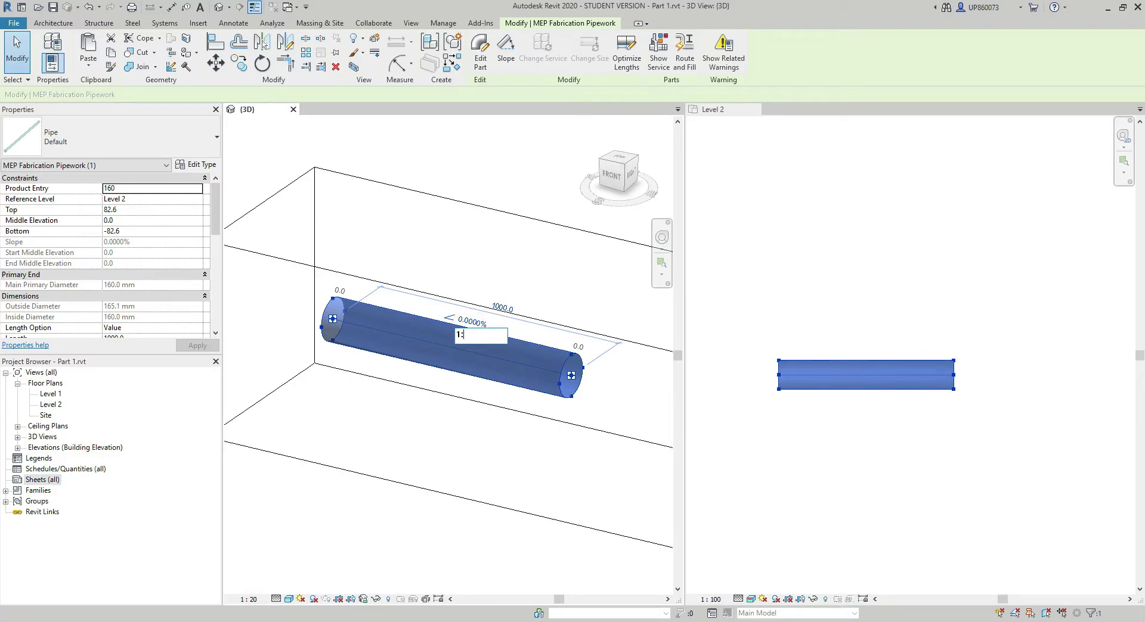
pyautogui.write(':40')
pyautogui.press('Return')
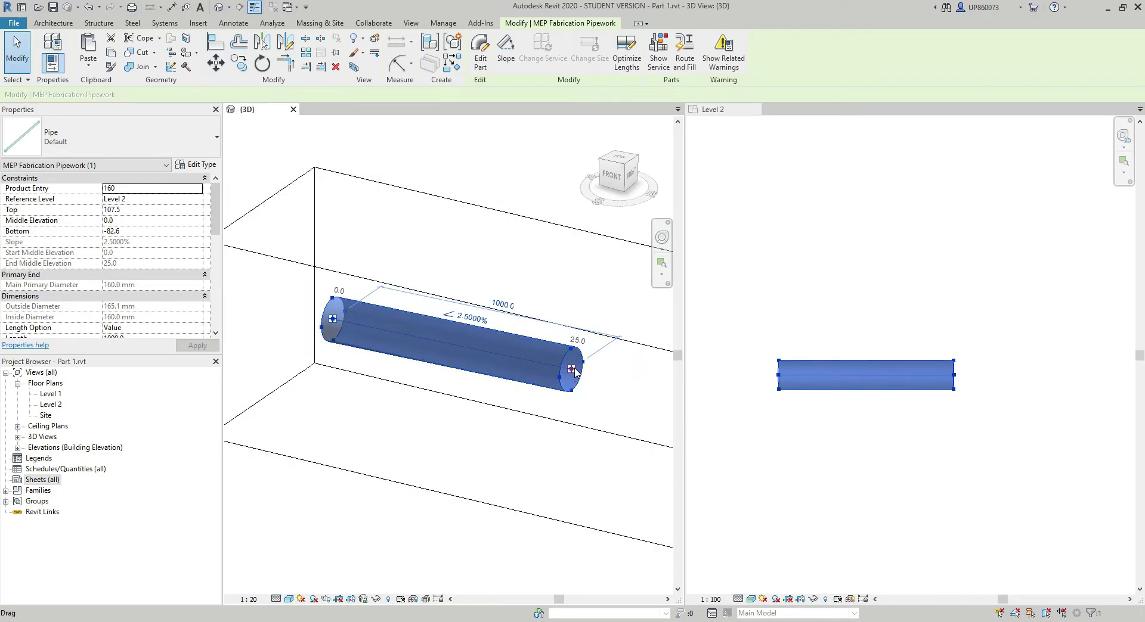
pyautogui.click(476, 320)
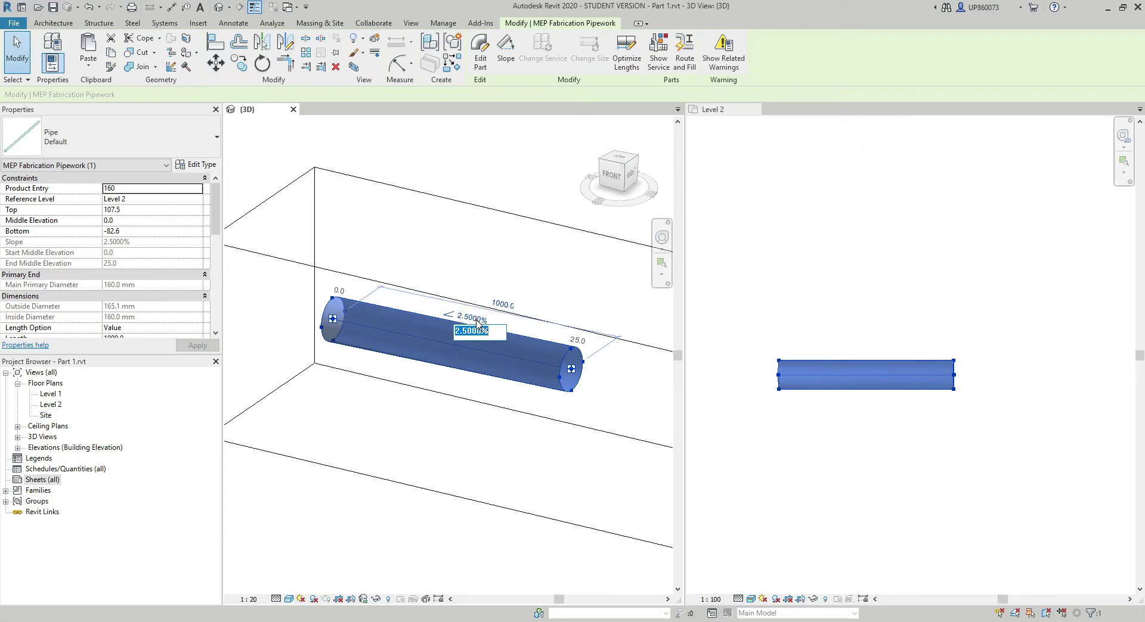
pyautogui.press('BackSpace')
pyautogui.write('-1:40')
pyautogui.press('Return')
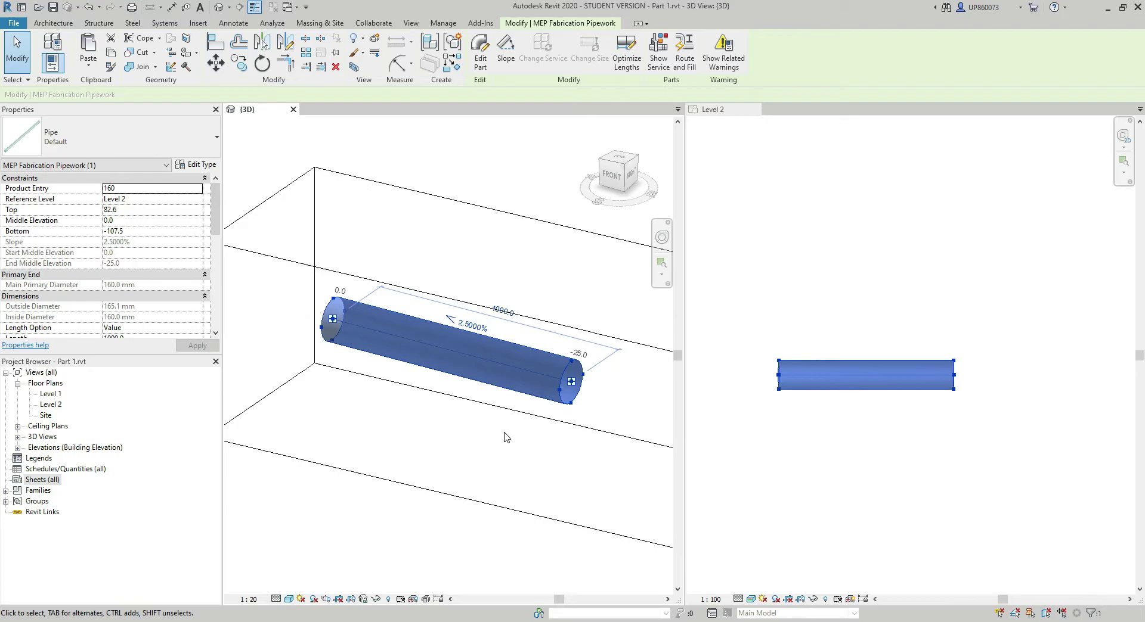
pyautogui.click(480, 329)
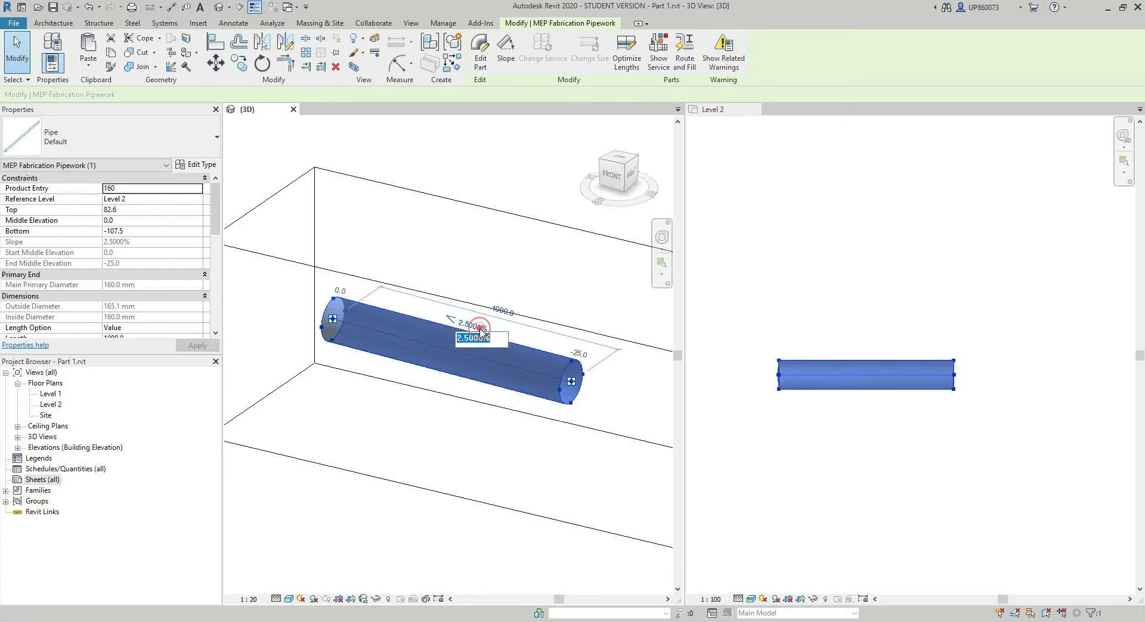
pyautogui.write('1 ')
pyautogui.write(': 100')
pyautogui.press('Return')
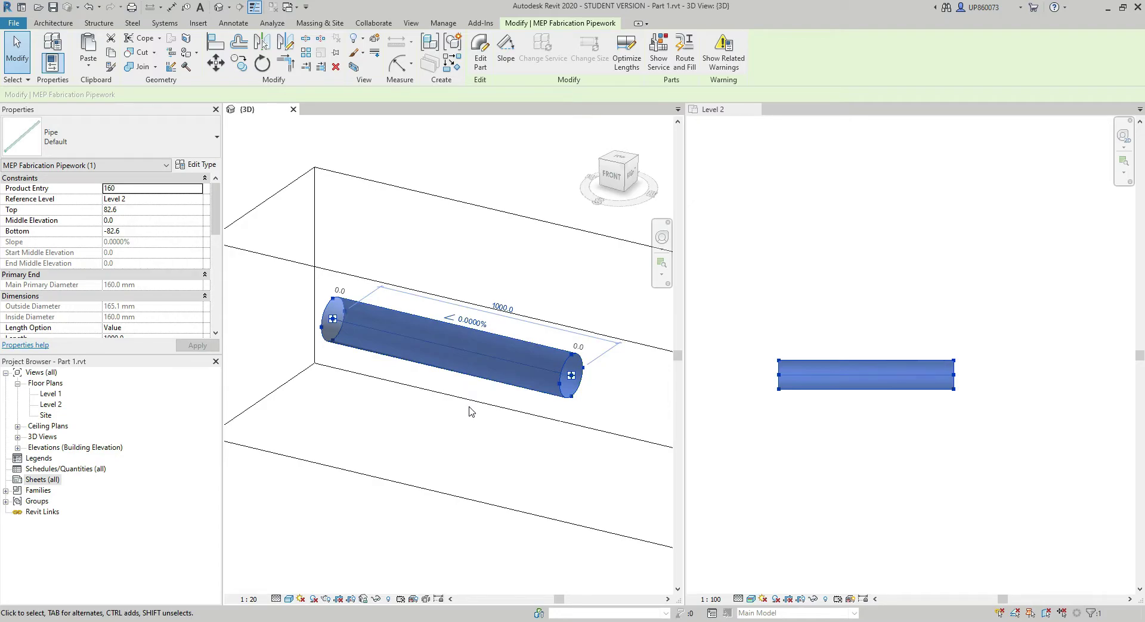
# Reverse the pipe's slope direction and apply a 1:40 slope
pyautogui.click(448, 318)
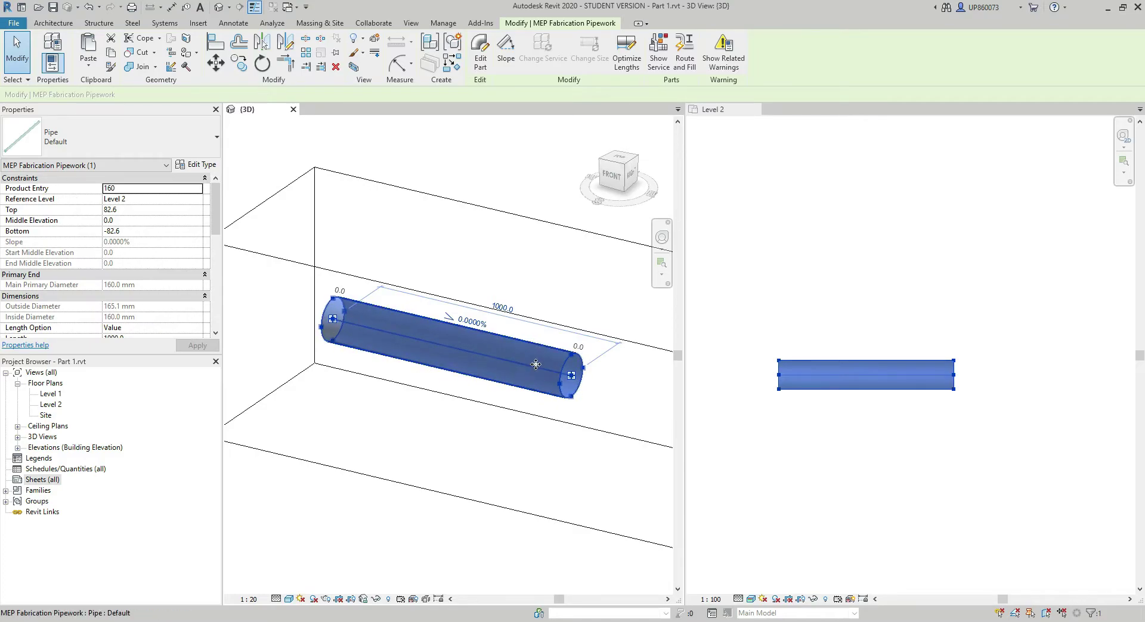
pyautogui.click(472, 323)
pyautogui.write('1')
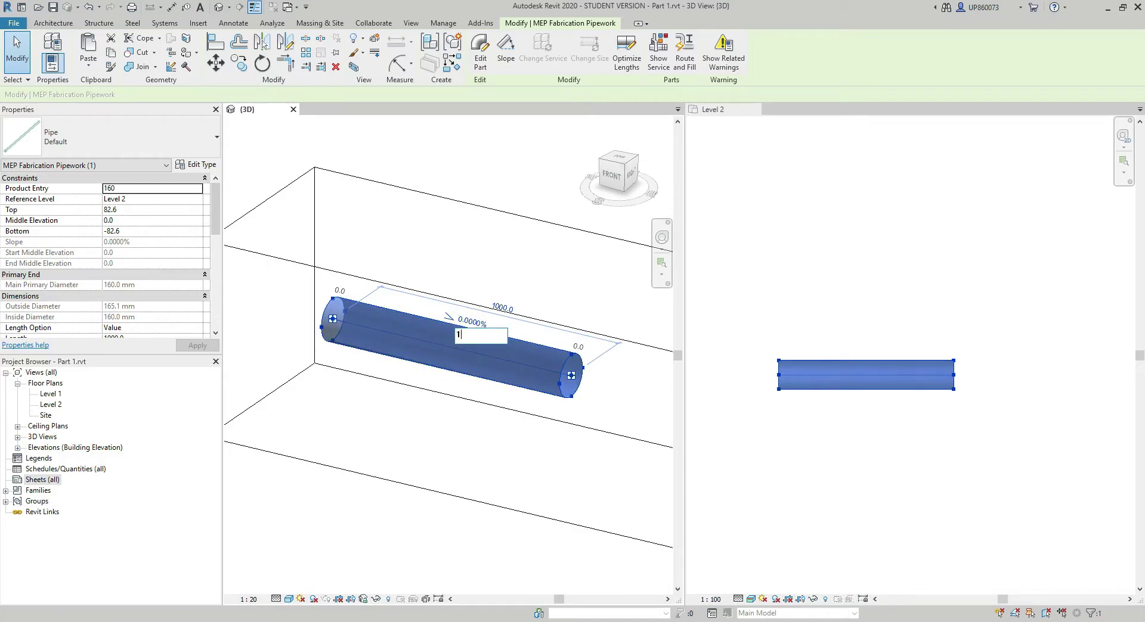
pyautogui.write(':40')
pyautogui.press('Return')
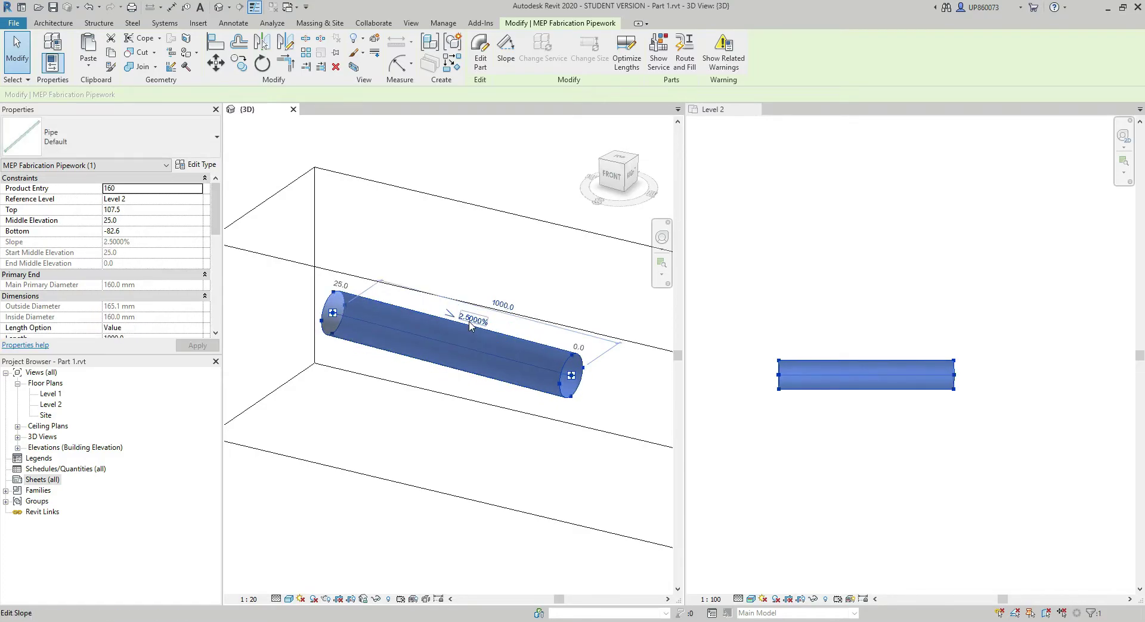
# Change the slope to -1:40, then to 1:00 so the pipe ends level at 0.0000%
pyautogui.click(471, 324)
pyautogui.write('-1')
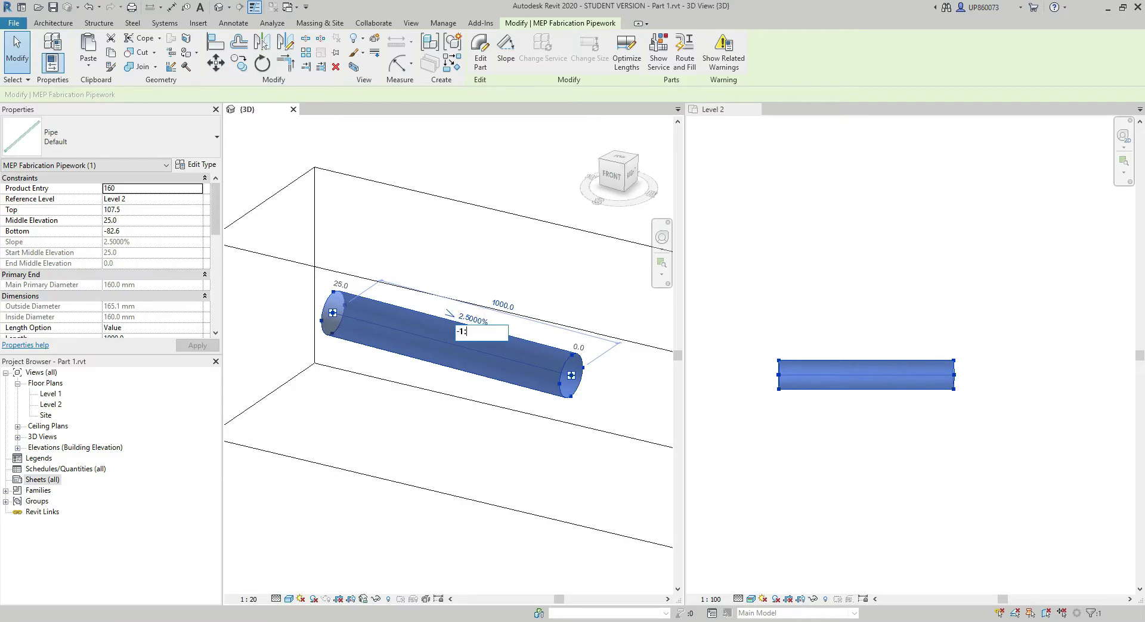
pyautogui.write(':40')
pyautogui.press('Return')
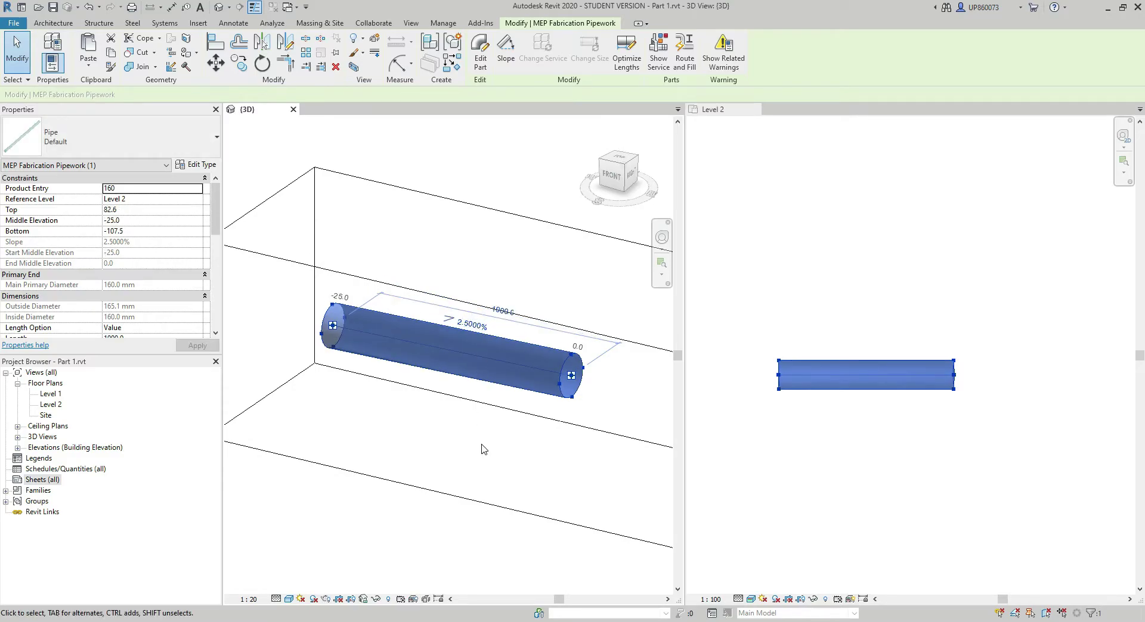
pyautogui.click(471, 324)
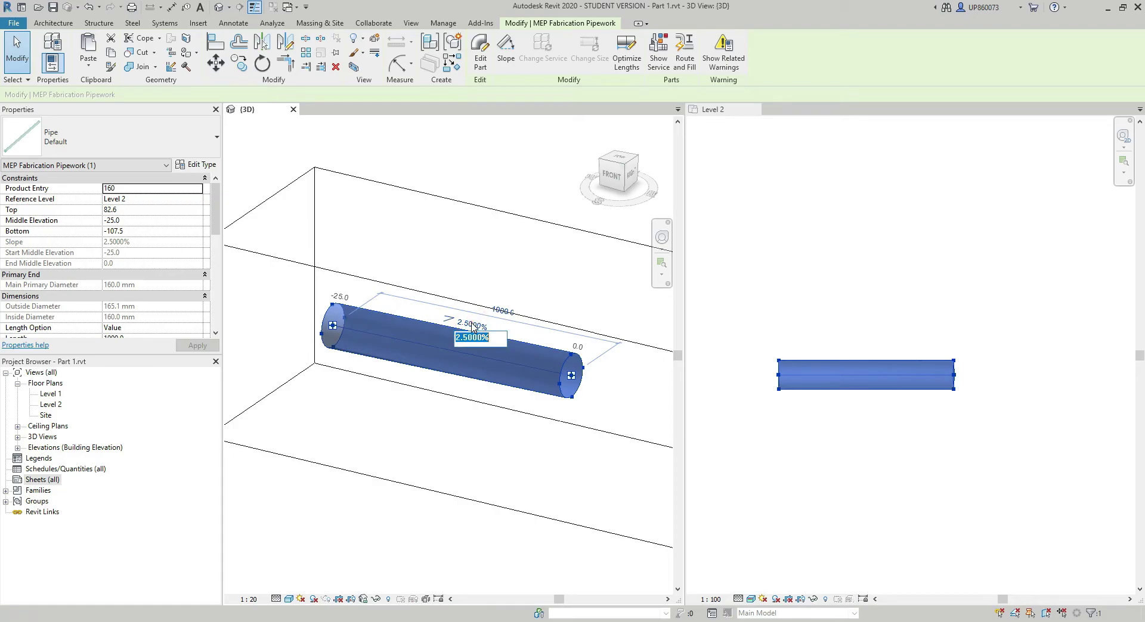
pyautogui.write('1:00')
pyautogui.press('Return')
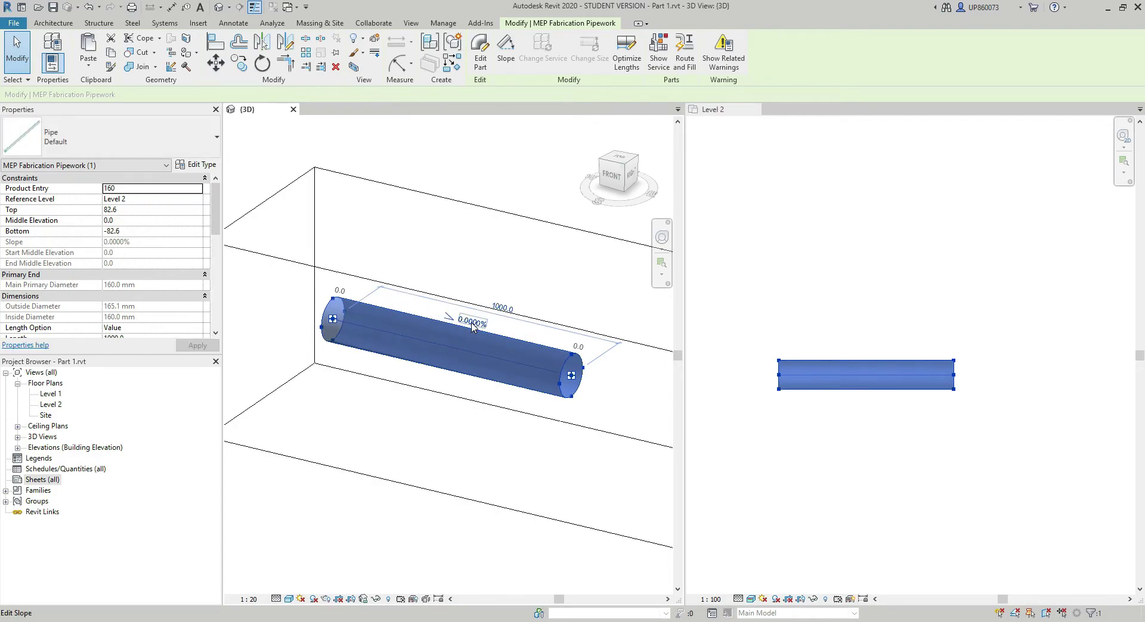
# Reselect the pipe and start placing a similar pipe with CS
pyautogui.click(484, 436)
pyautogui.scroll(-1, 484, 436)
pyautogui.moveTo(484, 436); pyautogui.dragTo(400, 418, button='middle')
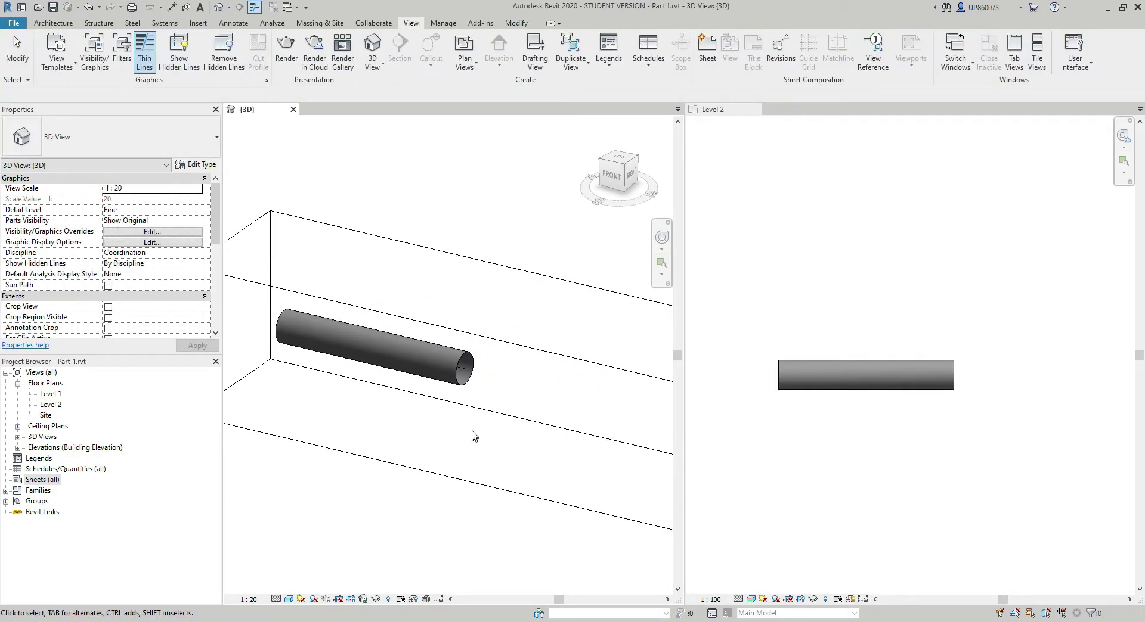
pyautogui.click(456, 382)
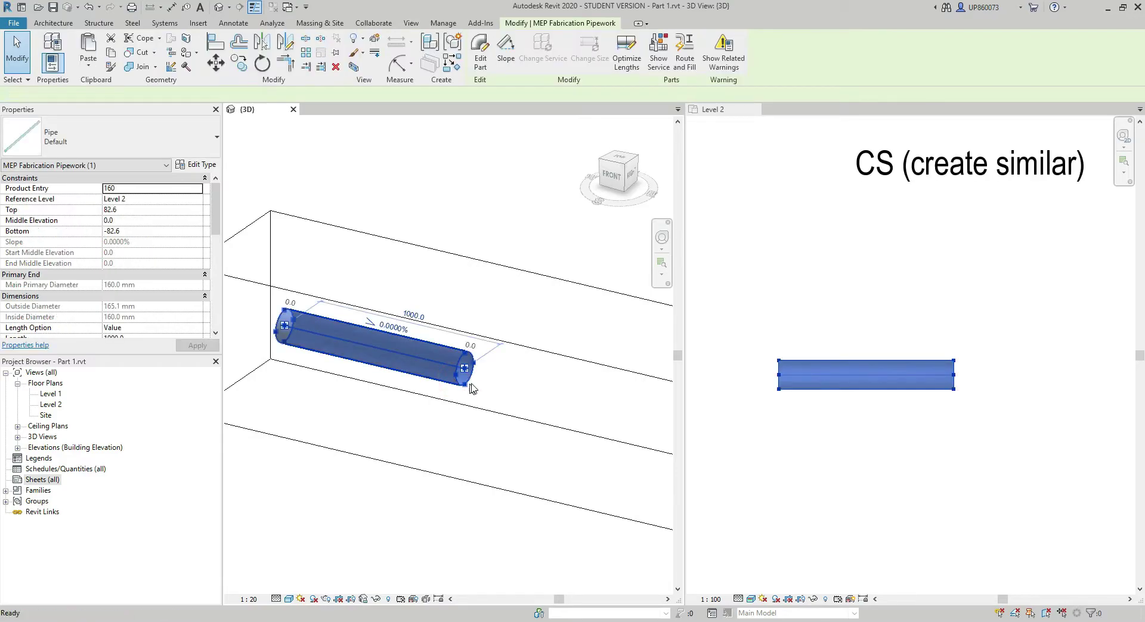
pyautogui.press('c')
pyautogui.press('s')
# Cancel placement and Tab-select the whole pipe run with both lengths and the coupling
pyautogui.scroll(-1, 456, 456)
pyautogui.scroll(-1, 456, 456)
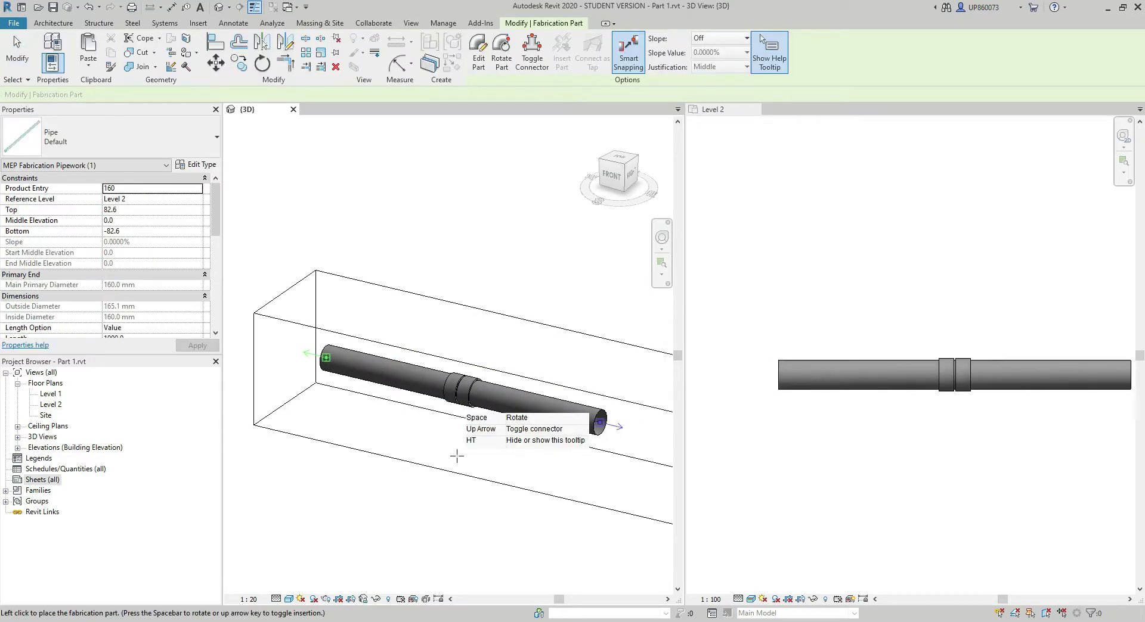
pyautogui.press('Escape')
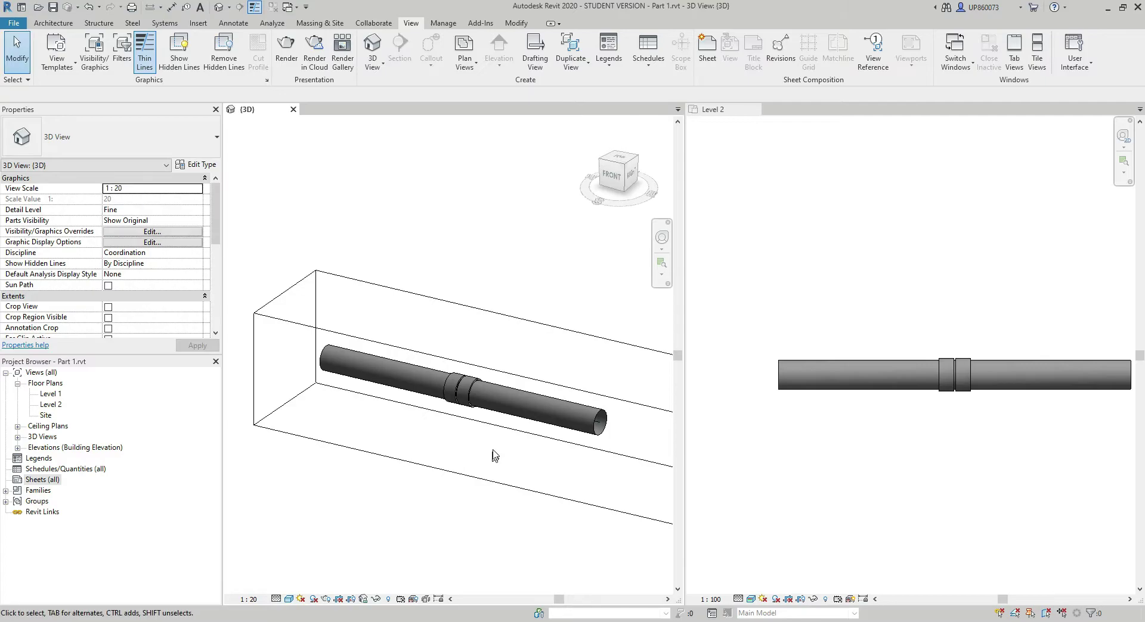
pyautogui.press('Tab')
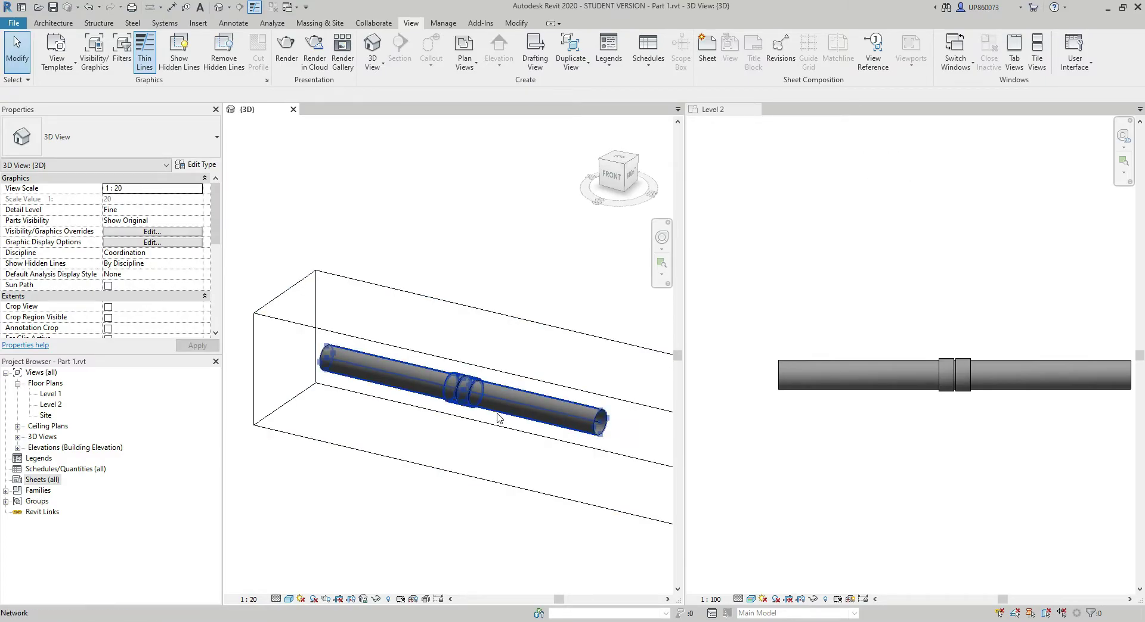
pyautogui.click(498, 416)
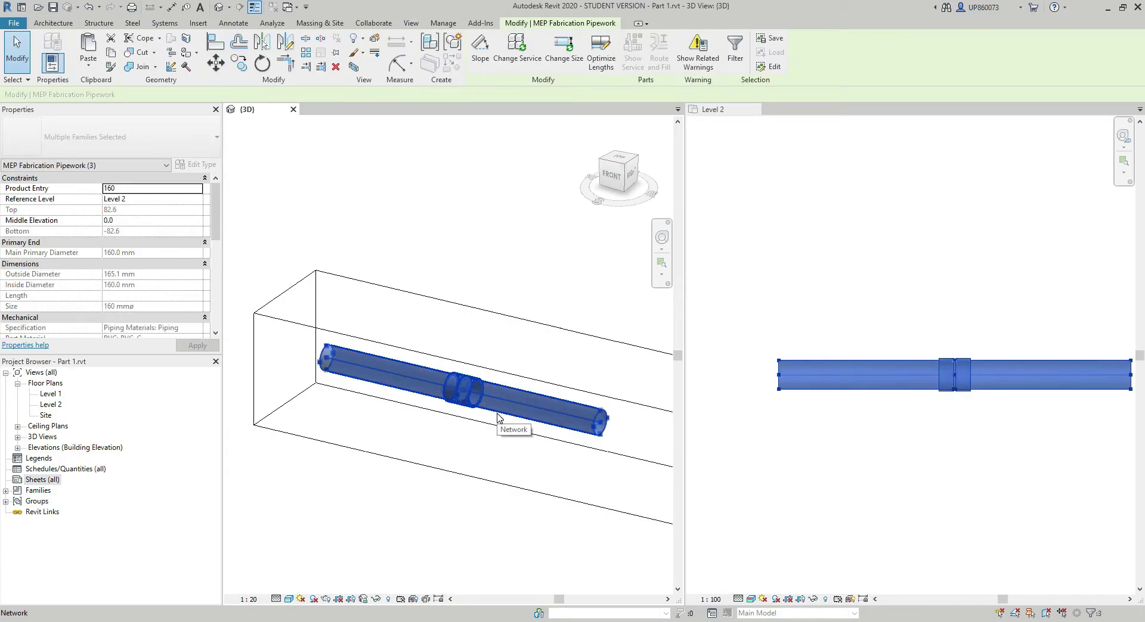
# Set the pipe run's slope to 1.5000% with the slope control point at the right end
pyautogui.click(479, 50)
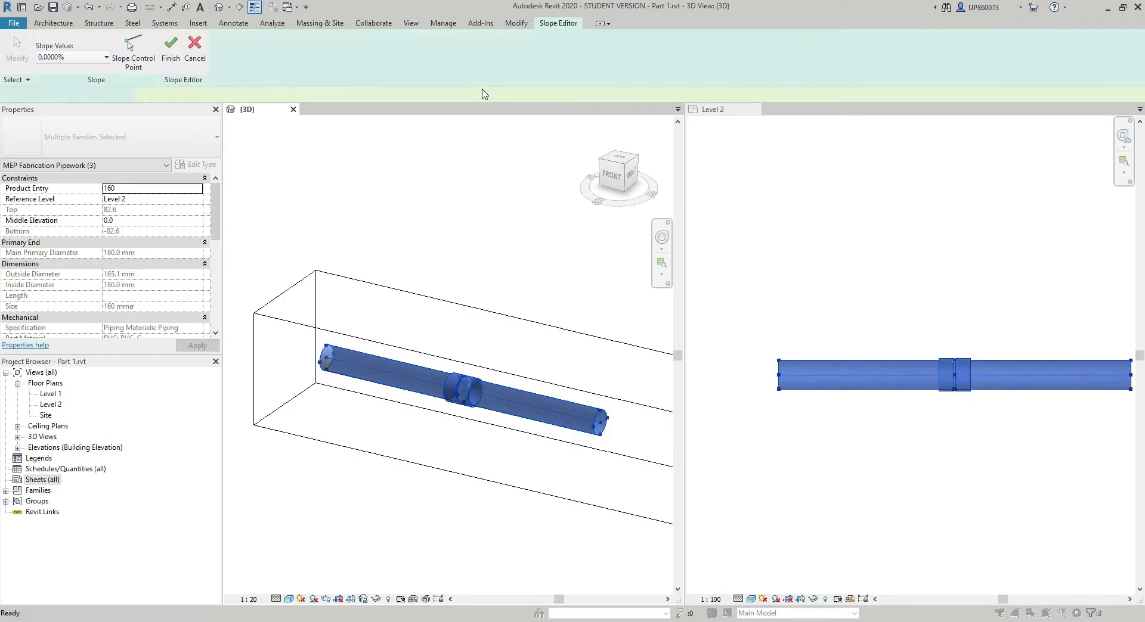
pyautogui.click(141, 63)
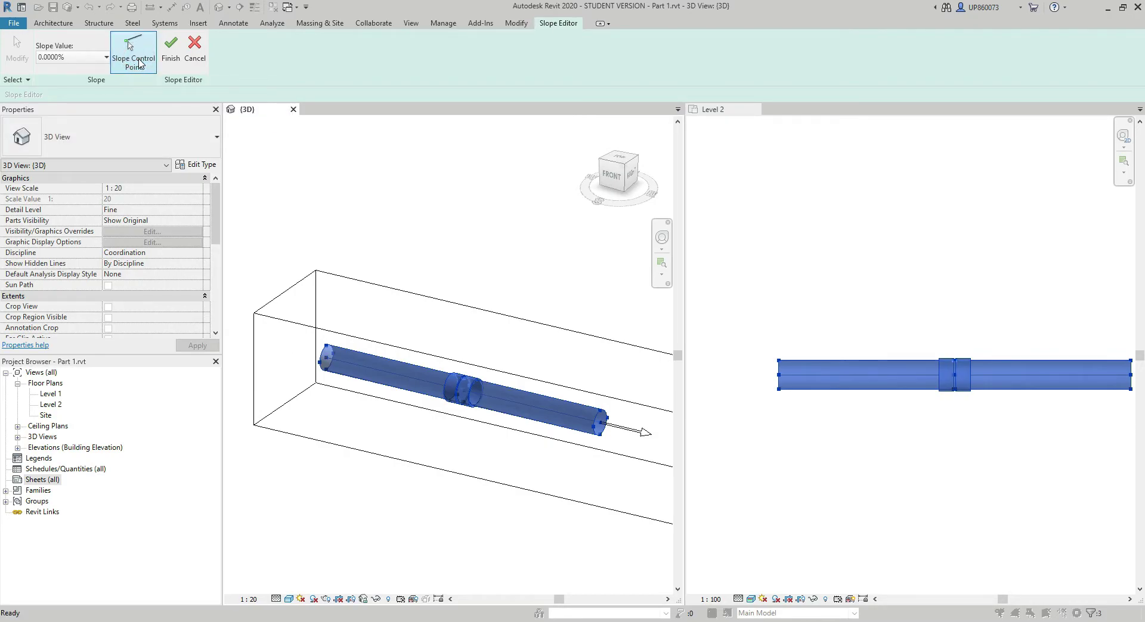
pyautogui.click(141, 63)
pyautogui.click(140, 63)
pyautogui.click(141, 63)
pyautogui.click(140, 64)
pyautogui.click(84, 57)
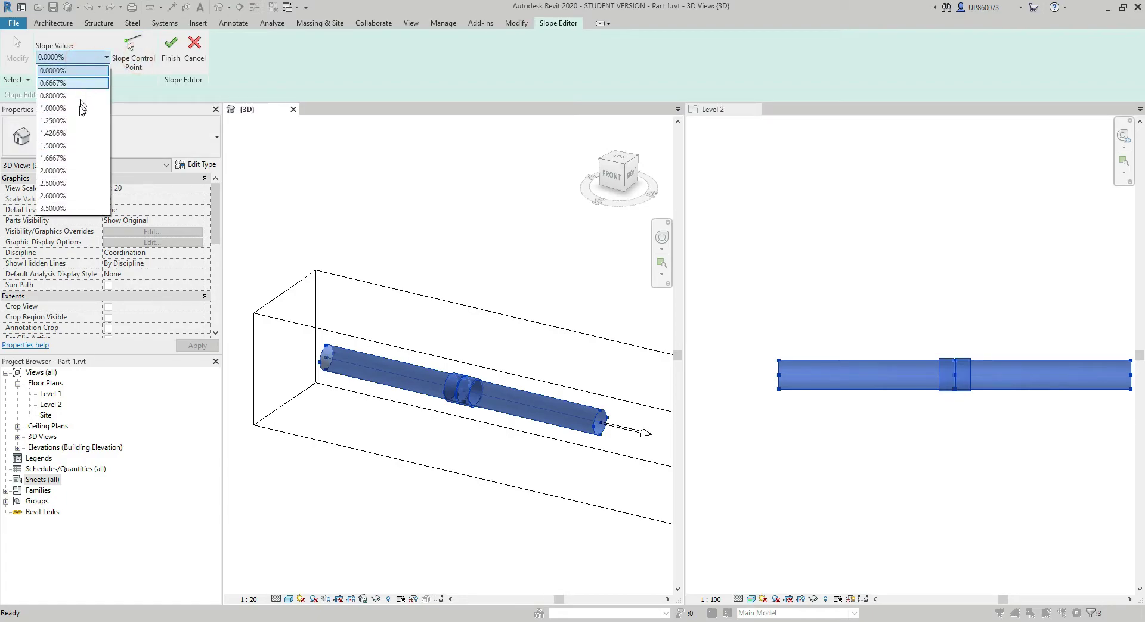
pyautogui.click(67, 146)
pyautogui.click(170, 49)
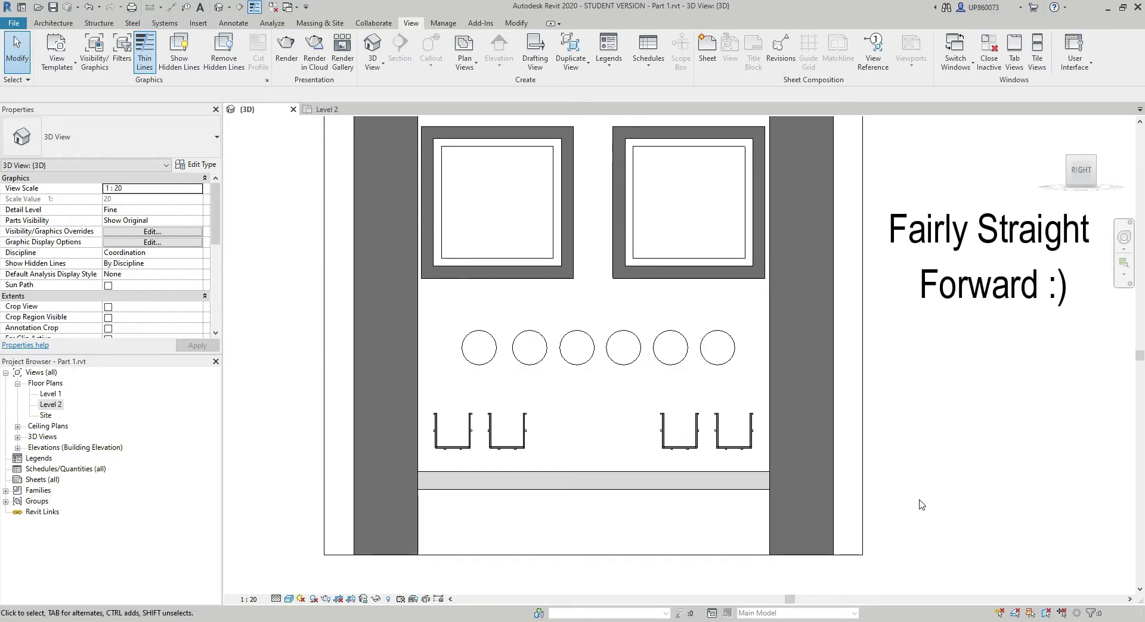
# Window-select the four wire cable trays and nudge them up to a 2805 middle elevation
pyautogui.click(749, 444)
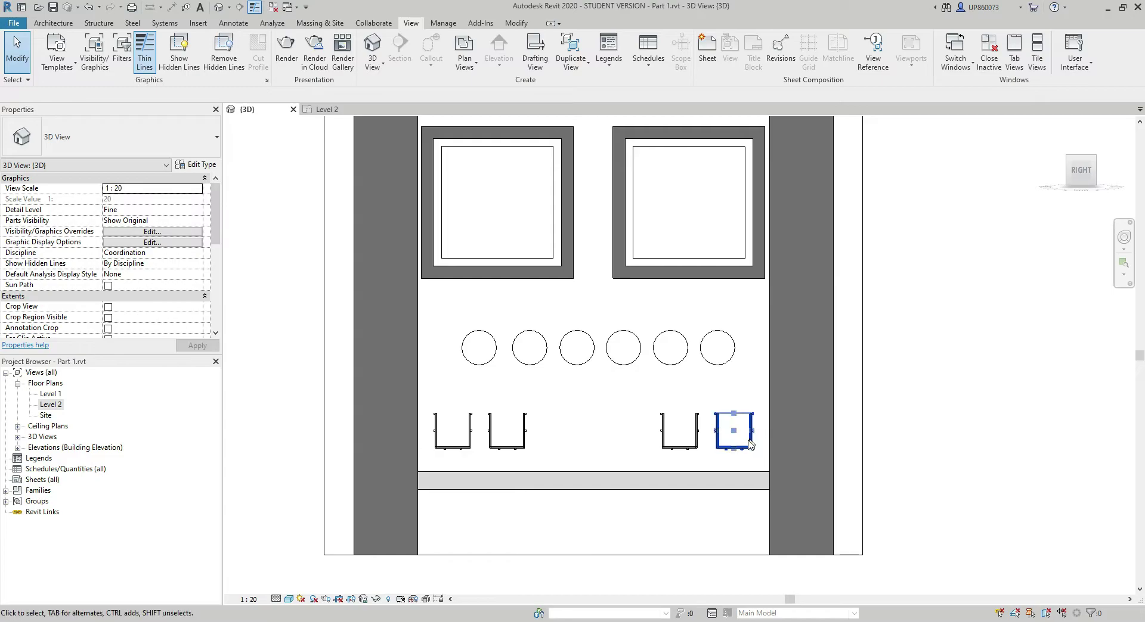
pyautogui.press('Escape')
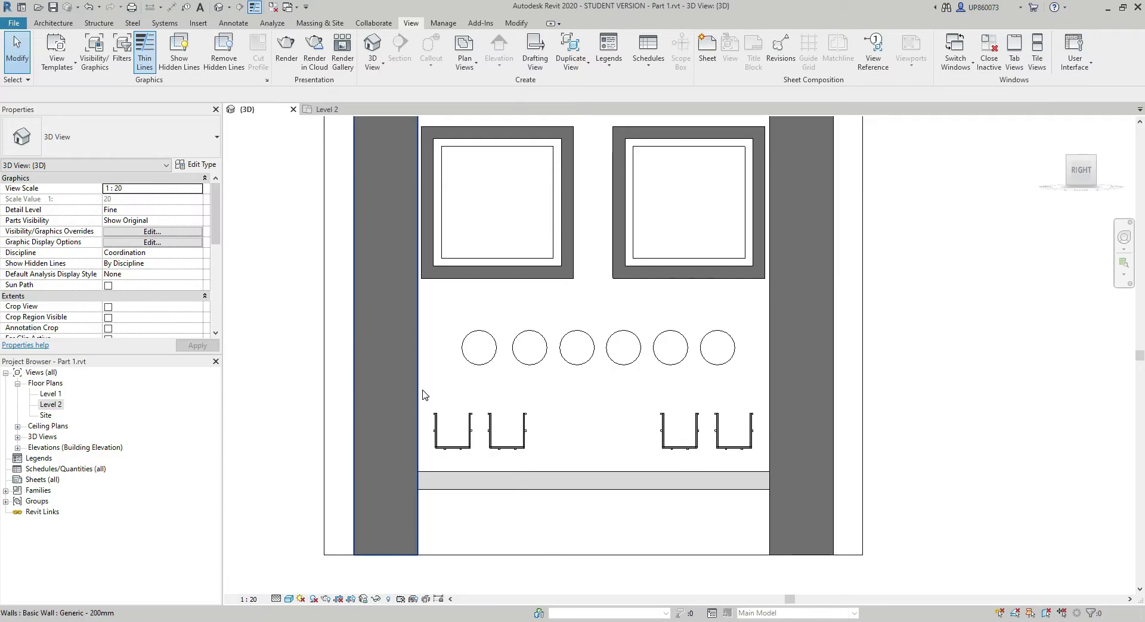
pyautogui.moveTo(422, 388); pyautogui.dragTo(765, 475)
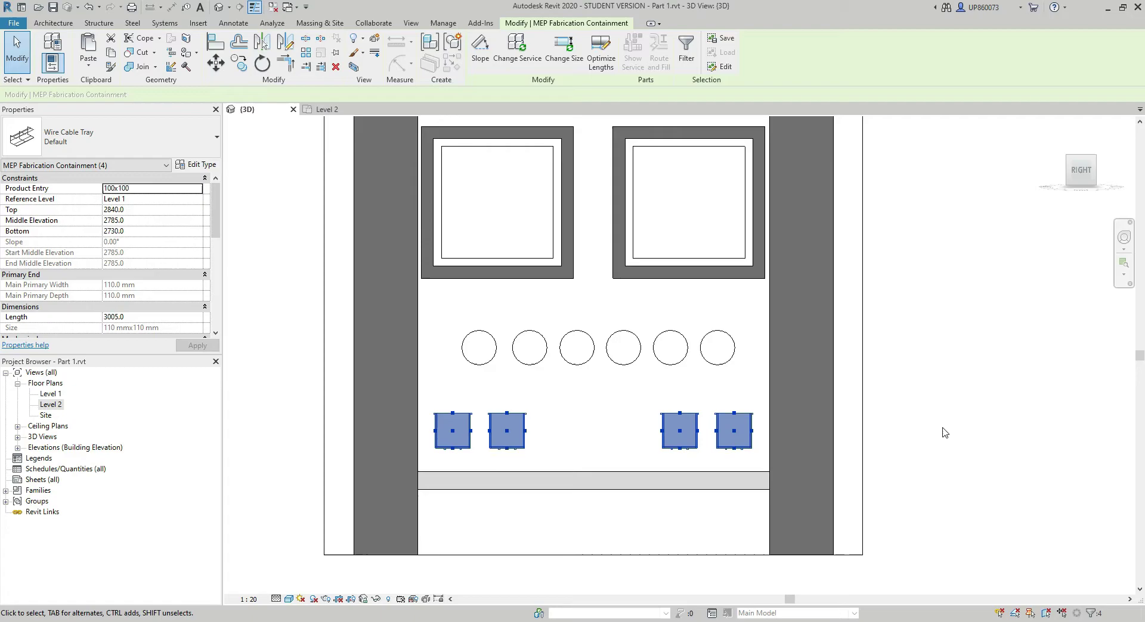
pyautogui.press('Up')
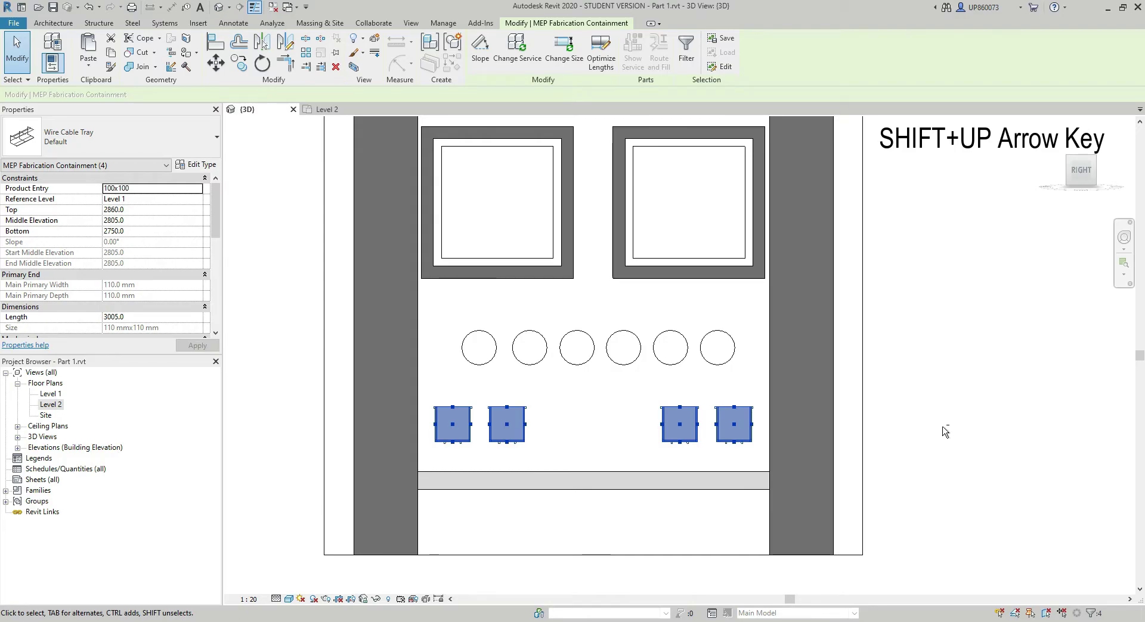
pyautogui.hotkey('shift', 'Up')
pyautogui.hotkey('shift', 'Up')
pyautogui.hotkey('shift', 'Up')
pyautogui.hotkey('shift', 'Up')
pyautogui.hotkey('shift', 'Up')
pyautogui.hotkey('shift', 'Up')
pyautogui.hotkey('shift', 'Up')
pyautogui.hotkey('shift', 'Up')
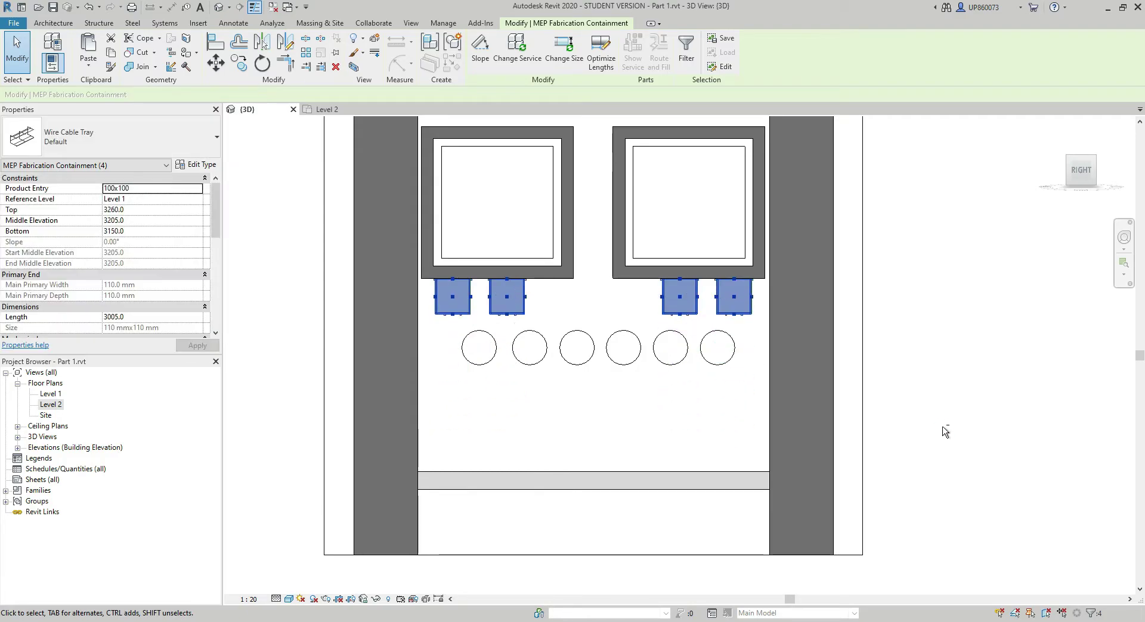
pyautogui.hotkey('shift', 'Up')
pyautogui.hotkey('shift', 'Up')
pyautogui.hotkey('shift', 'Up')
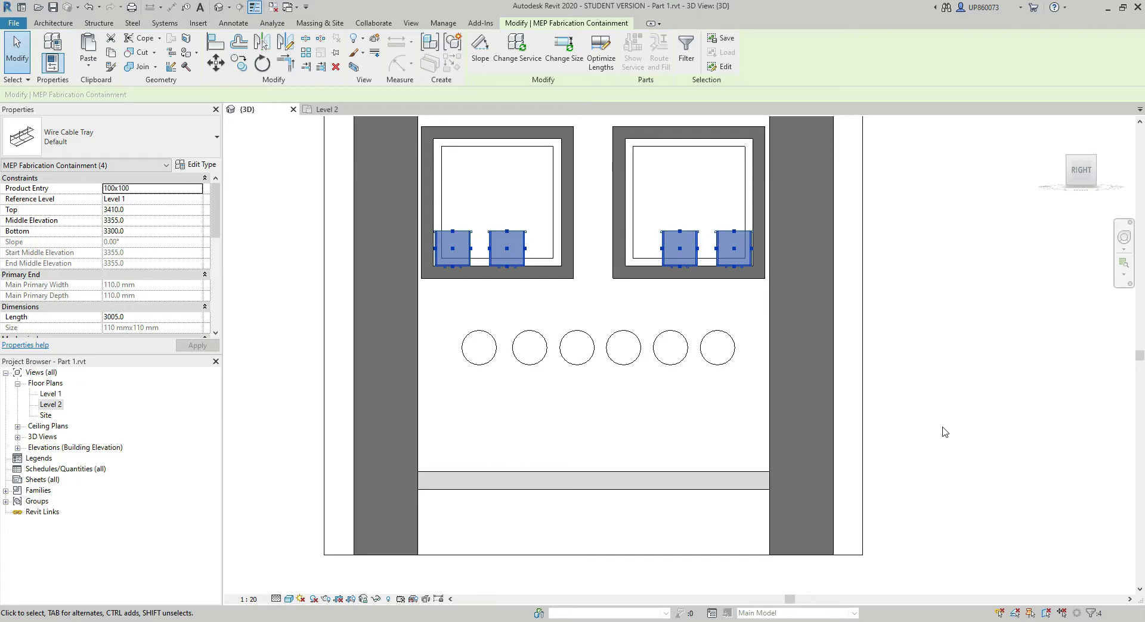
pyautogui.hotkey('shift', 'Left')
pyautogui.hotkey('shift', 'Left')
pyautogui.hotkey('shift', 'Left')
pyautogui.hotkey('shift', 'Left')
pyautogui.hotkey('shift', 'Left')
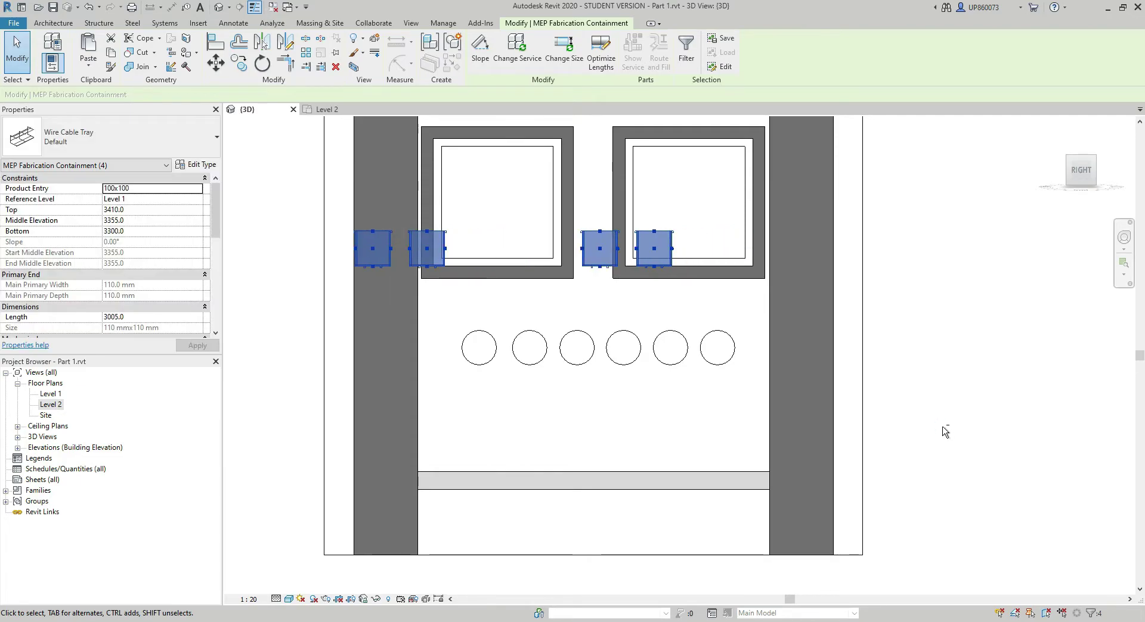
pyautogui.hotkey('shift', 'Right')
pyautogui.hotkey('shift', 'Right')
pyautogui.hotkey('shift', 'Right')
pyautogui.hotkey('shift', 'Right')
pyautogui.hotkey('shift', 'Right')
pyautogui.hotkey('shift', 'Right')
pyautogui.hotkey('shift', 'Down')
pyautogui.hotkey('shift', 'Down')
pyautogui.hotkey('shift', 'Down')
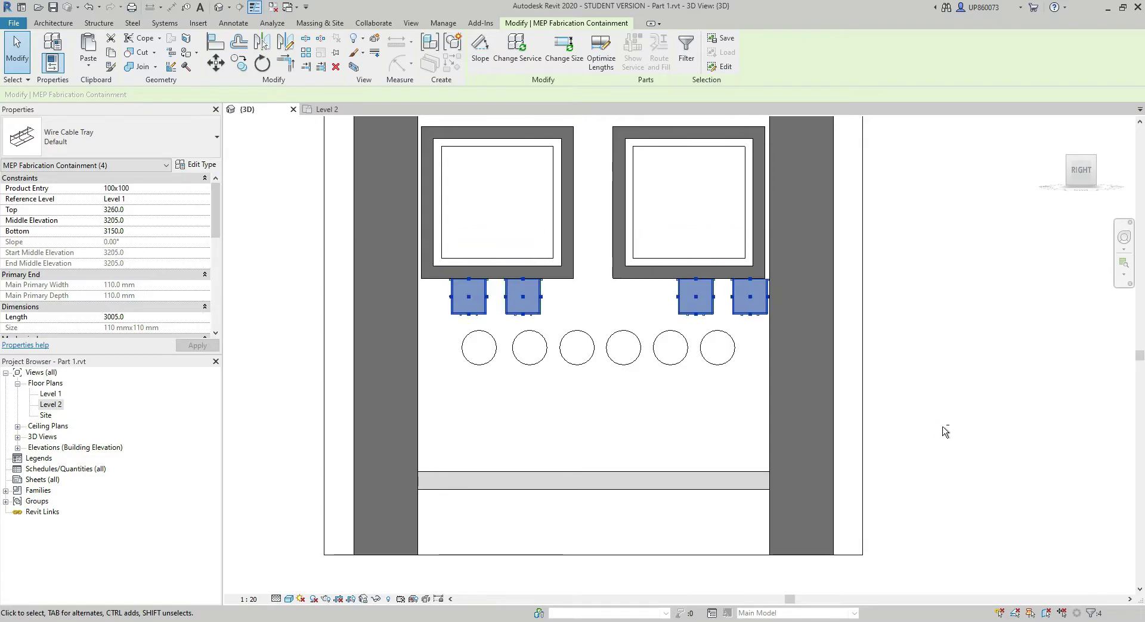
pyautogui.hotkey('shift', 'Down')
pyautogui.hotkey('shift', 'Down')
pyautogui.hotkey('shift', 'Down')
pyautogui.hotkey('shift', 'Down')
pyautogui.hotkey('shift', 'Down')
pyautogui.hotkey('shift', 'Down')
pyautogui.hotkey('shift', 'Down')
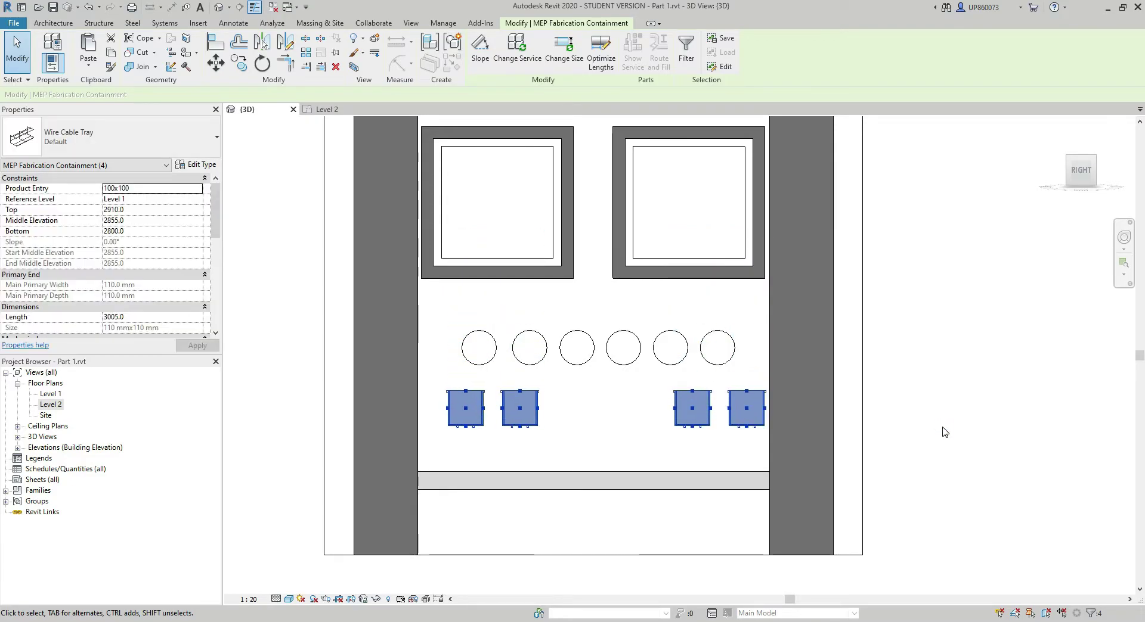
pyautogui.press('Left')
pyautogui.press('Left')
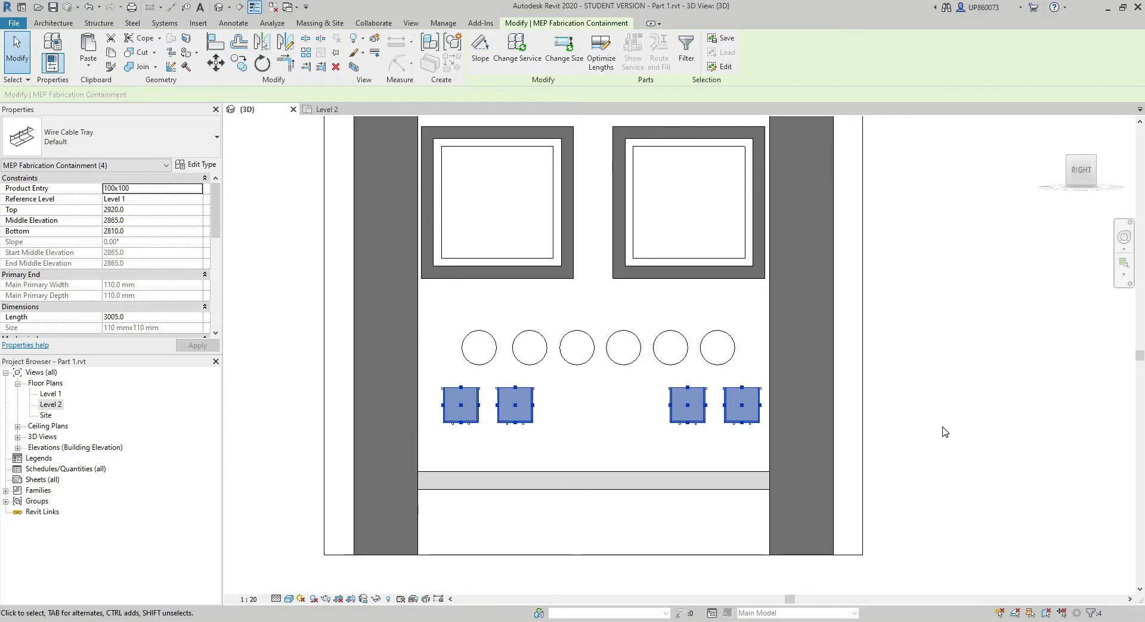
pyautogui.press('Left')
pyautogui.press('Left')
pyautogui.press('Left')
pyautogui.press('Right')
pyautogui.press('Right')
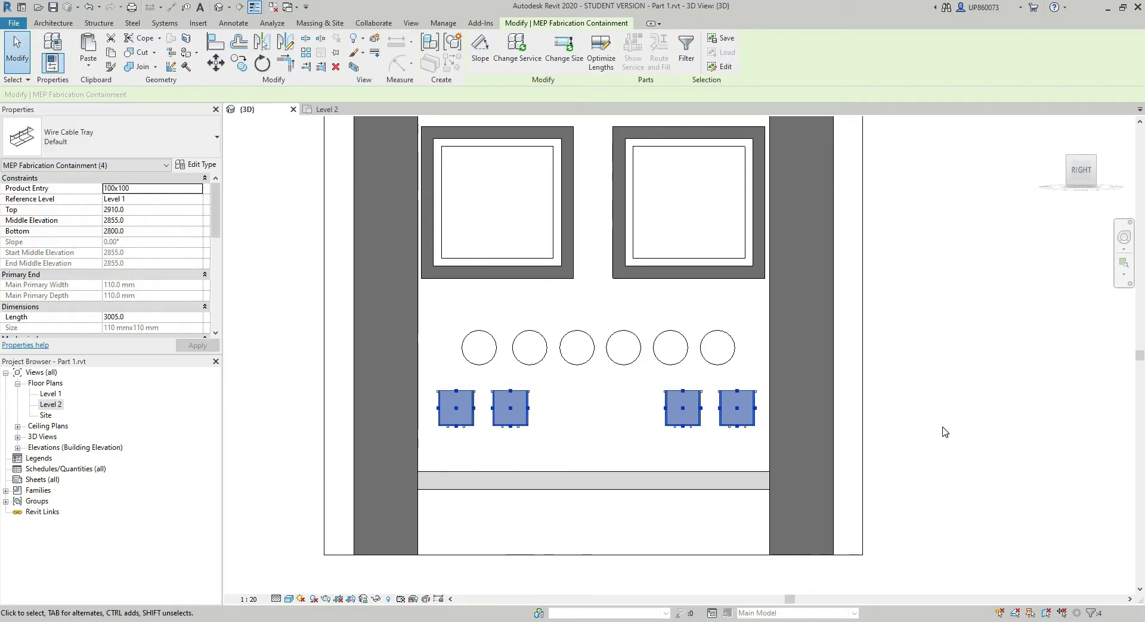
pyautogui.press('Left')
pyautogui.press('Left')
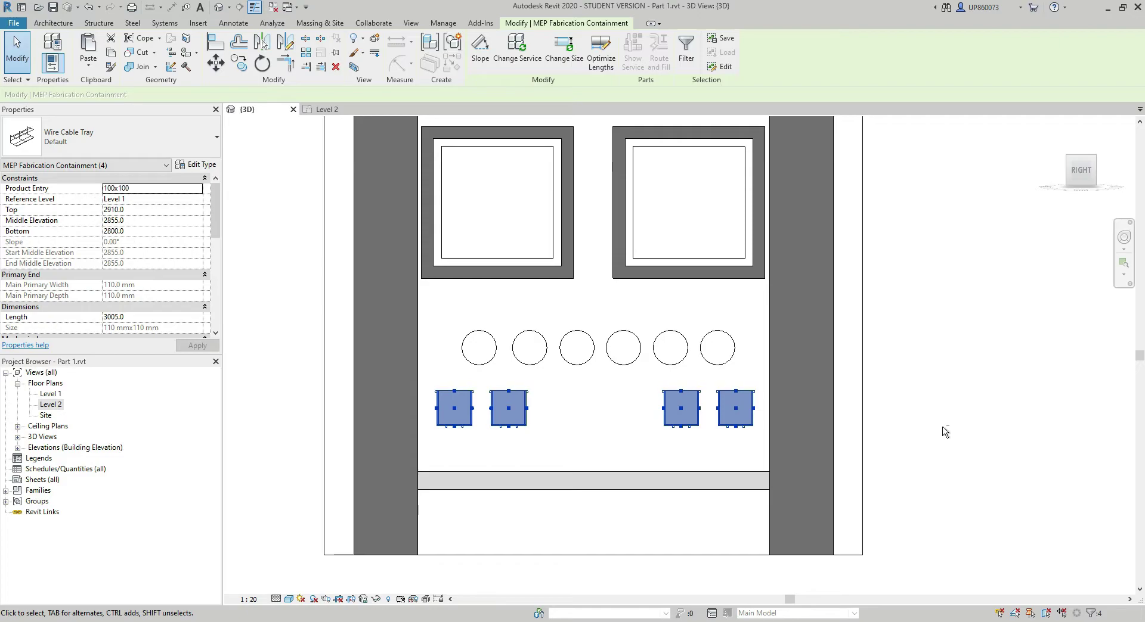
pyautogui.press('Down')
pyautogui.press('Down')
pyautogui.press('Up')
pyautogui.press('Down')
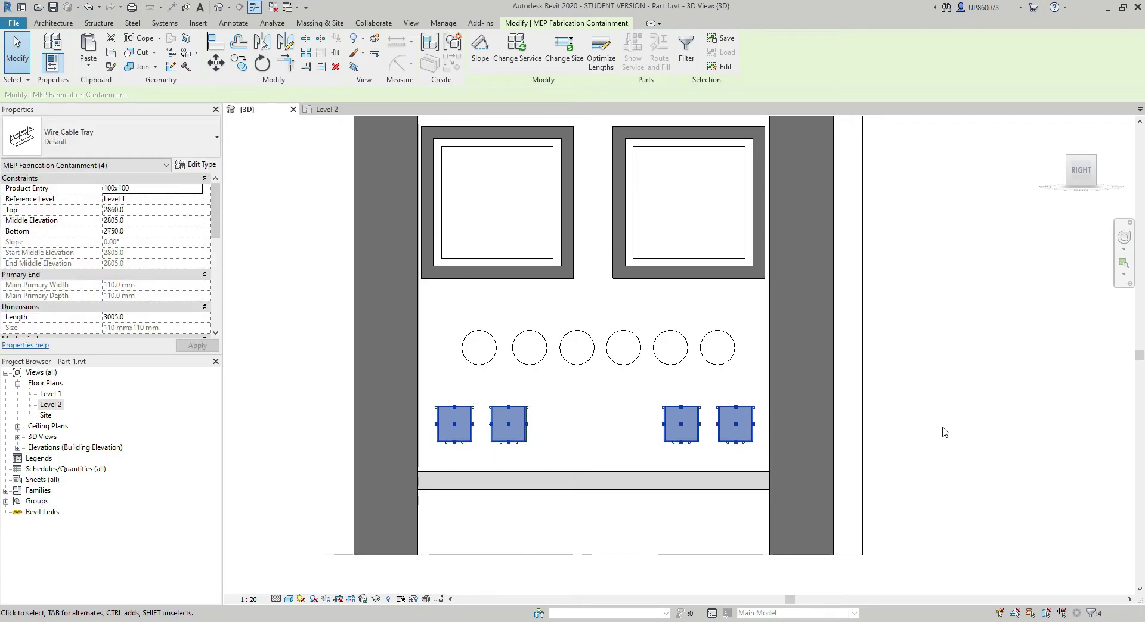
pyautogui.press('Escape')
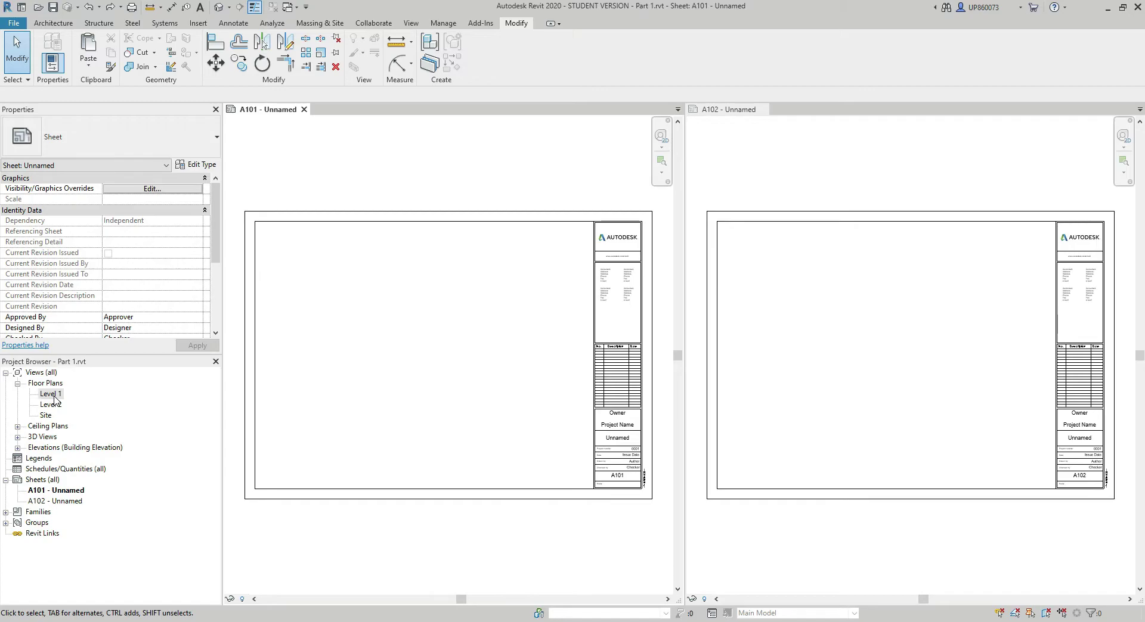
# Place the Level 1 floor plan on sheet A101 and the Level 2 floor plan on sheet A102
pyautogui.moveTo(54, 398); pyautogui.dragTo(421, 358)
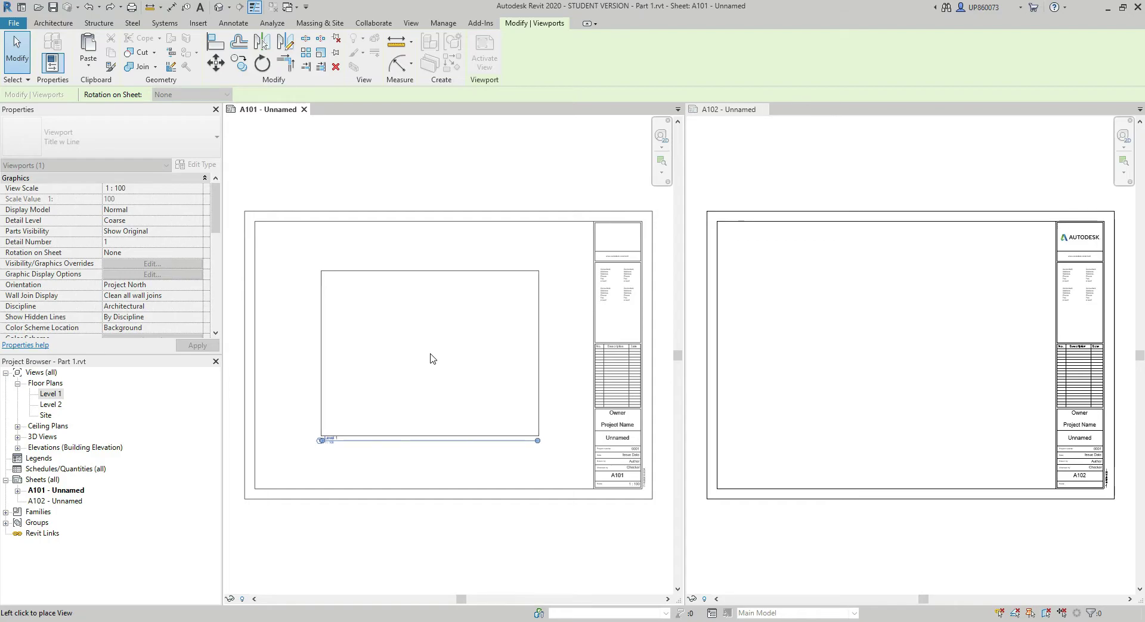
pyautogui.click(431, 354)
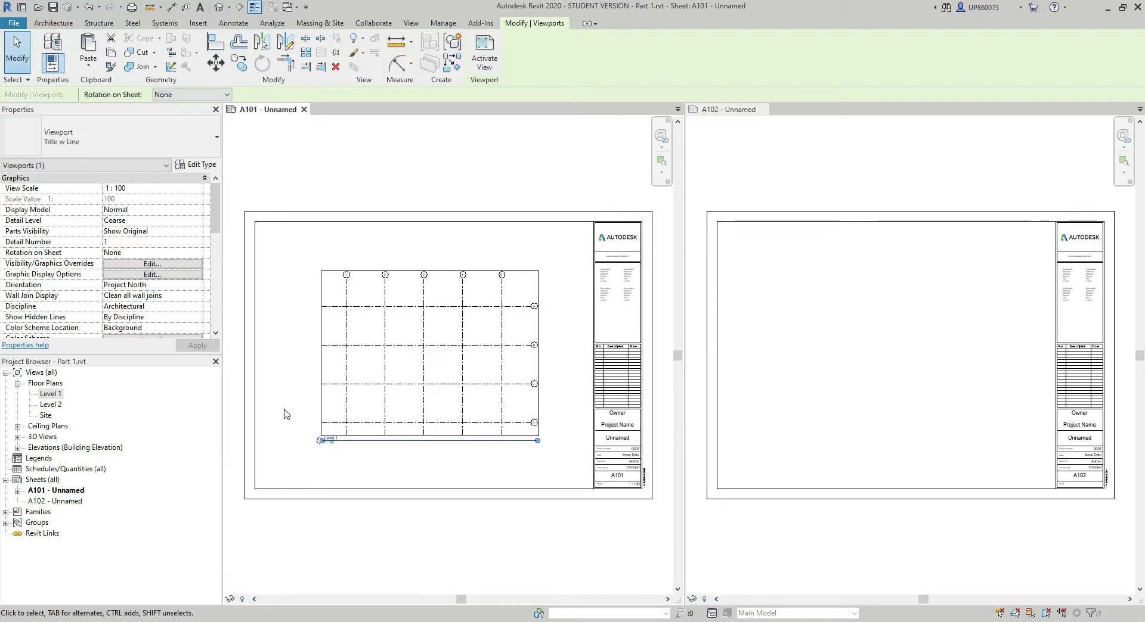
pyautogui.click(51, 405)
pyautogui.moveTo(51, 405); pyautogui.dragTo(898, 405)
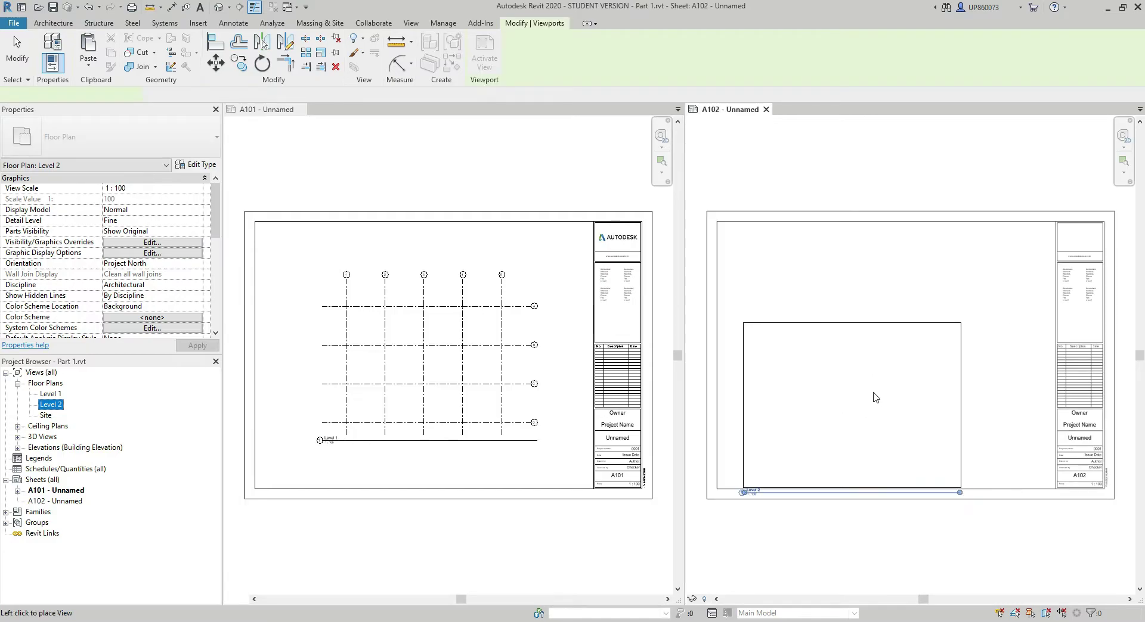
pyautogui.click(889, 398)
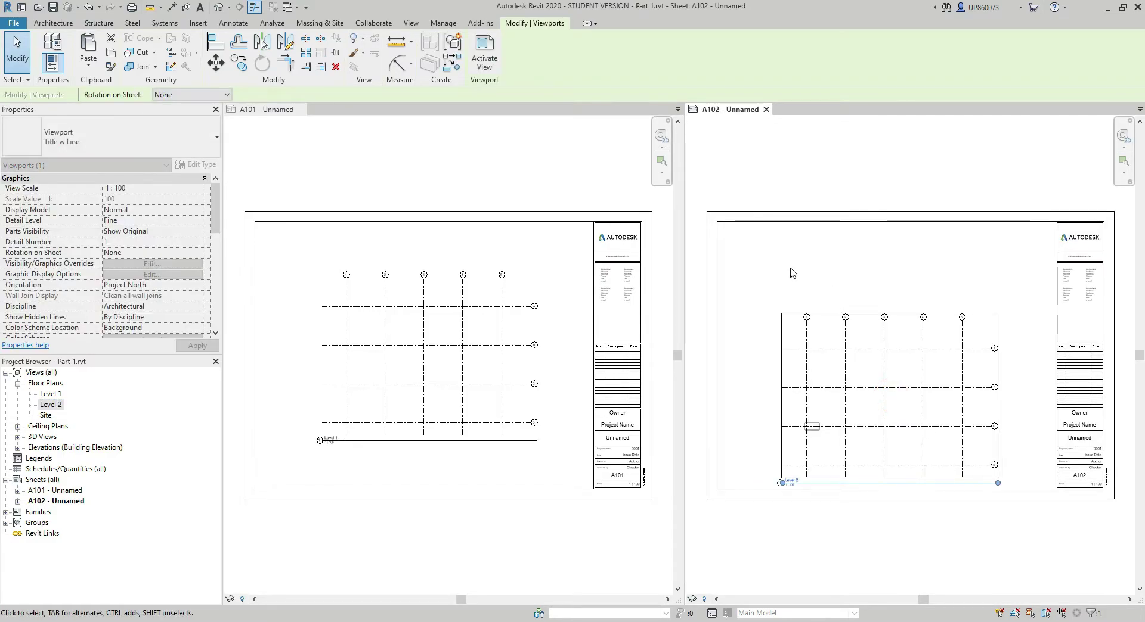
# Create a new guide grid, Guide Grid 1, on sheet A101
pyautogui.press('Escape')
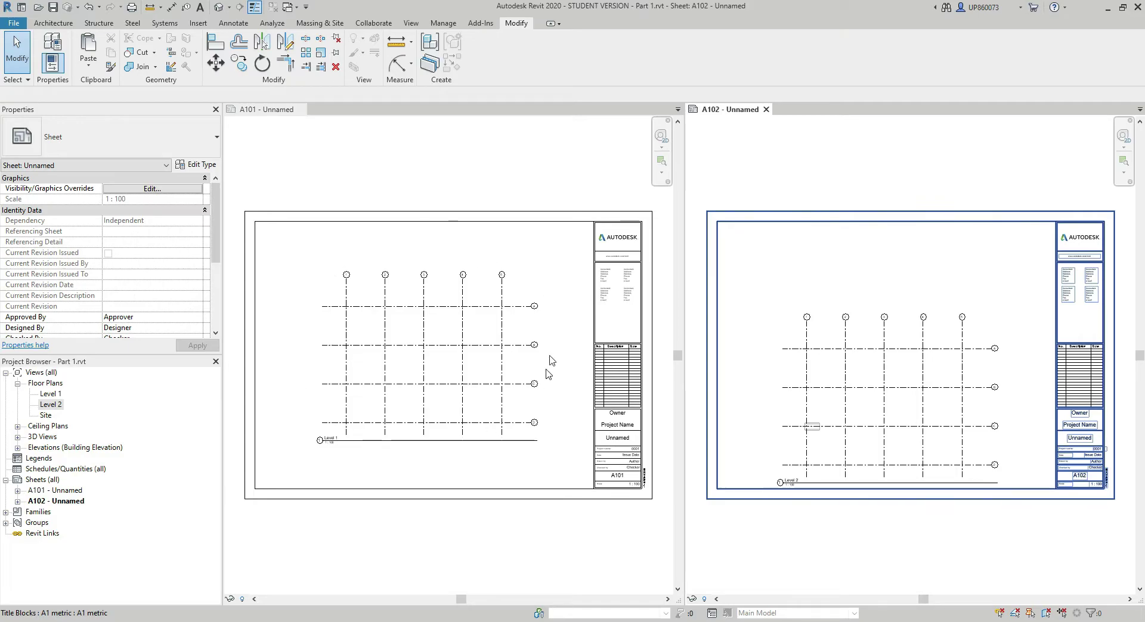
pyautogui.click(470, 560)
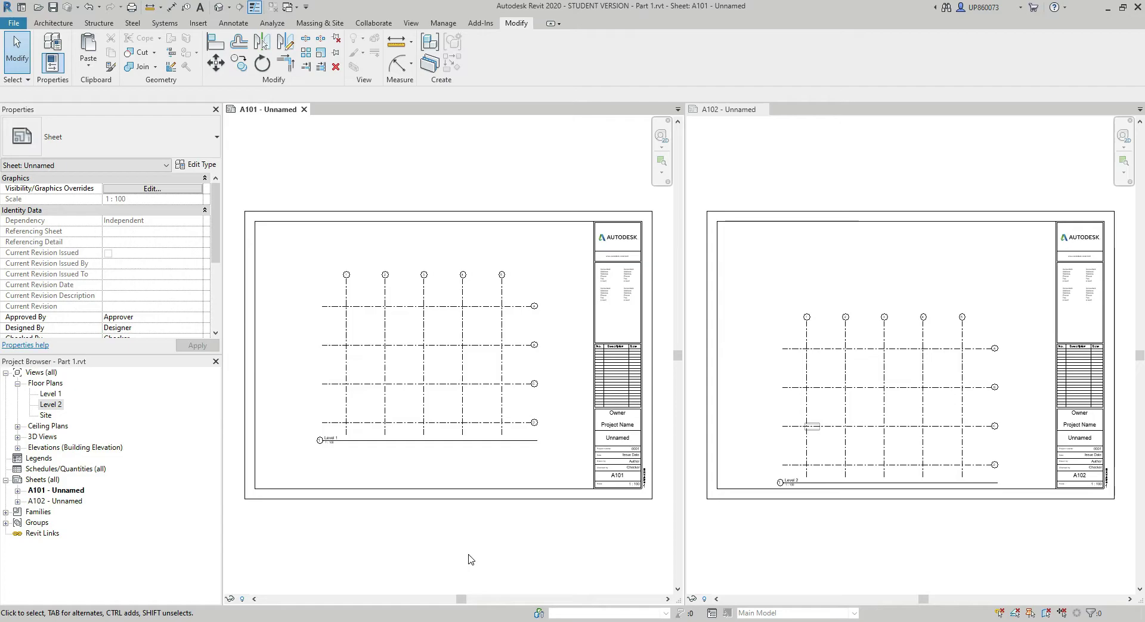
pyautogui.click(411, 24)
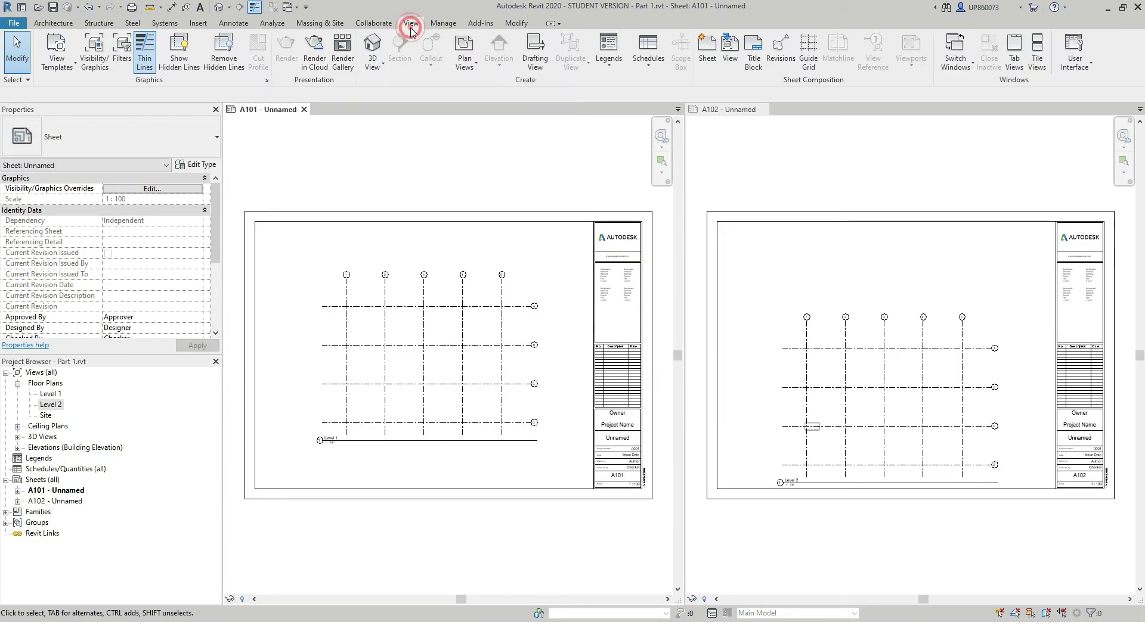
pyautogui.click(809, 62)
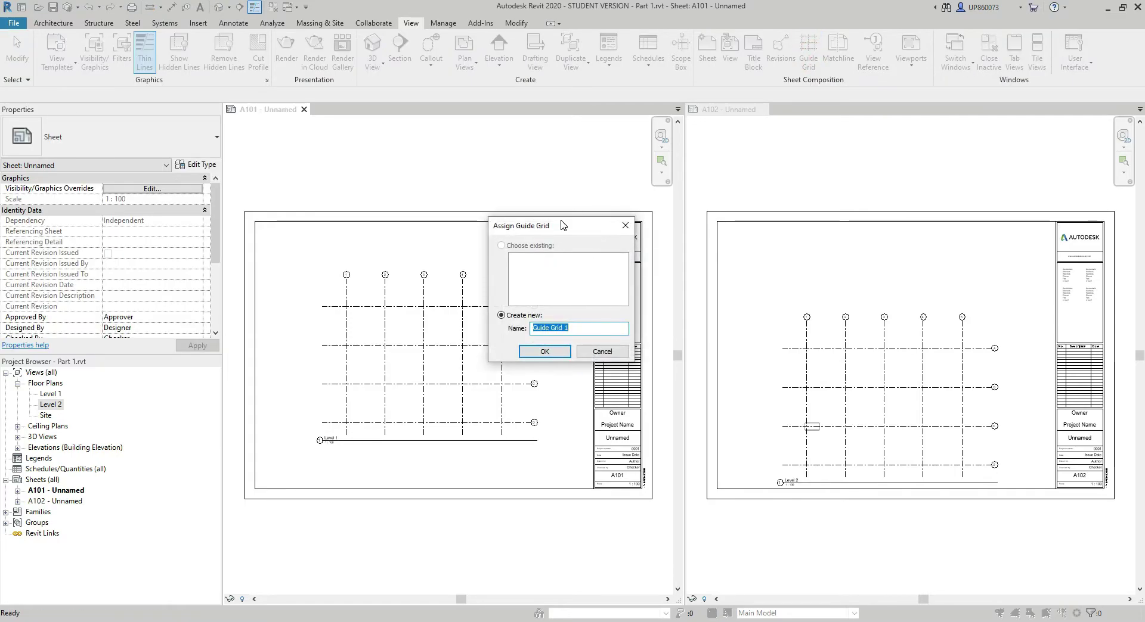
pyautogui.moveTo(561, 224); pyautogui.dragTo(550, 269)
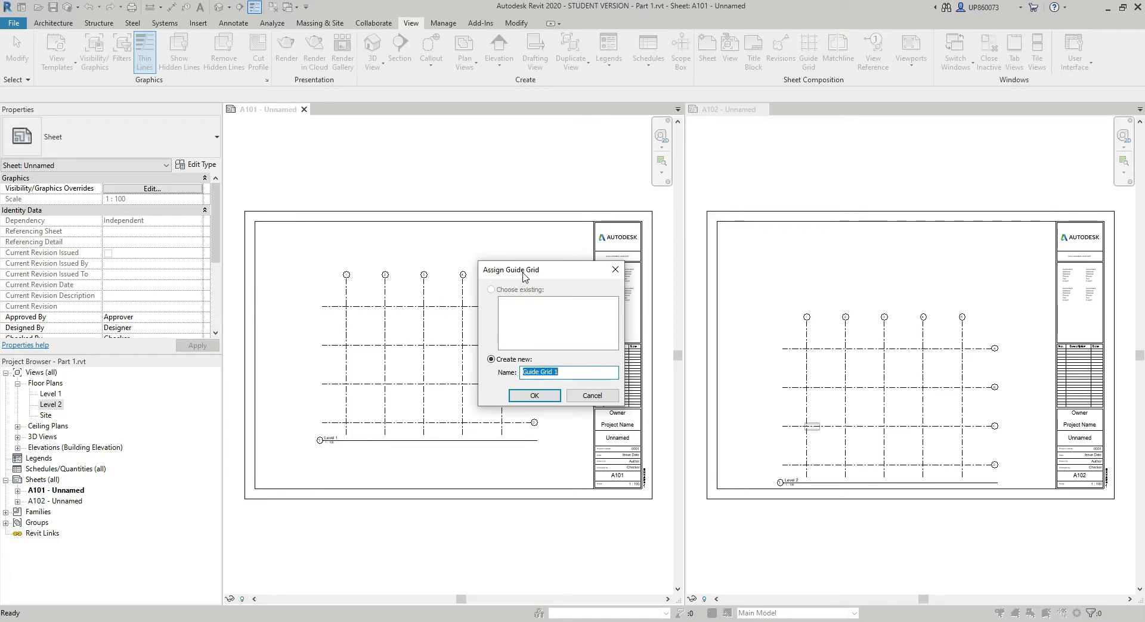
pyautogui.moveTo(524, 276); pyautogui.dragTo(520, 252)
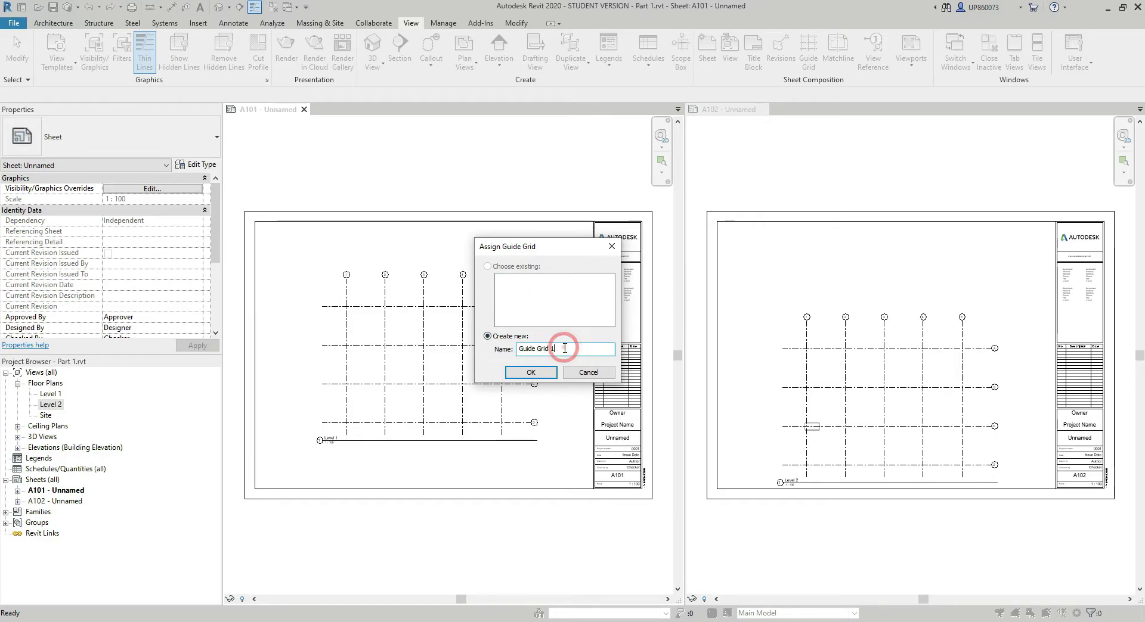
pyautogui.click(531, 373)
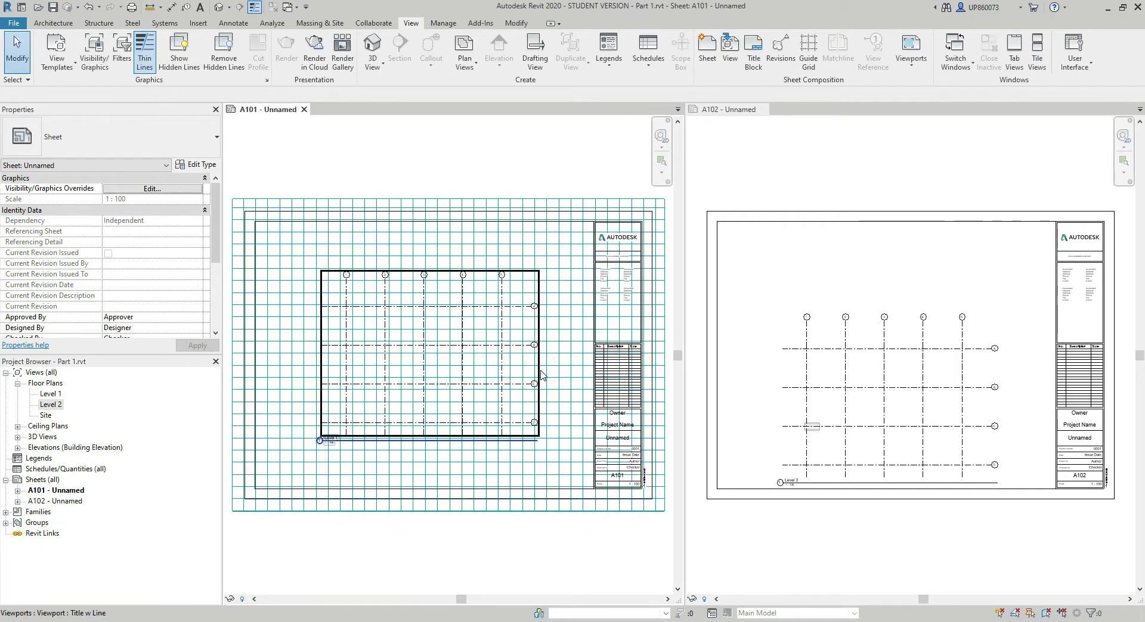
# Assign the existing Guide Grid 1 to sheet A102
pyautogui.click(785, 290)
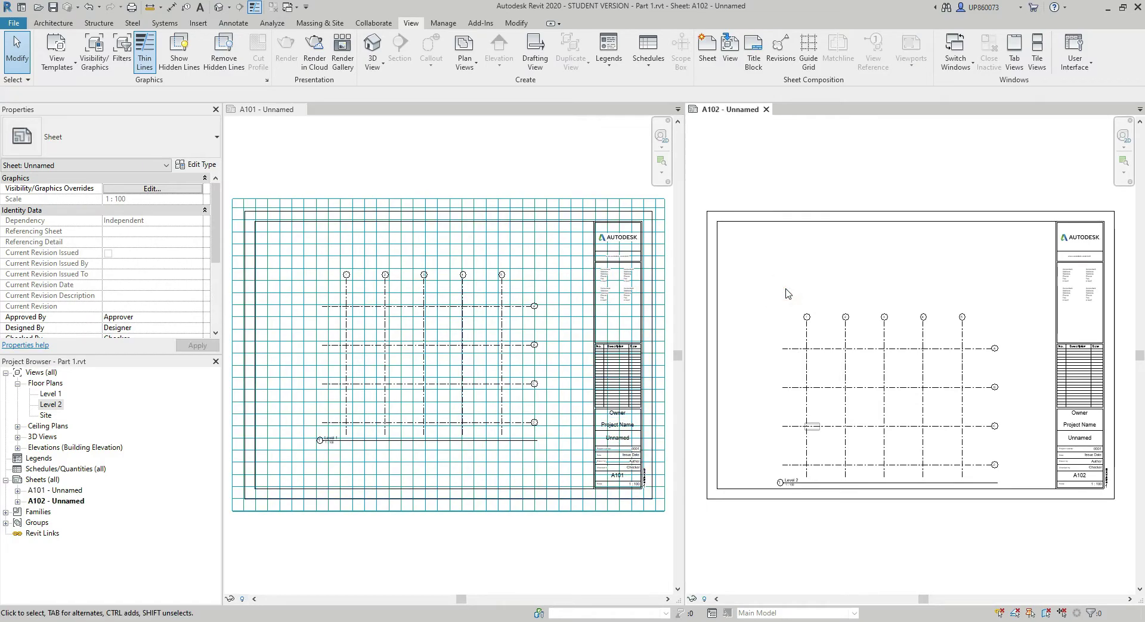
pyautogui.click(808, 51)
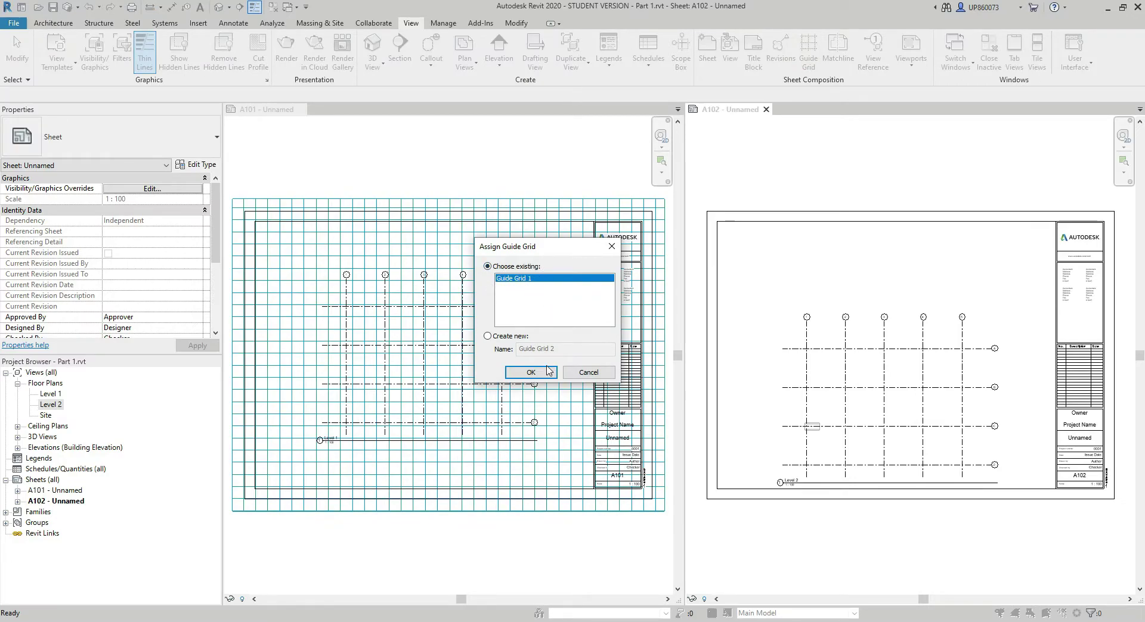
pyautogui.click(548, 371)
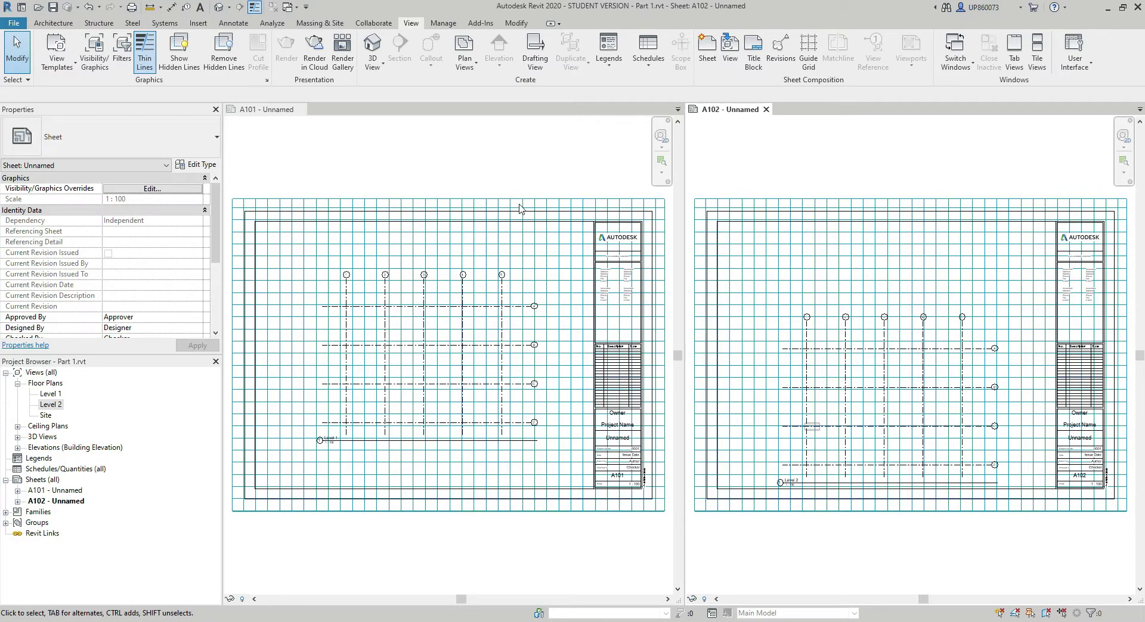
# Shrink Guide Grid 1 on A101 to a small patch near gridlines 1 and 2
pyautogui.click(519, 169)
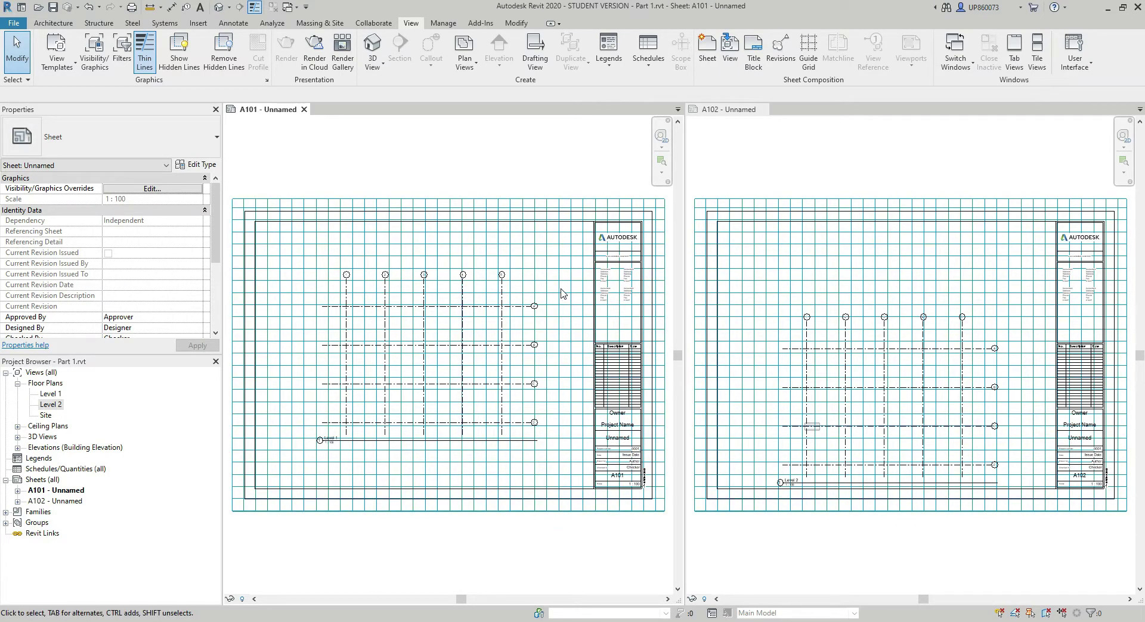
pyautogui.click(448, 198)
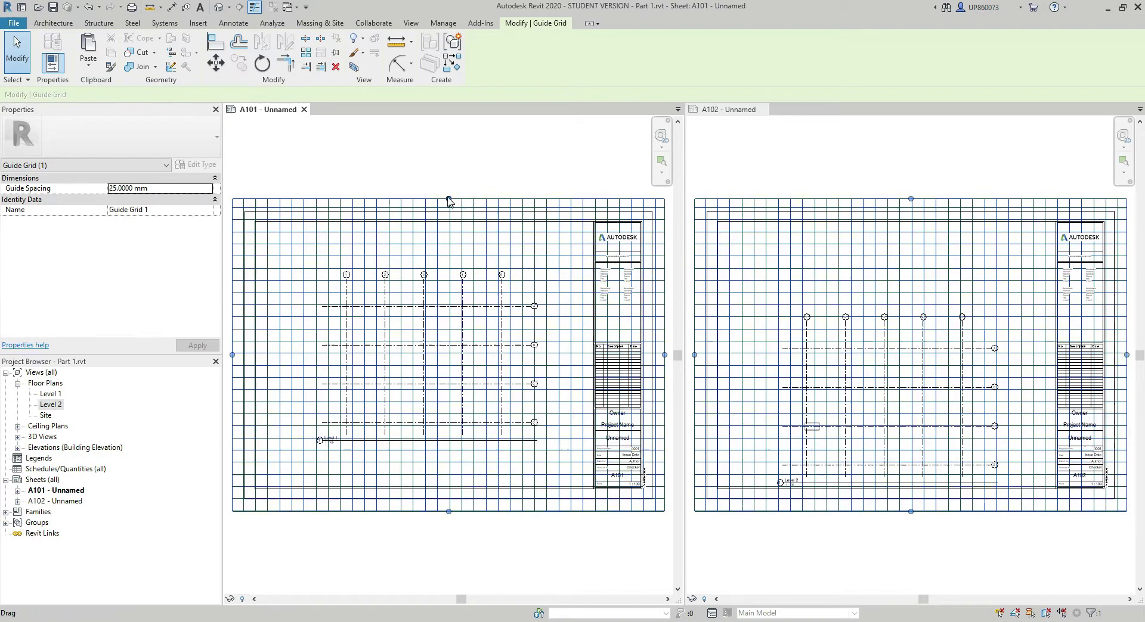
pyautogui.moveTo(448, 199); pyautogui.dragTo(448, 294)
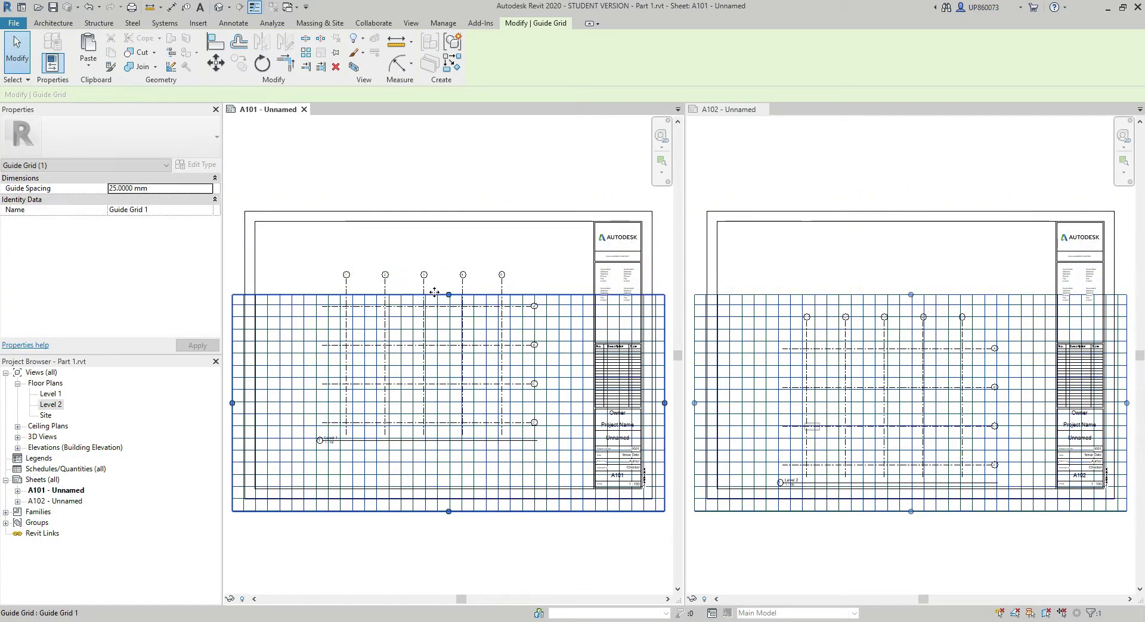
pyautogui.click(664, 406)
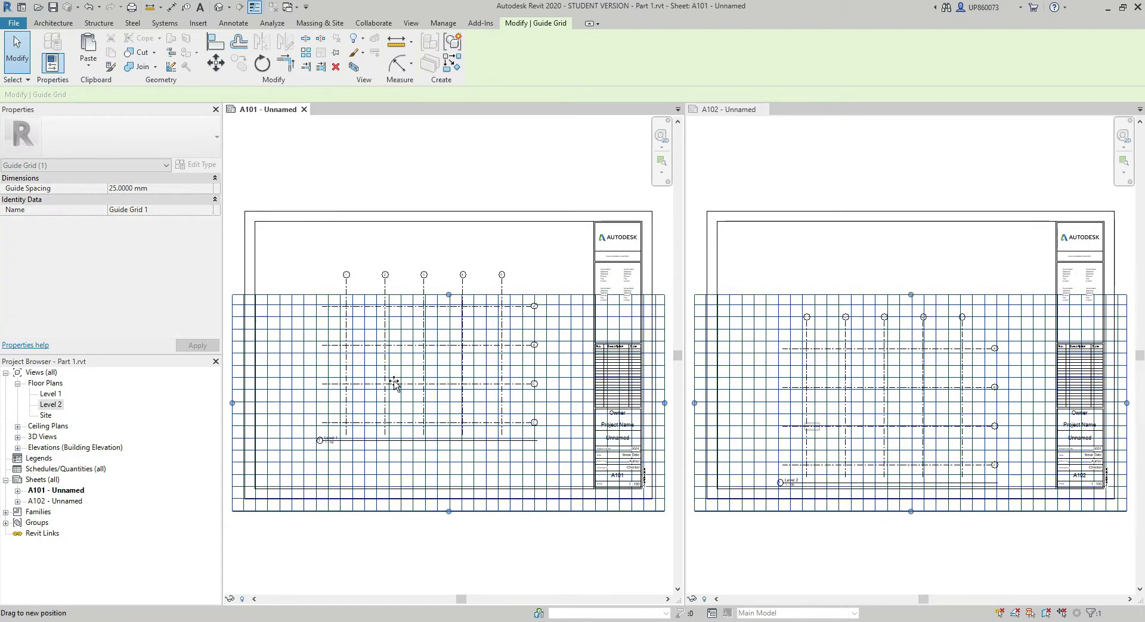
pyautogui.moveTo(394, 383); pyautogui.dragTo(395, 393)
pyautogui.click(312, 510)
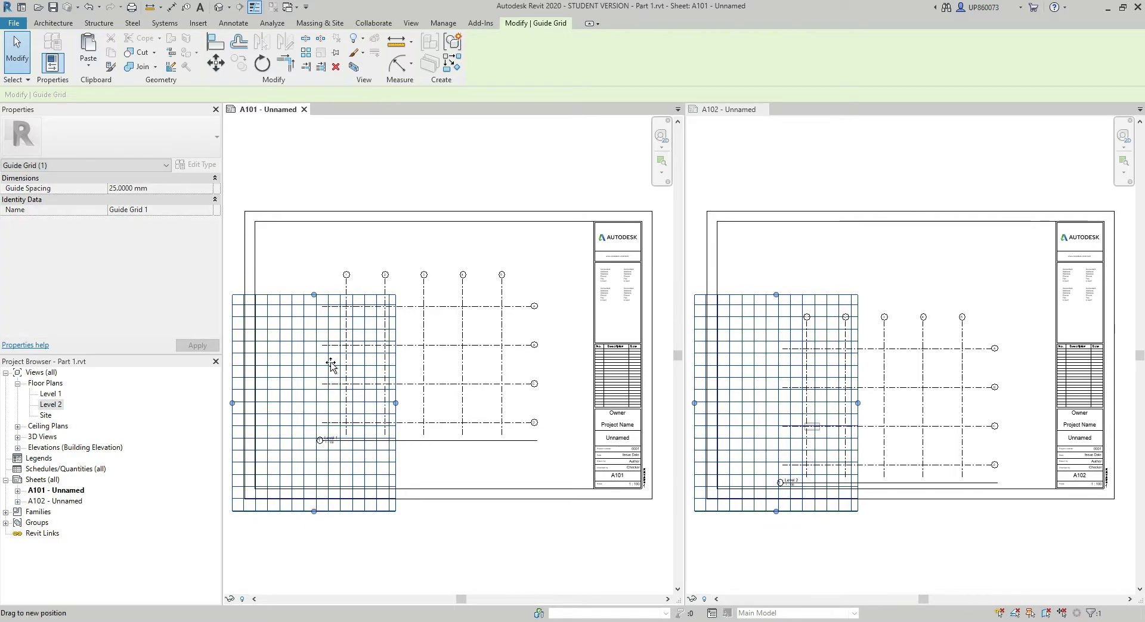
pyautogui.moveTo(331, 365); pyautogui.dragTo(331, 344)
pyautogui.moveTo(232, 319); pyautogui.dragTo(343, 332)
pyautogui.moveTo(404, 364); pyautogui.dragTo(449, 370, button='middle')
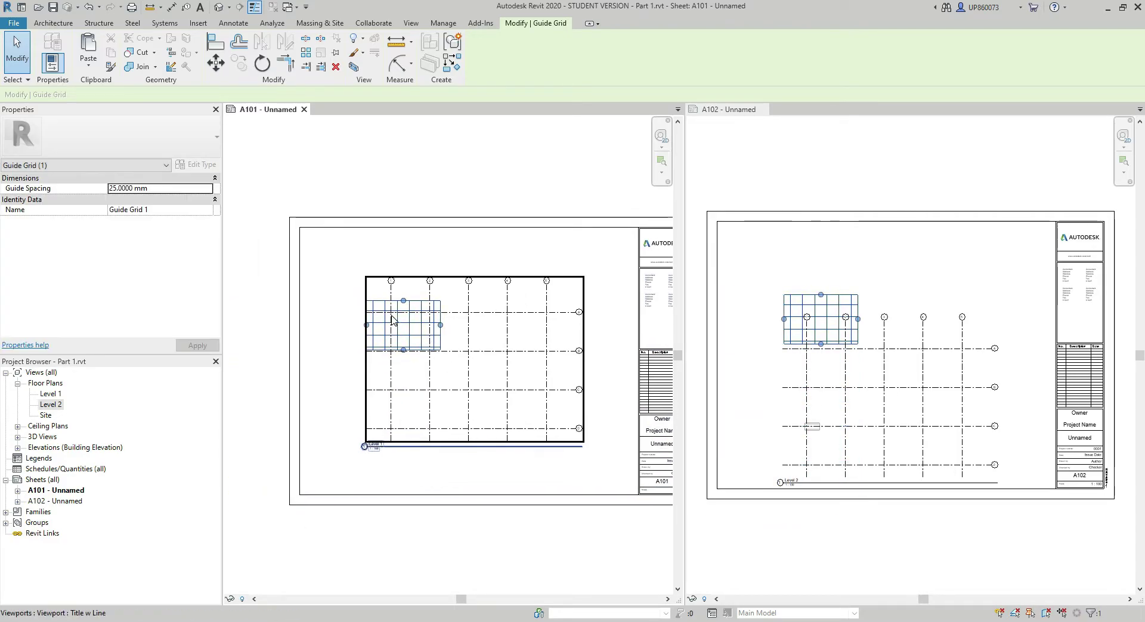
pyautogui.scroll(5, 392, 320)
pyautogui.moveTo(425, 416); pyautogui.dragTo(423, 382)
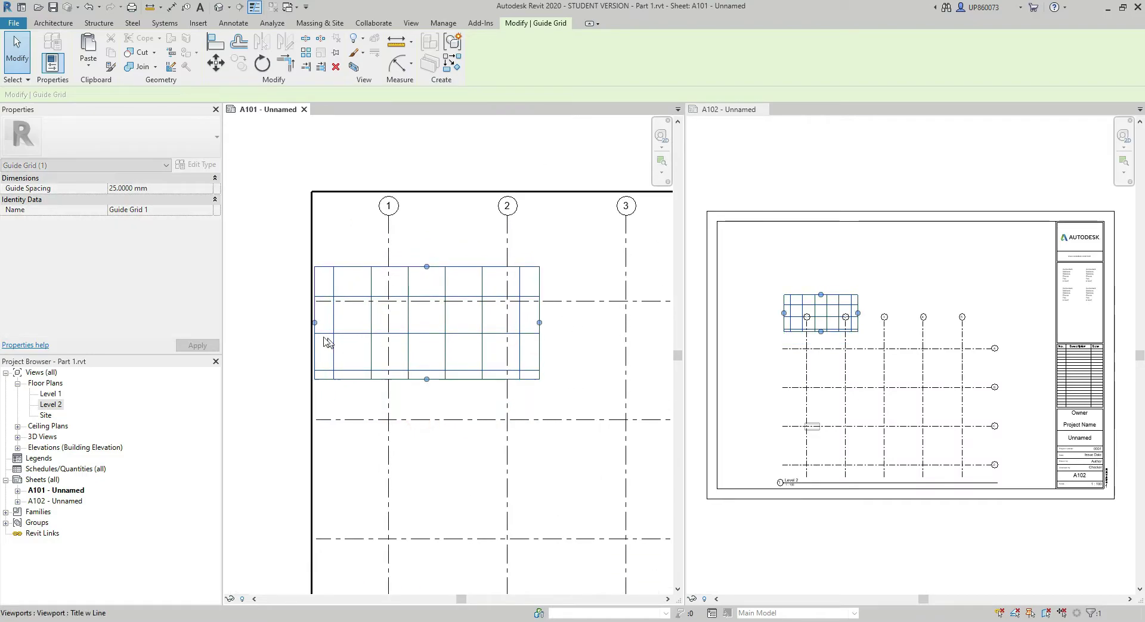
pyautogui.moveTo(314, 323); pyautogui.dragTo(332, 322)
pyautogui.moveTo(540, 323); pyautogui.dragTo(495, 323)
pyautogui.scroll(3, 441, 310)
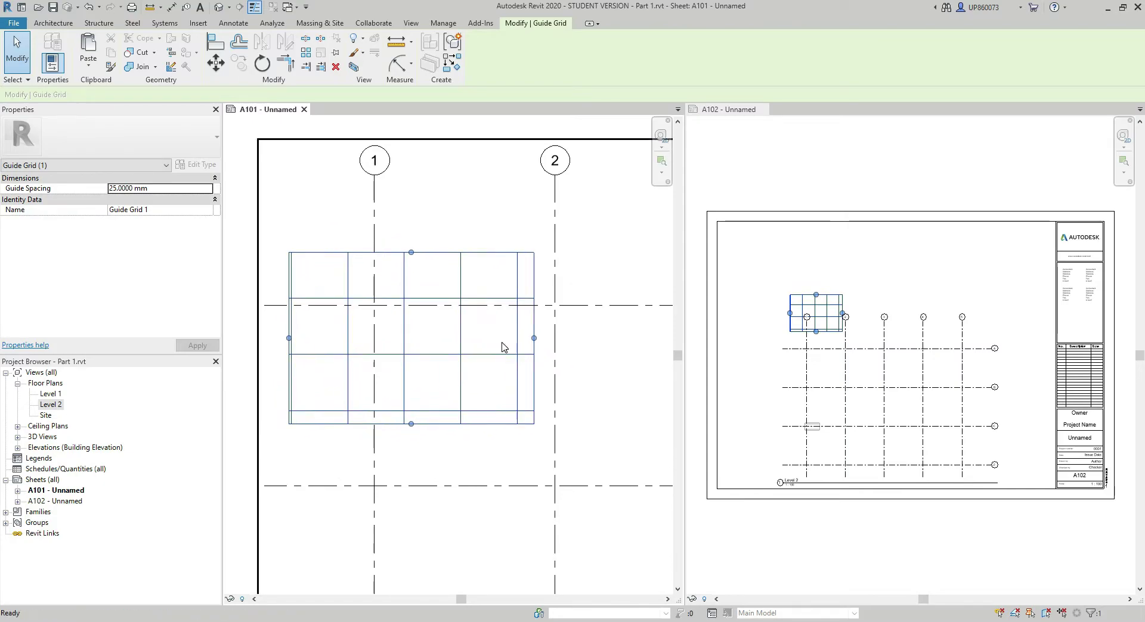
pyautogui.scroll(-2, 501, 360)
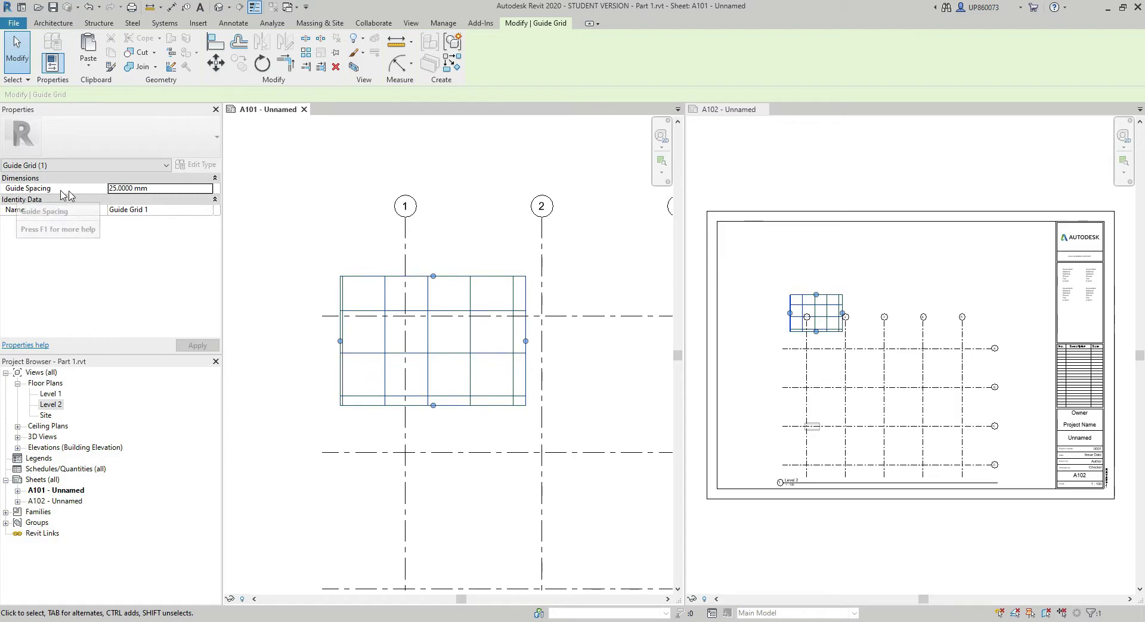
# Set the guide grid's Guide Spacing to 10 mm and apply it
pyautogui.click(156, 188)
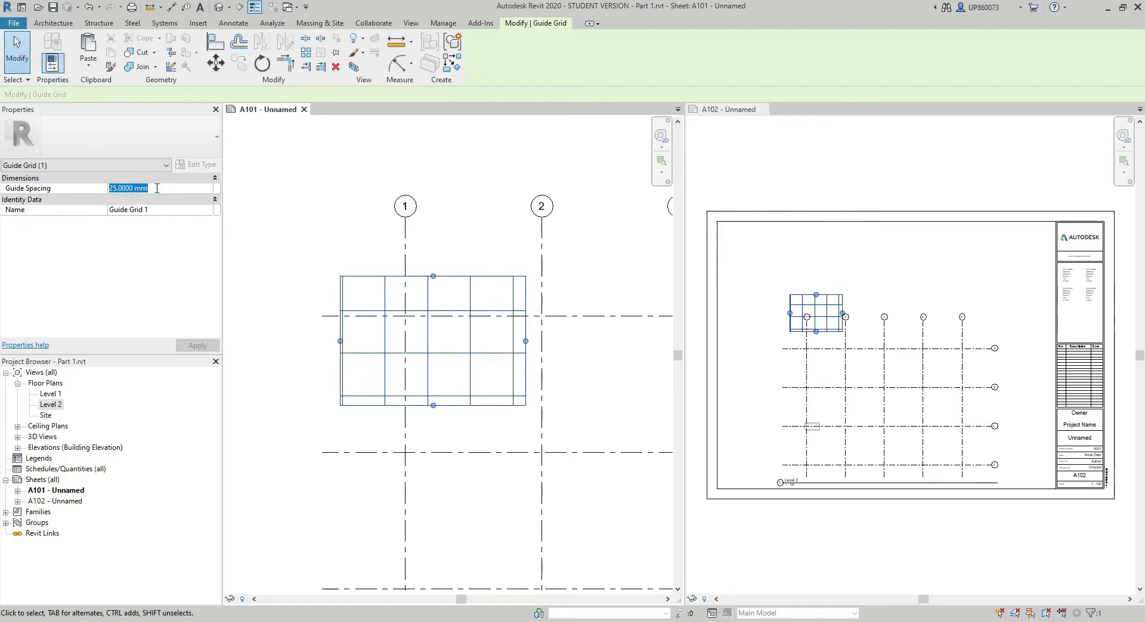
pyautogui.write('10')
pyautogui.press('Return')
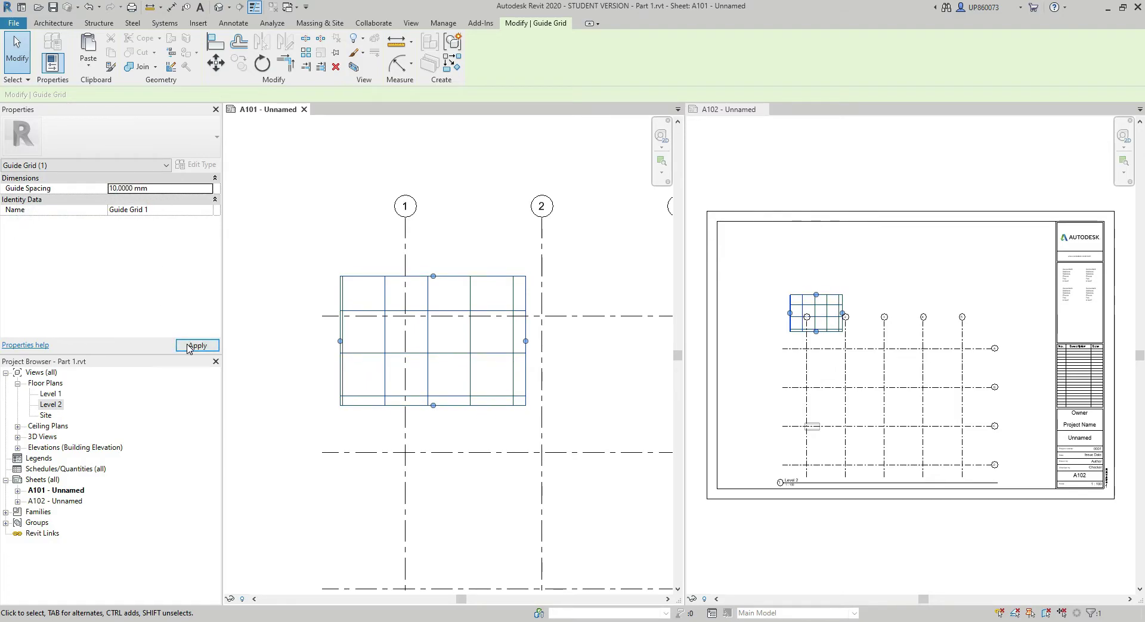
pyautogui.click(190, 347)
pyautogui.click(300, 258)
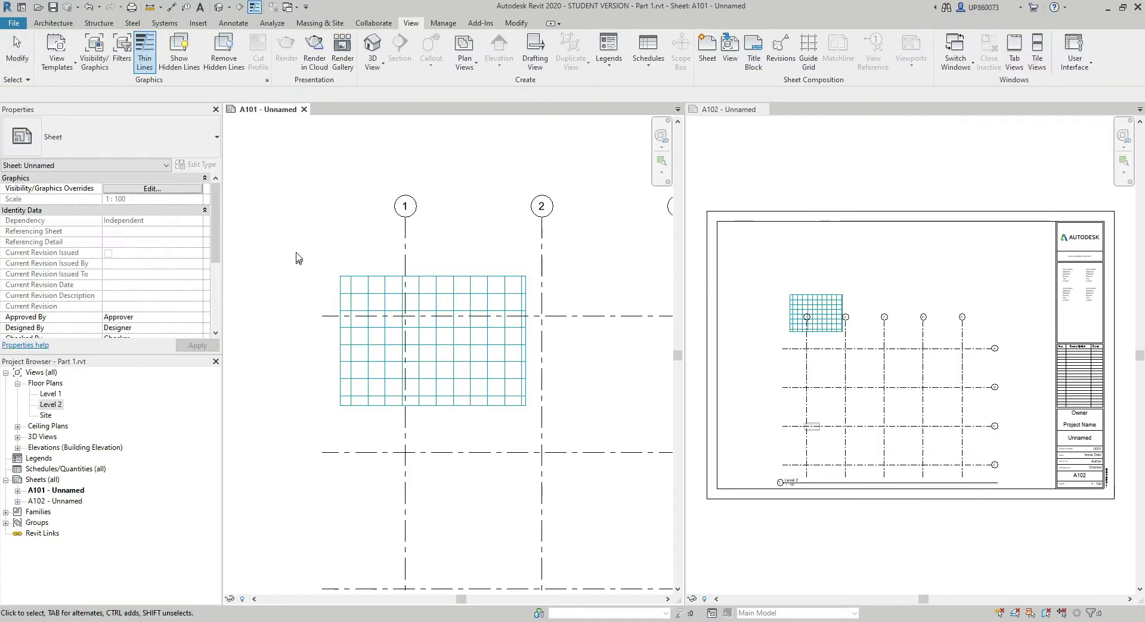
# Move the guide grid with MV so one of its crossings sits on the gridline 1/2 intersection
pyautogui.moveTo(296, 258); pyautogui.dragTo(577, 441)
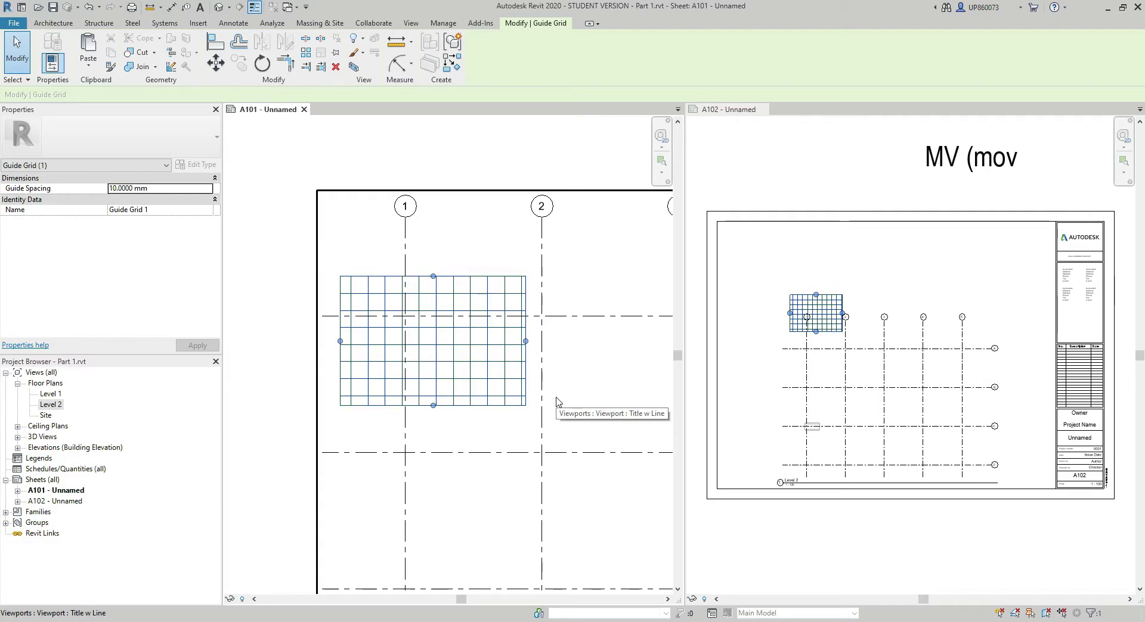
pyautogui.press('m')
pyautogui.press('v')
pyautogui.scroll(4, 349, 304)
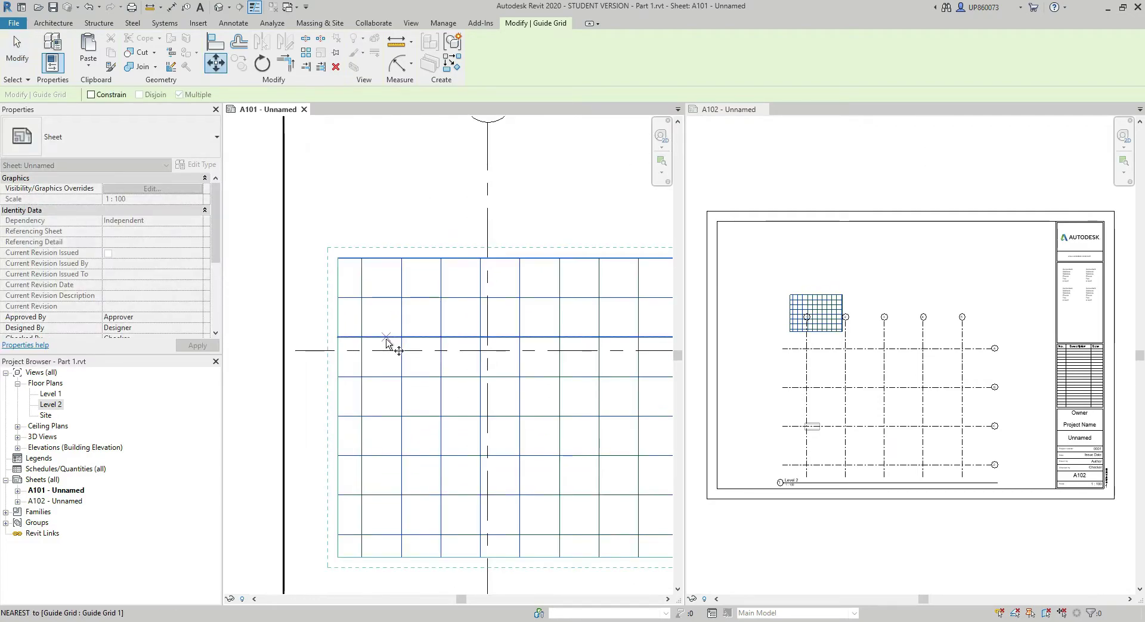
pyautogui.click(361, 298)
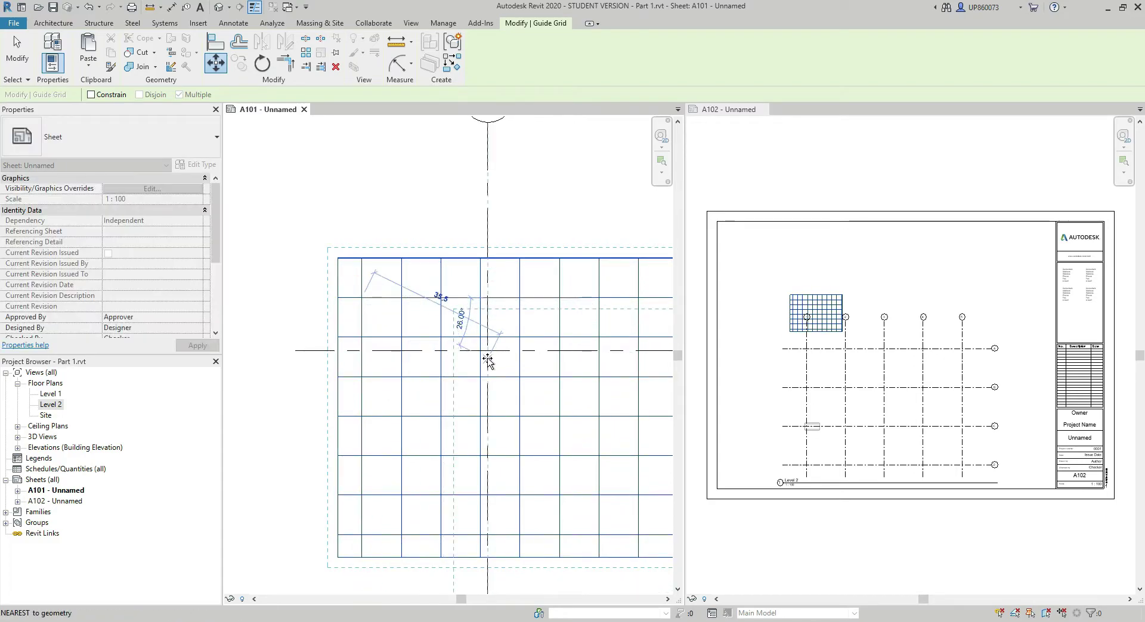
pyautogui.scroll(4, 488, 362)
pyautogui.scroll(2, 493, 365)
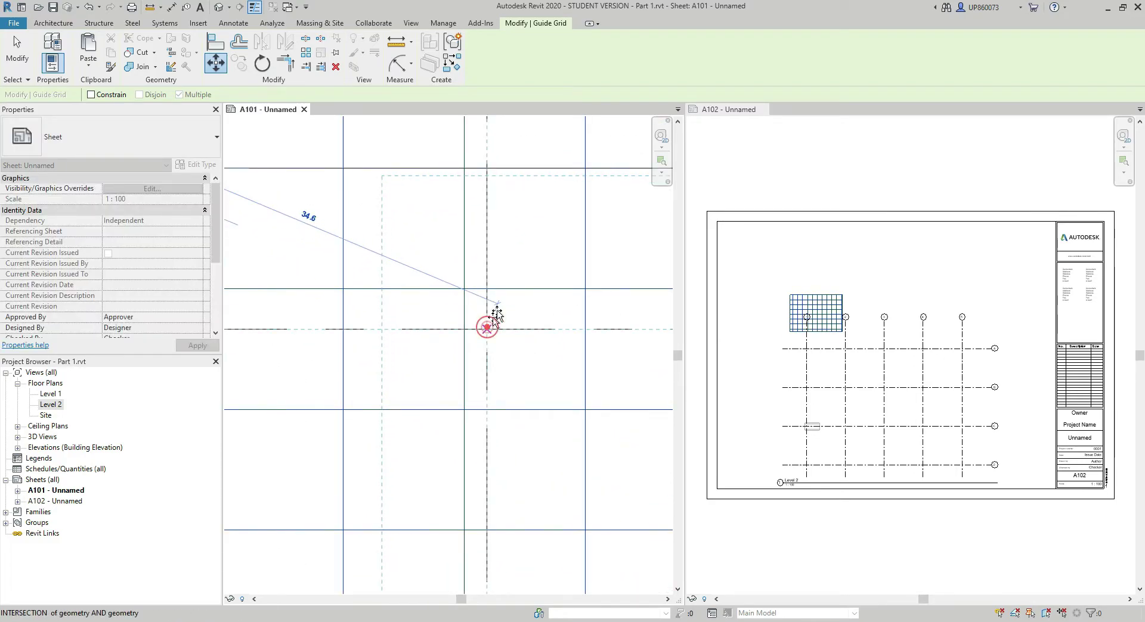
pyautogui.click(488, 329)
pyautogui.press('Escape')
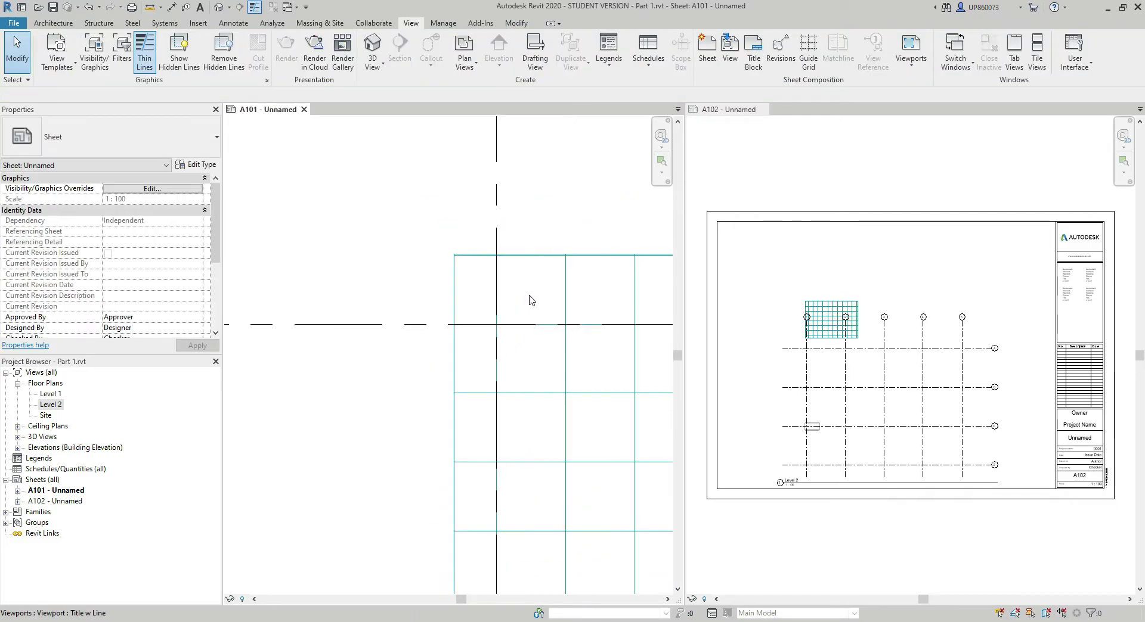
pyautogui.moveTo(526, 335); pyautogui.dragTo(514, 391, button='middle')
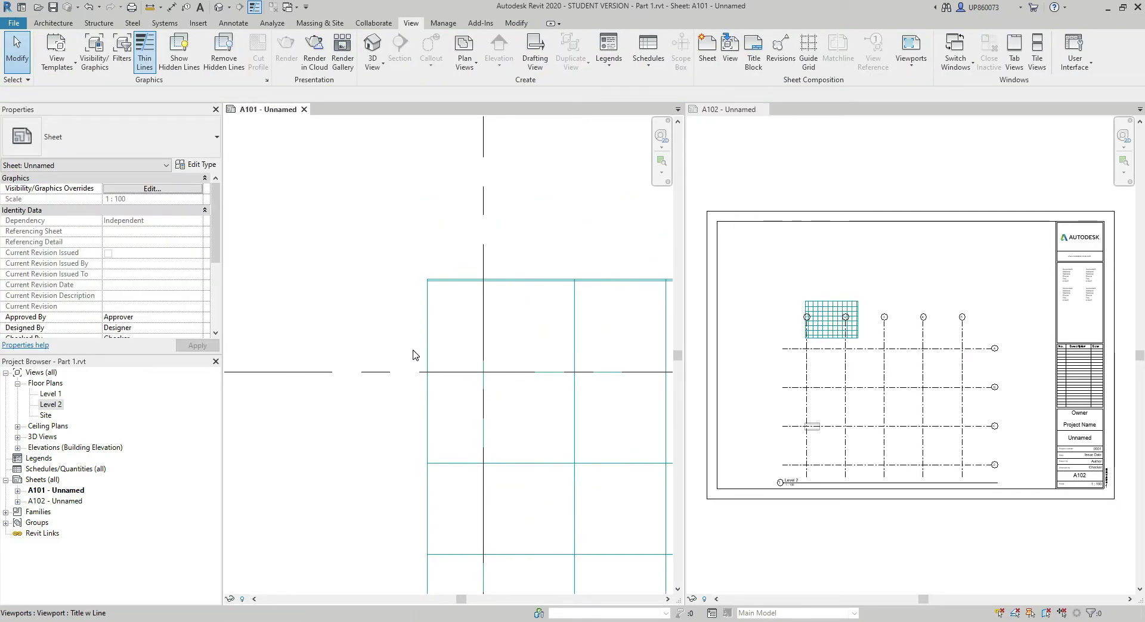
pyautogui.scroll(1, 758, 343)
# Select the A102 plan viewport and start moving it from its grid 1 intersection
pyautogui.scroll(-1, 794, 345)
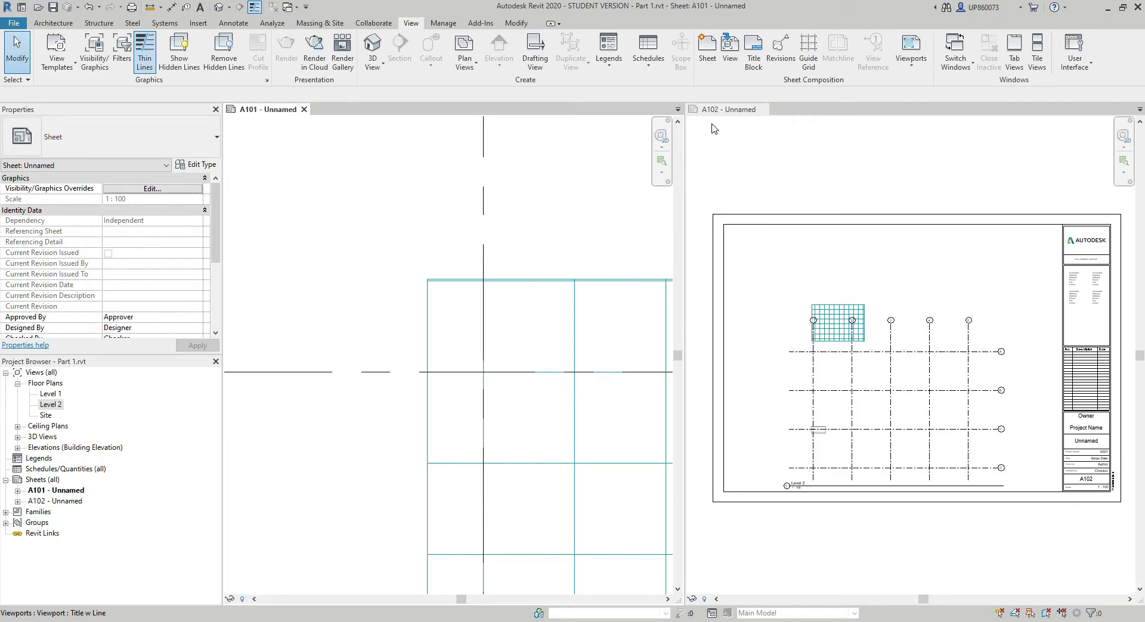
pyautogui.click(920, 314)
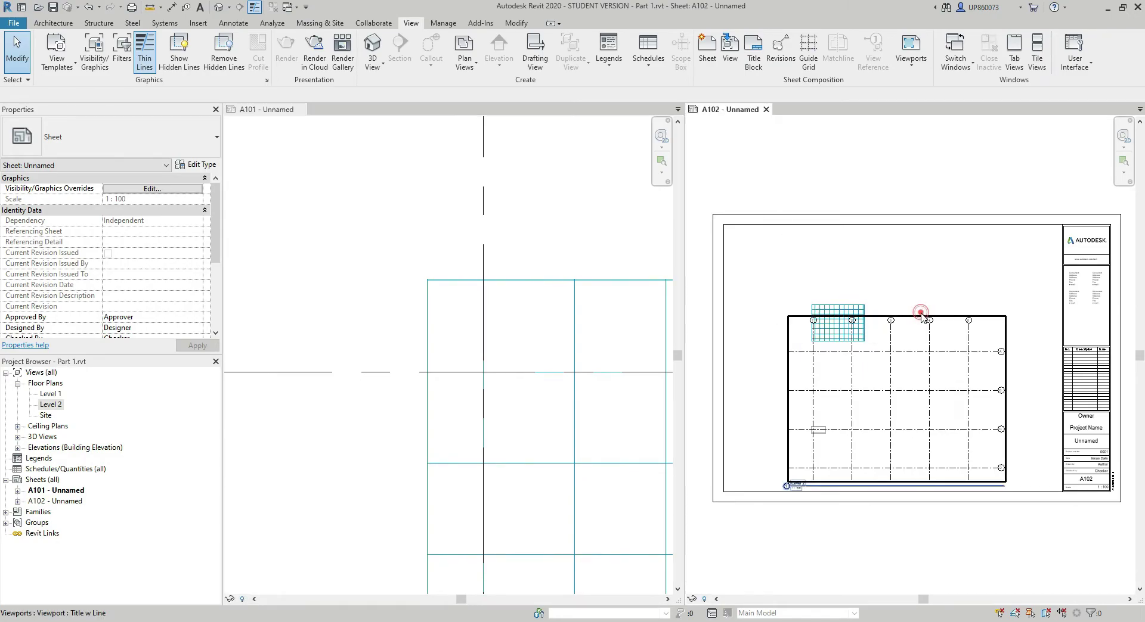
pyautogui.click(927, 310)
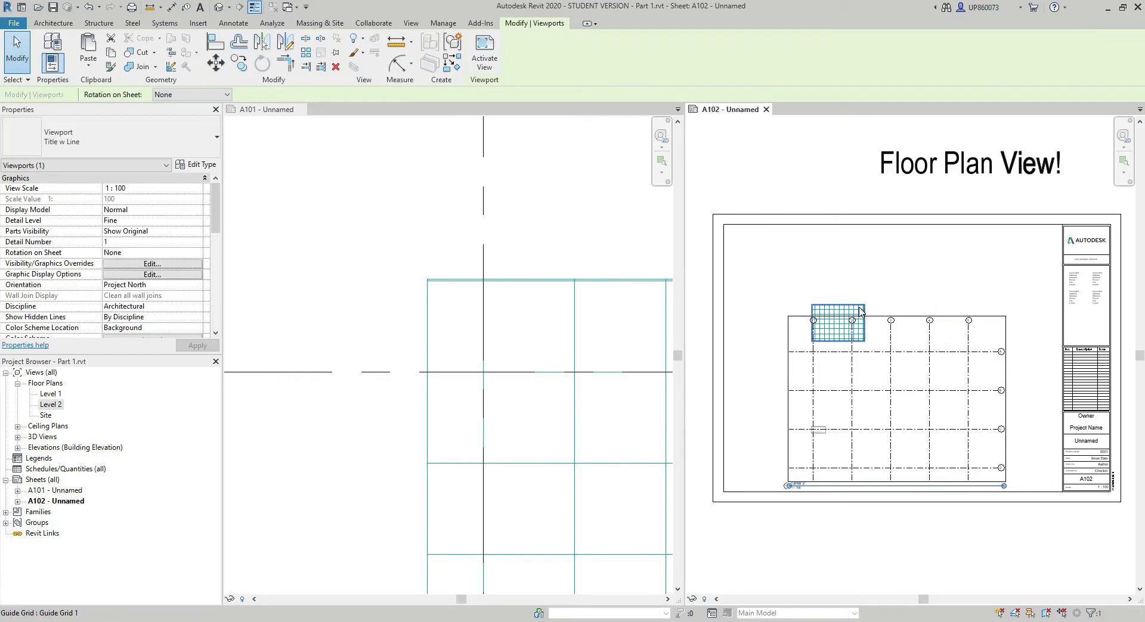
pyautogui.click(938, 320)
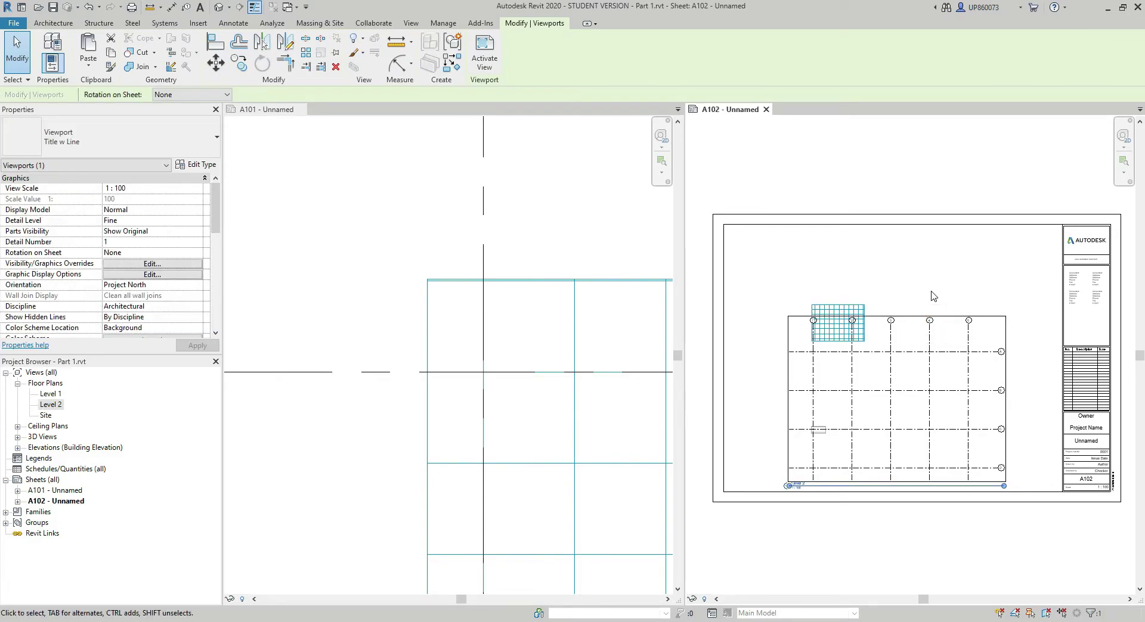
pyautogui.press('m')
pyautogui.press('v')
pyautogui.scroll(10, 817, 336)
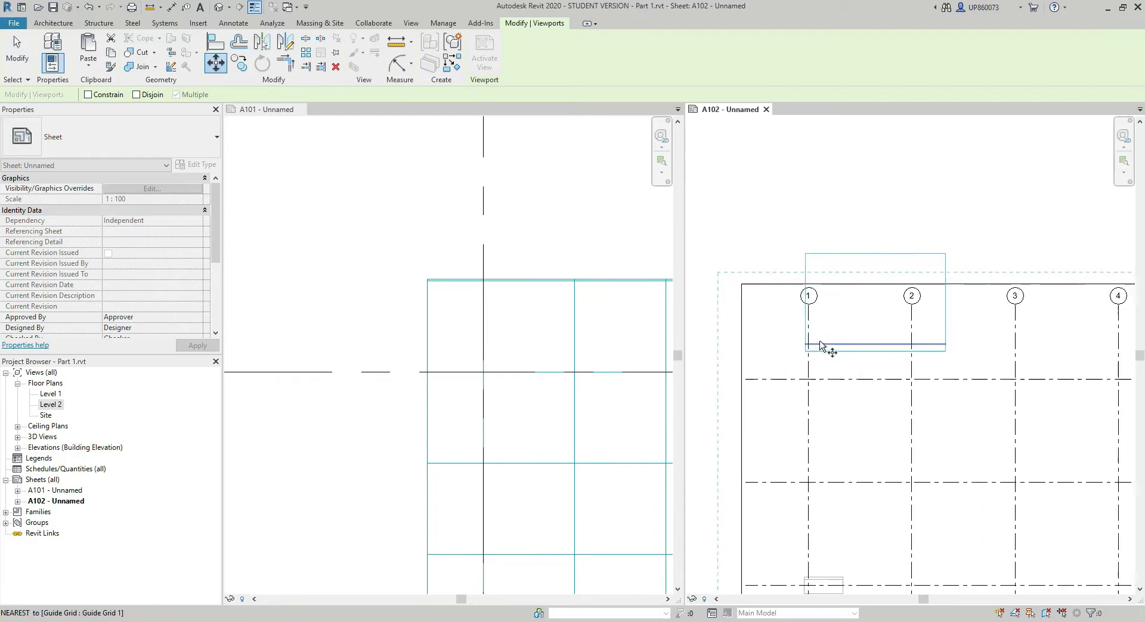
pyautogui.scroll(5, 793, 429)
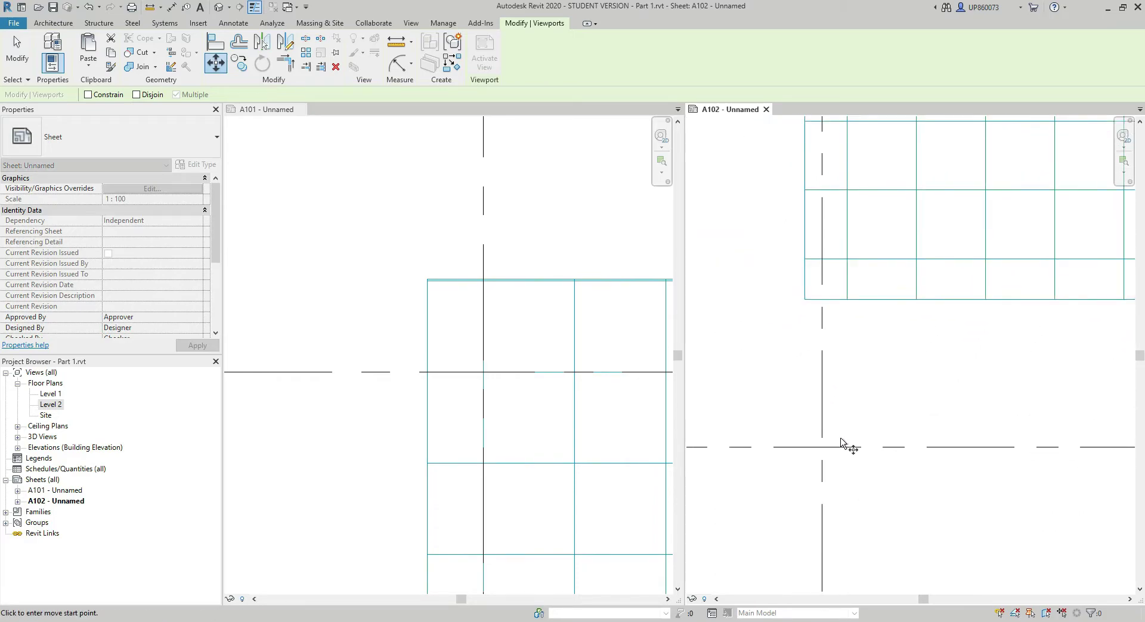
pyautogui.click(821, 448)
# Drop the viewport onto the guide grid intersection, then zoom to fit both sheets
pyautogui.scroll(-4, 818, 447)
pyautogui.scroll(4, 835, 387)
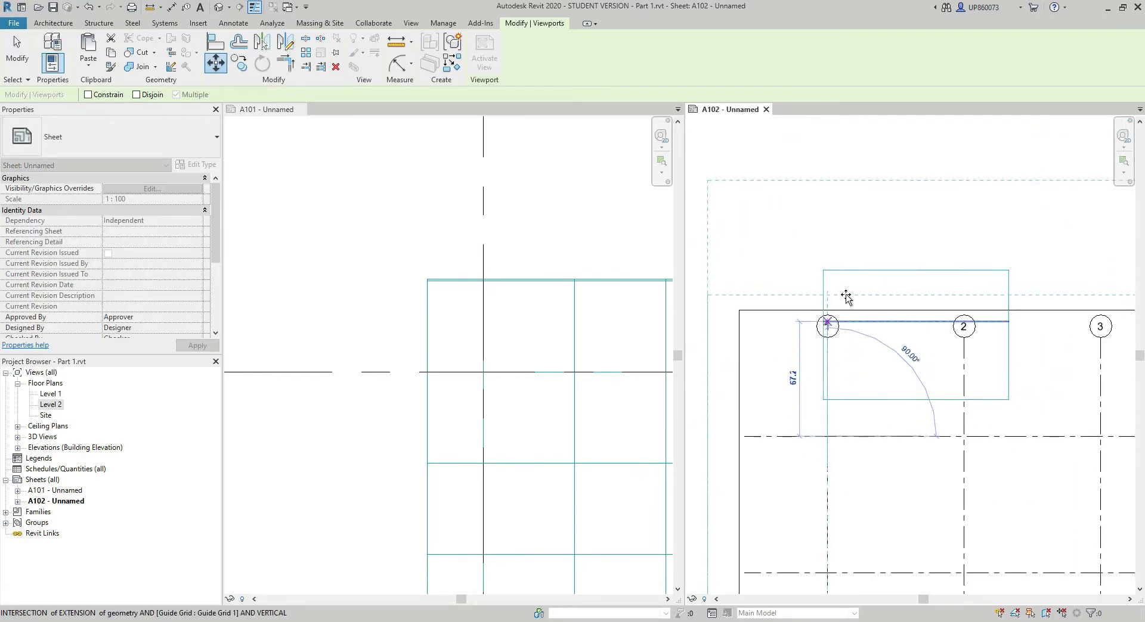
pyautogui.scroll(3, 852, 280)
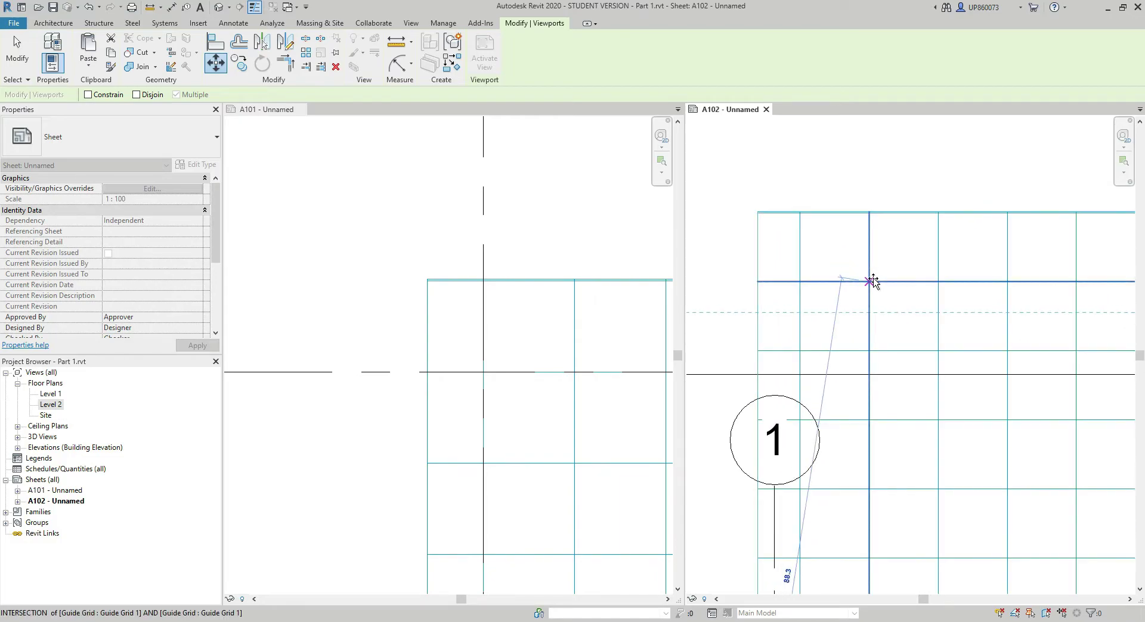
pyautogui.scroll(2, 858, 284)
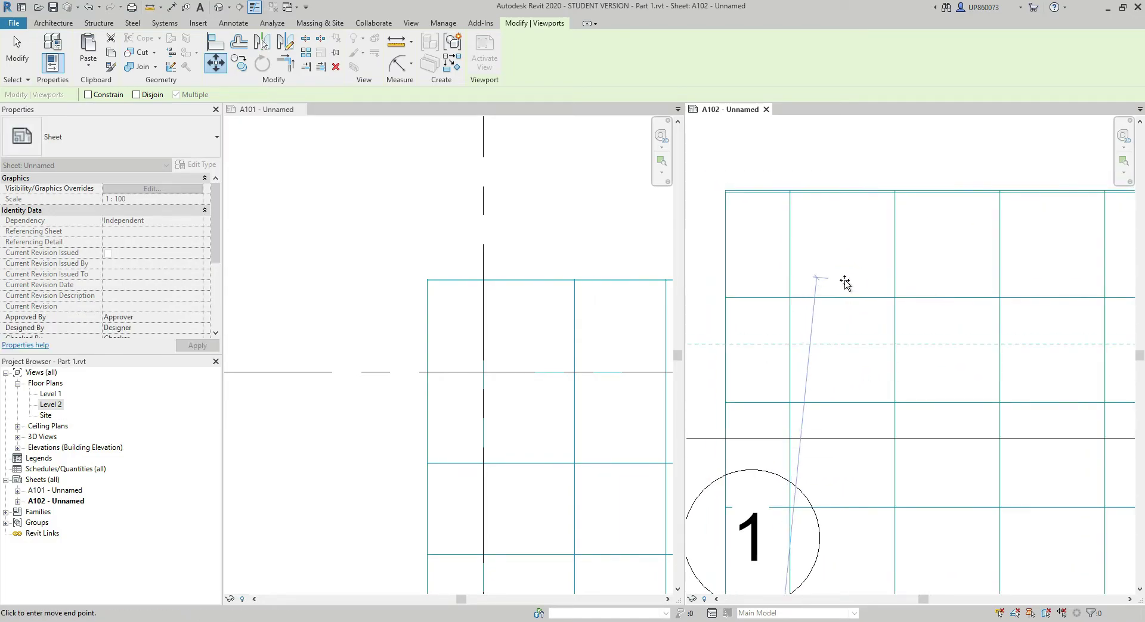
pyautogui.click(791, 300)
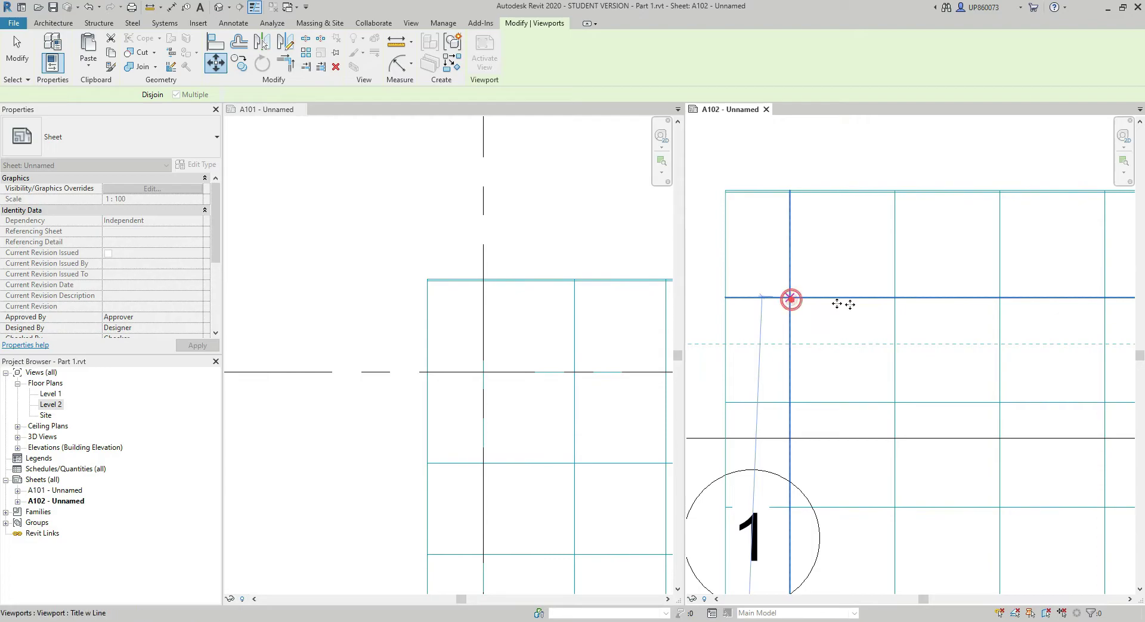
pyautogui.press('Escape')
pyautogui.scroll(-5, 823, 298)
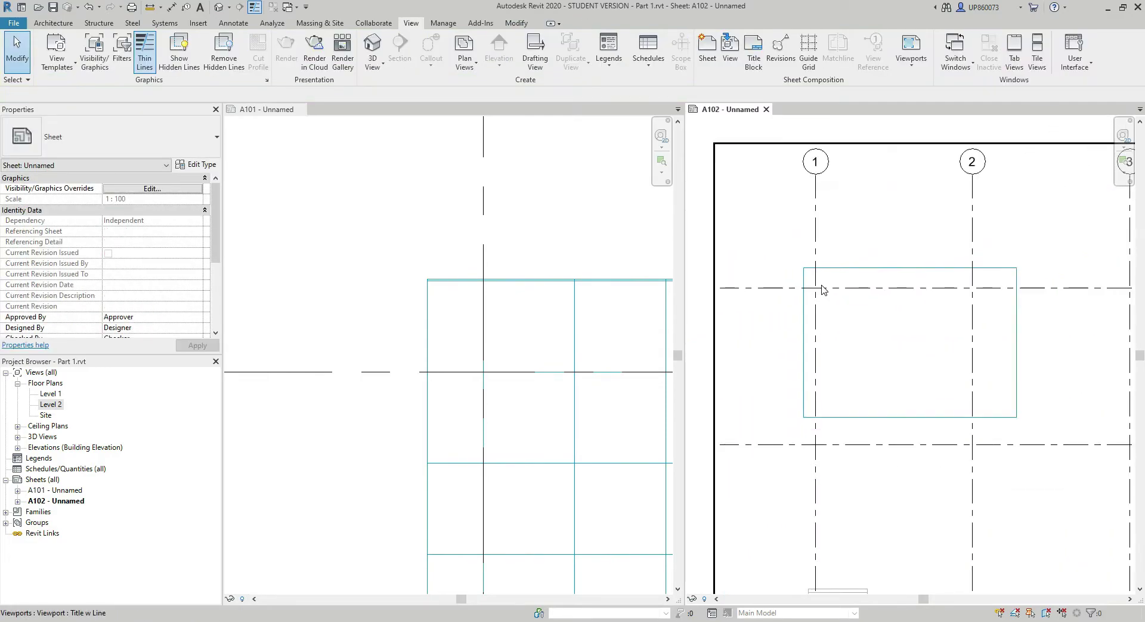
pyautogui.press('z')
pyautogui.press('a')
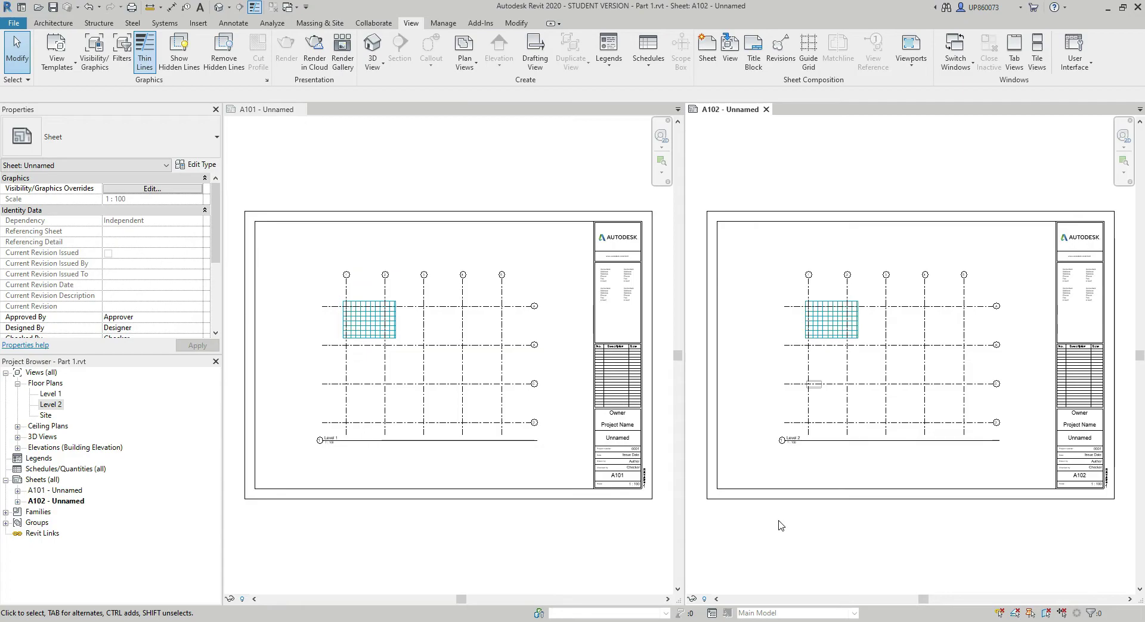
# Draw a detail line on A101 from the title block's top corner to the grid 5/A intersection
pyautogui.click(233, 23)
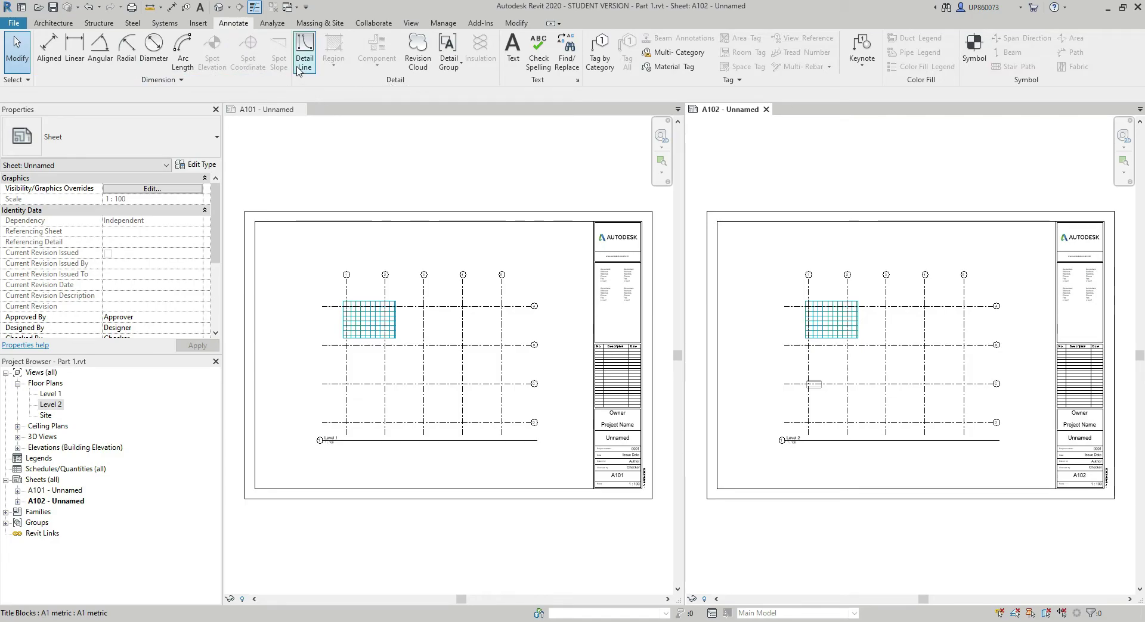
pyautogui.click(304, 51)
pyautogui.scroll(2, 531, 235)
pyautogui.scroll(2, 614, 219)
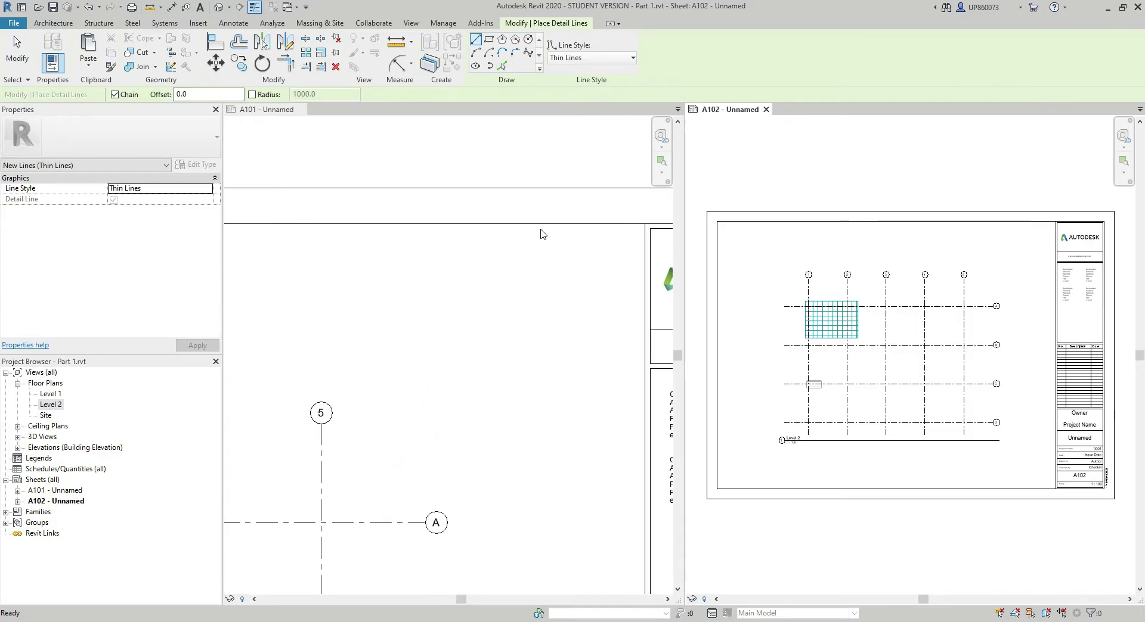
pyautogui.click(602, 250)
pyautogui.scroll(3, 567, 268)
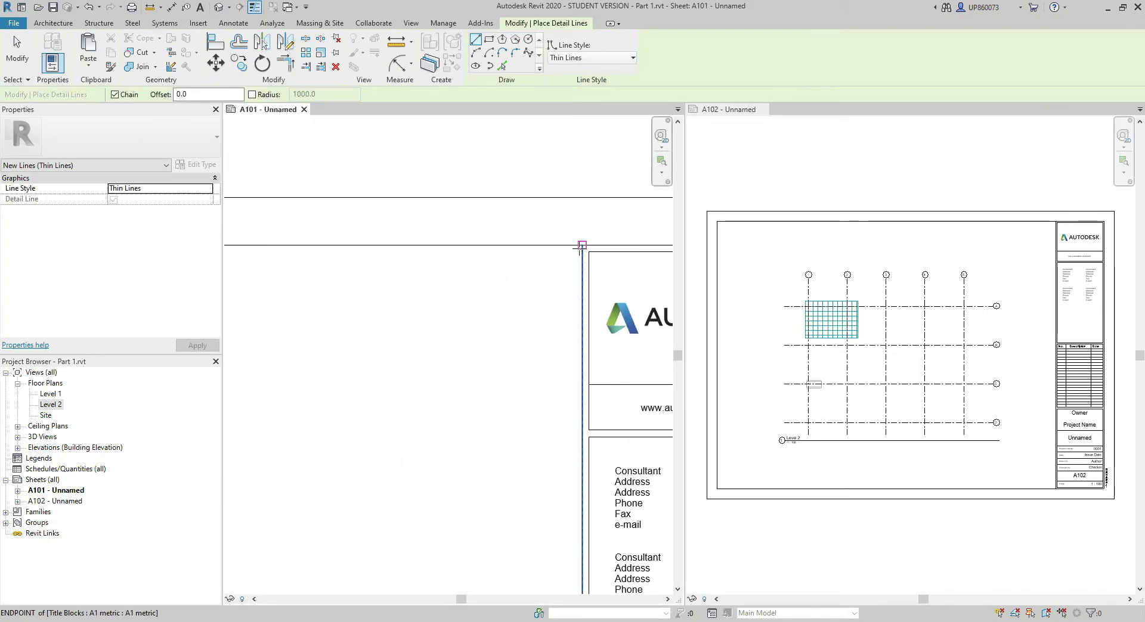
pyautogui.click(580, 252)
pyautogui.scroll(-5, 583, 244)
pyautogui.scroll(5, 470, 355)
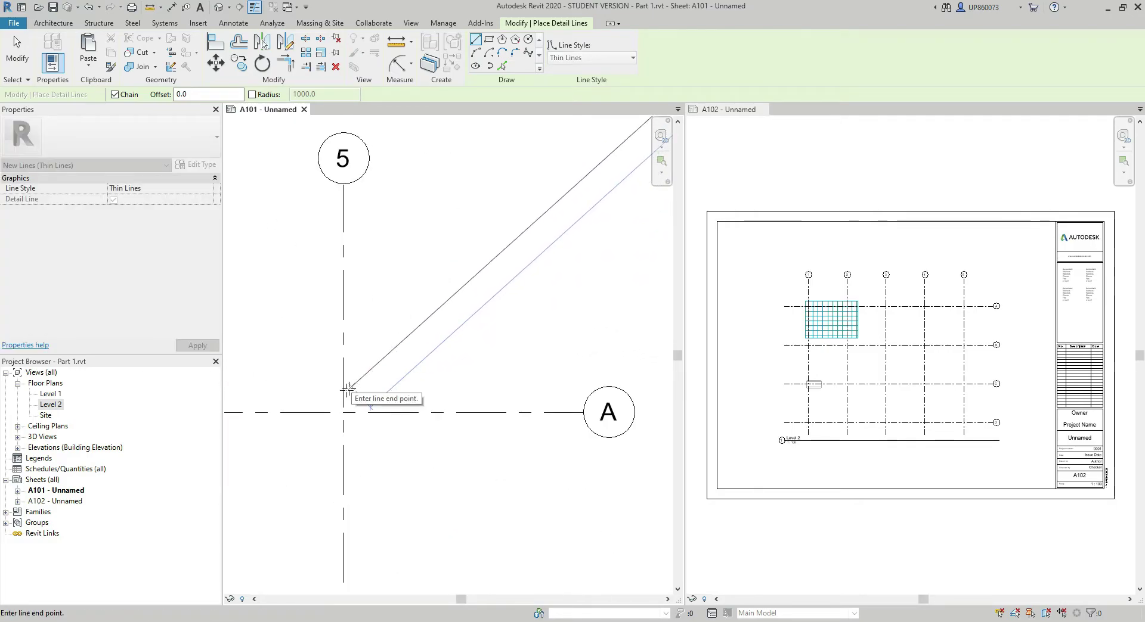
pyautogui.click(343, 412)
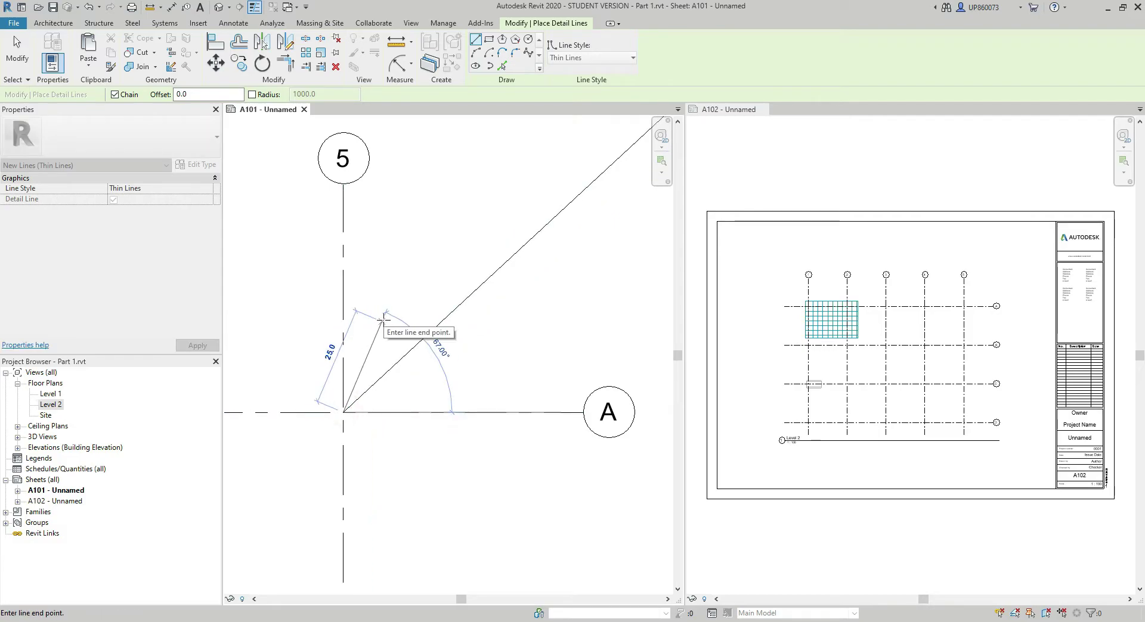
pyautogui.press('Escape')
pyautogui.press('Escape')
pyautogui.scroll(-3, 507, 329)
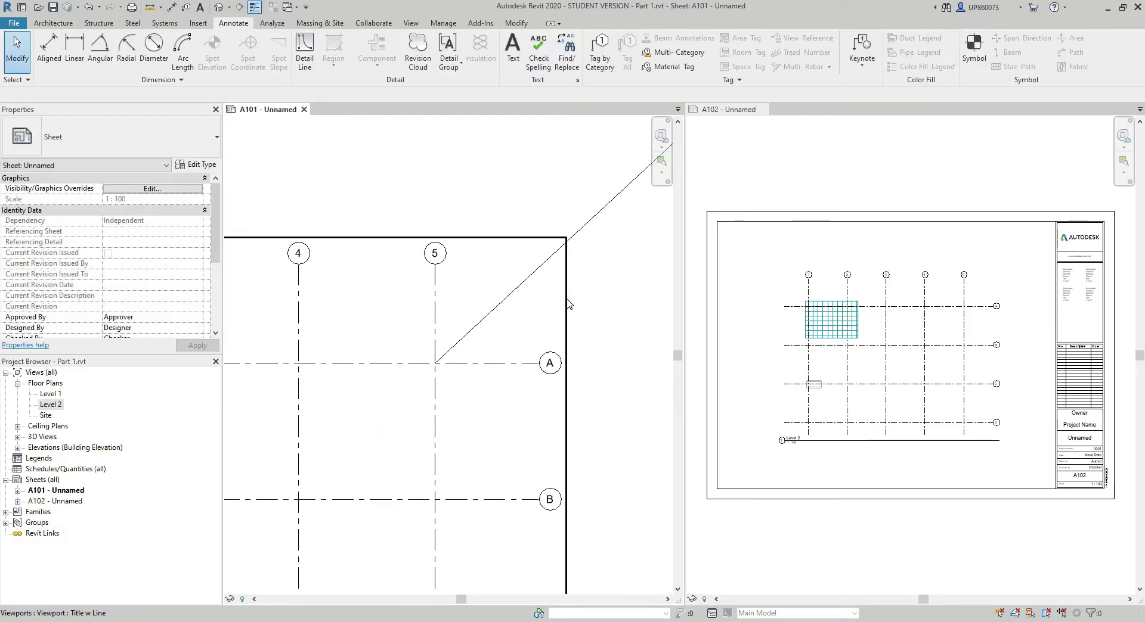
pyautogui.click(573, 246)
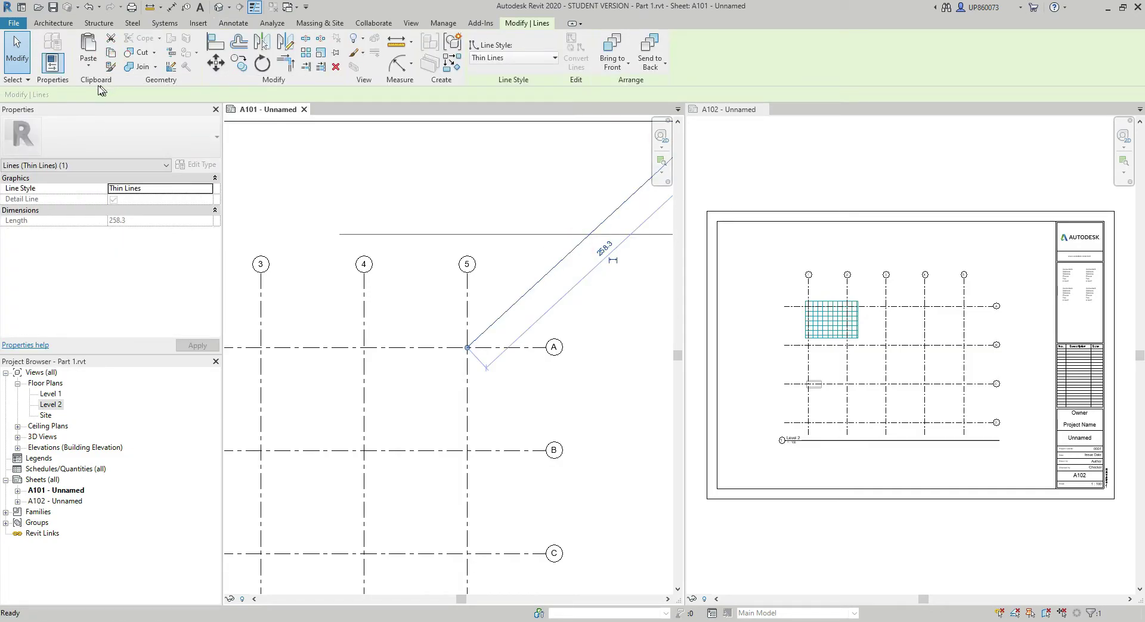
# Copy the diagonal detail line and paste it onto sheet A102, aligned to the current view
pyautogui.click(77, 69)
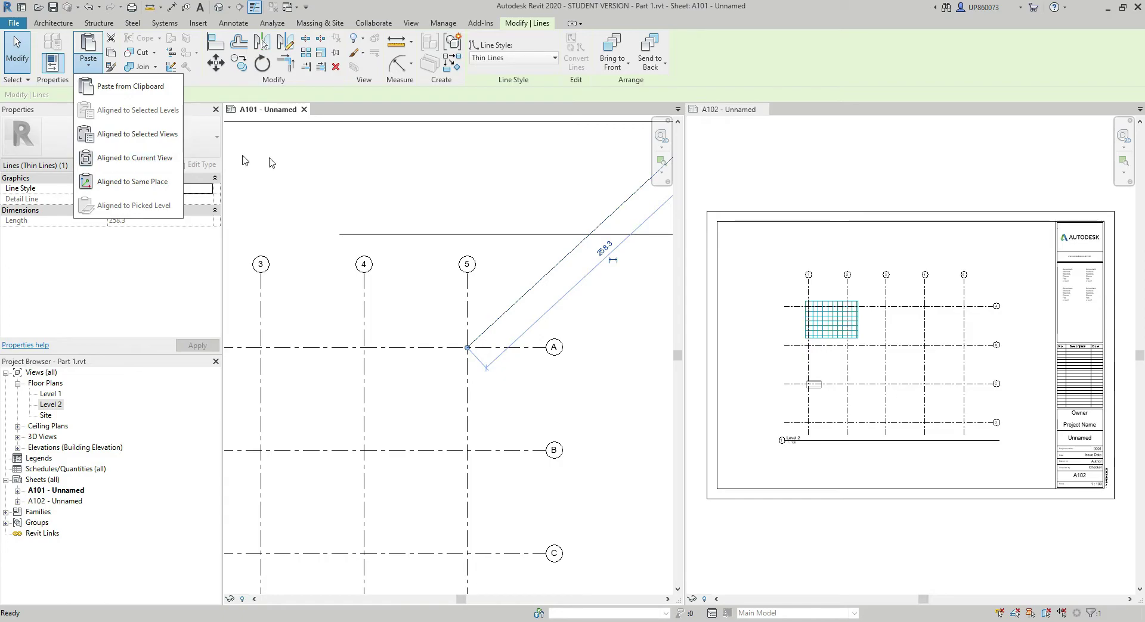
pyautogui.press('Escape')
pyautogui.press('Escape')
pyautogui.click(817, 208)
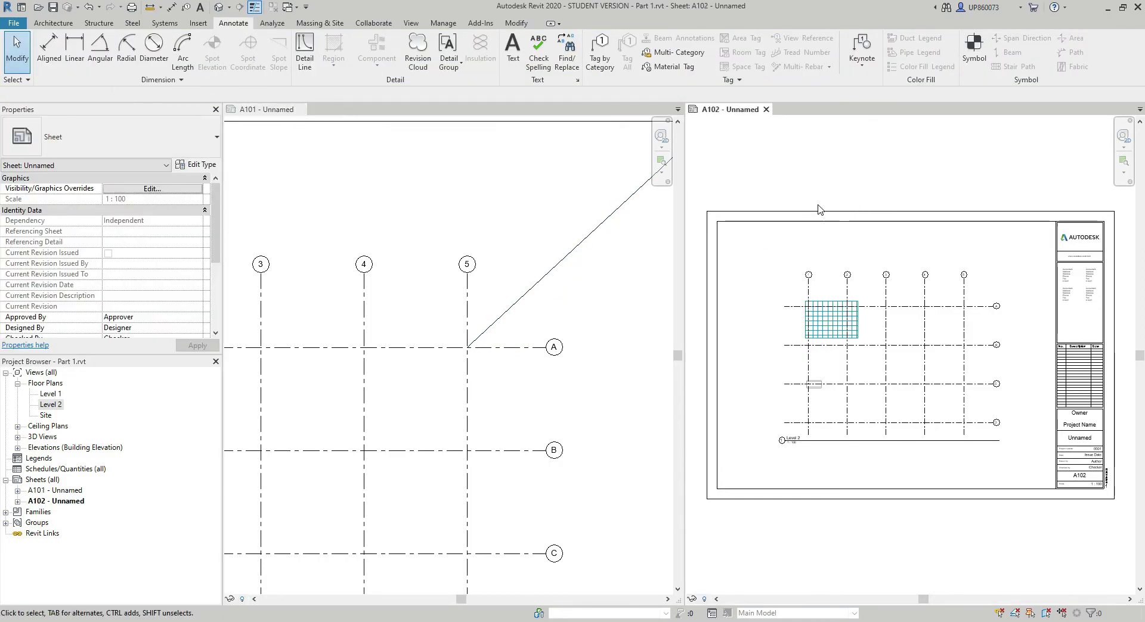
pyautogui.click(517, 23)
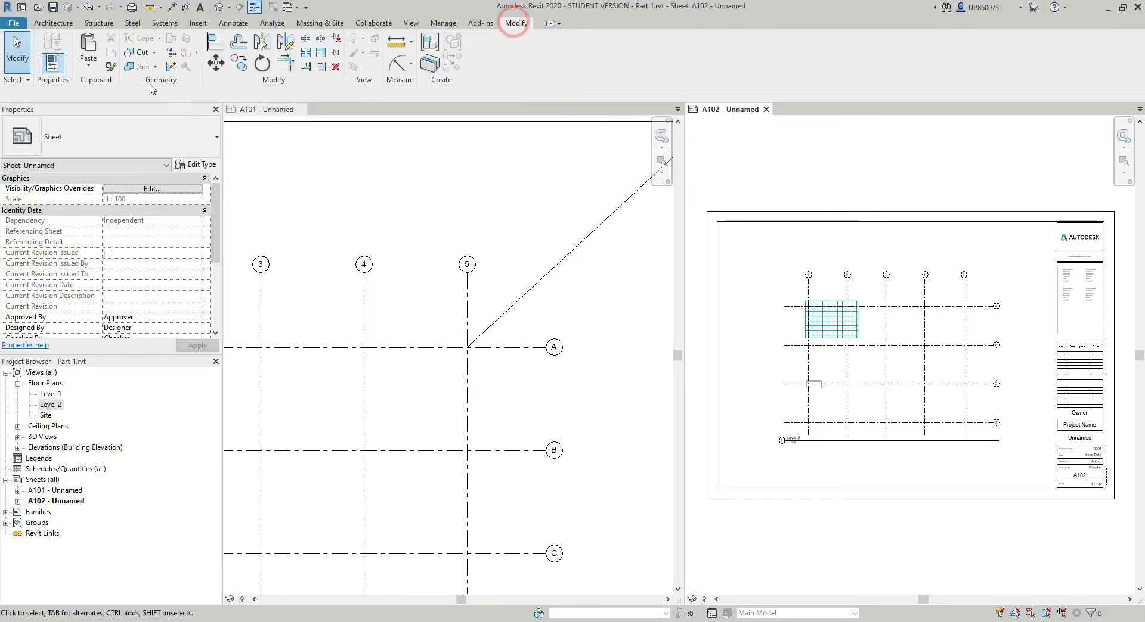
pyautogui.click(89, 66)
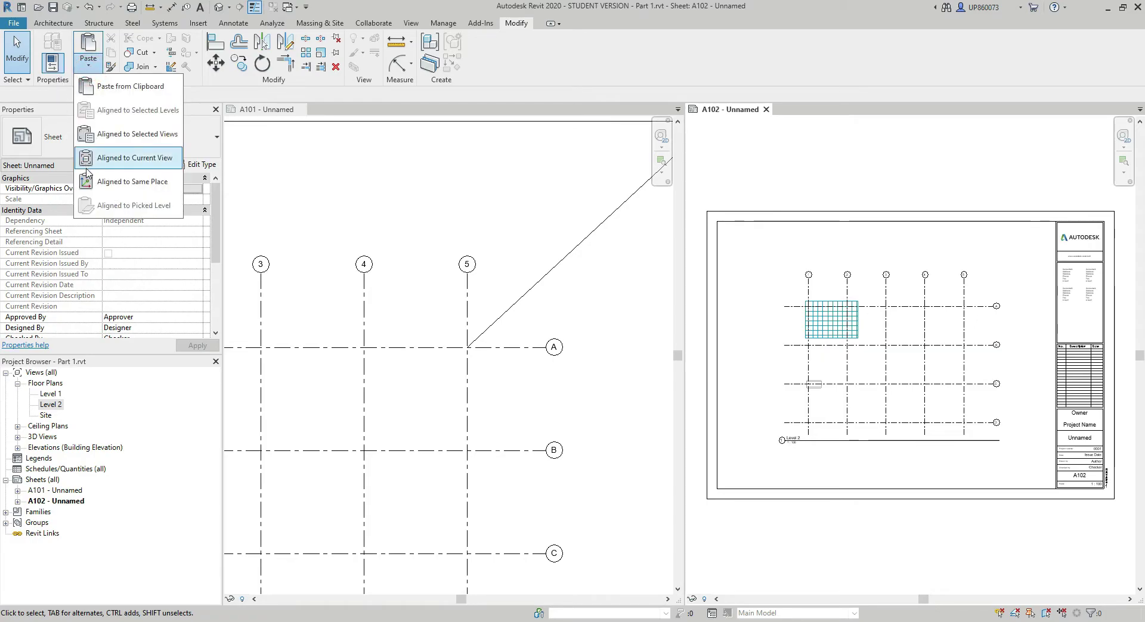
pyautogui.click(131, 159)
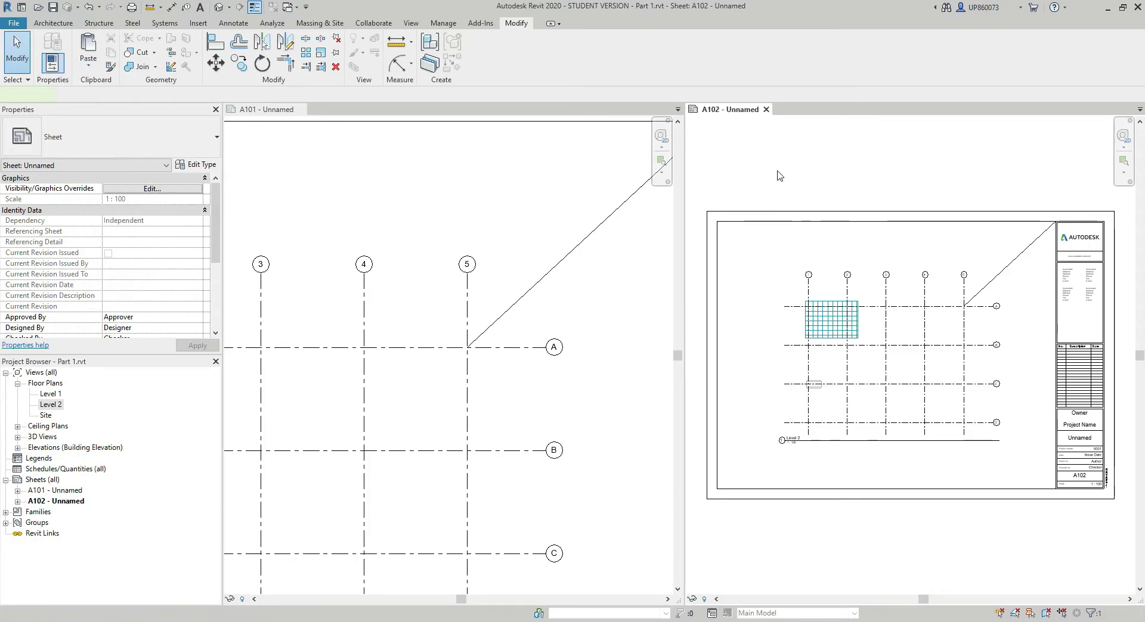
# Drag the A102 plan viewport down and to the left
pyautogui.scroll(1, 916, 275)
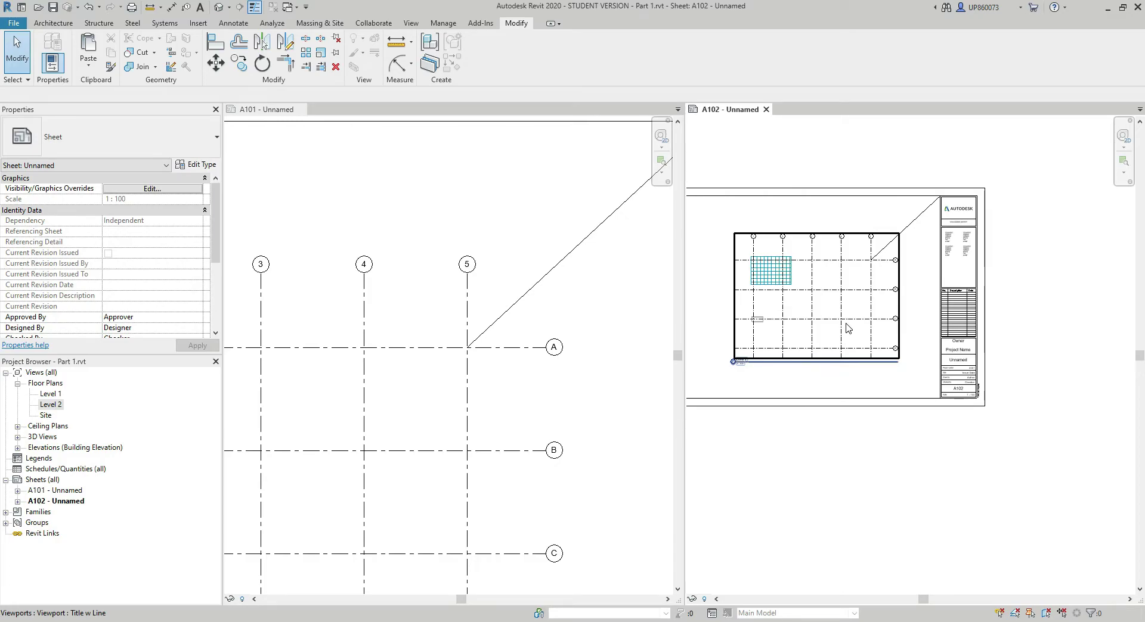
pyautogui.scroll(1, 882, 298)
pyautogui.click(843, 322)
pyautogui.moveTo(857, 338); pyautogui.dragTo(811, 438)
pyautogui.click(897, 333)
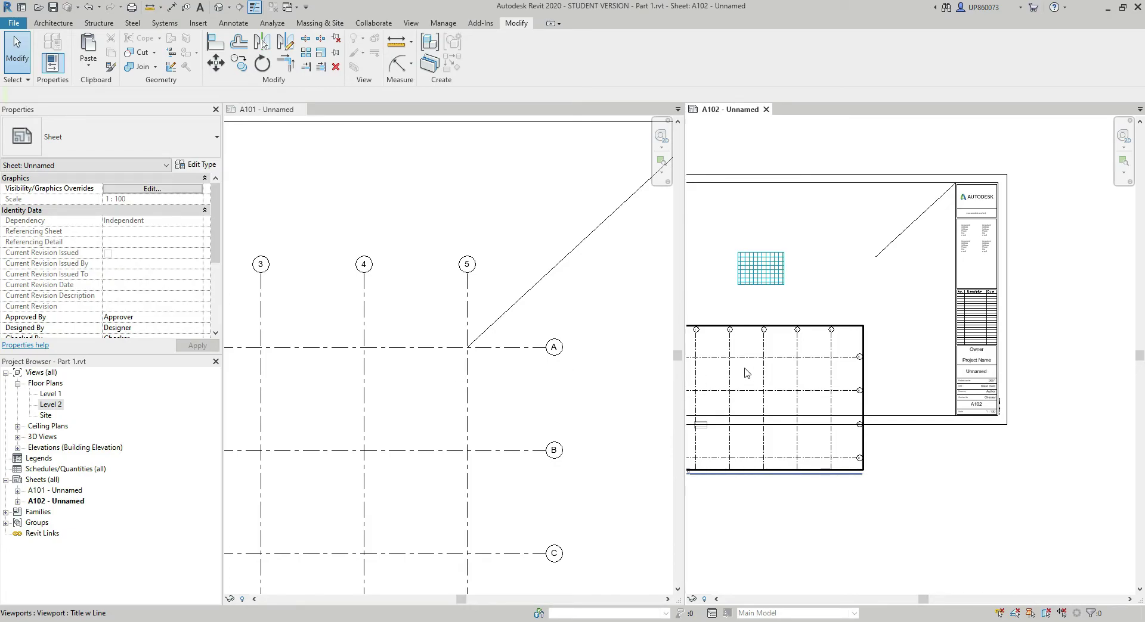
# Move the A102 viewport so its grid 5/A intersection lands on the pasted line's endpoint
pyautogui.click(850, 352)
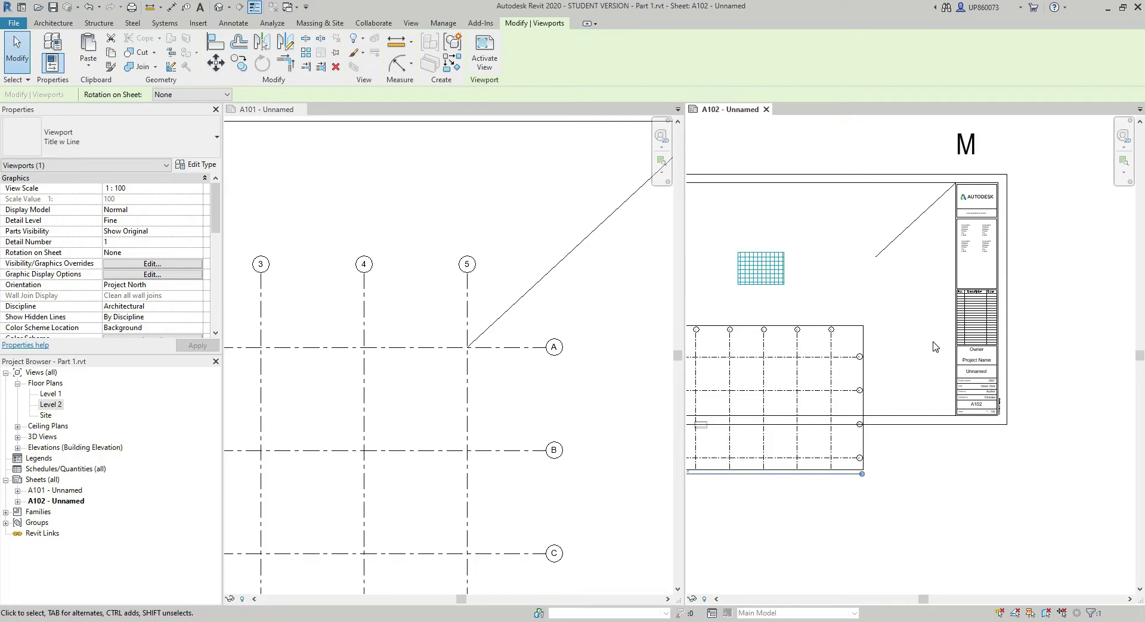
pyautogui.press('v')
pyautogui.scroll(2, 878, 343)
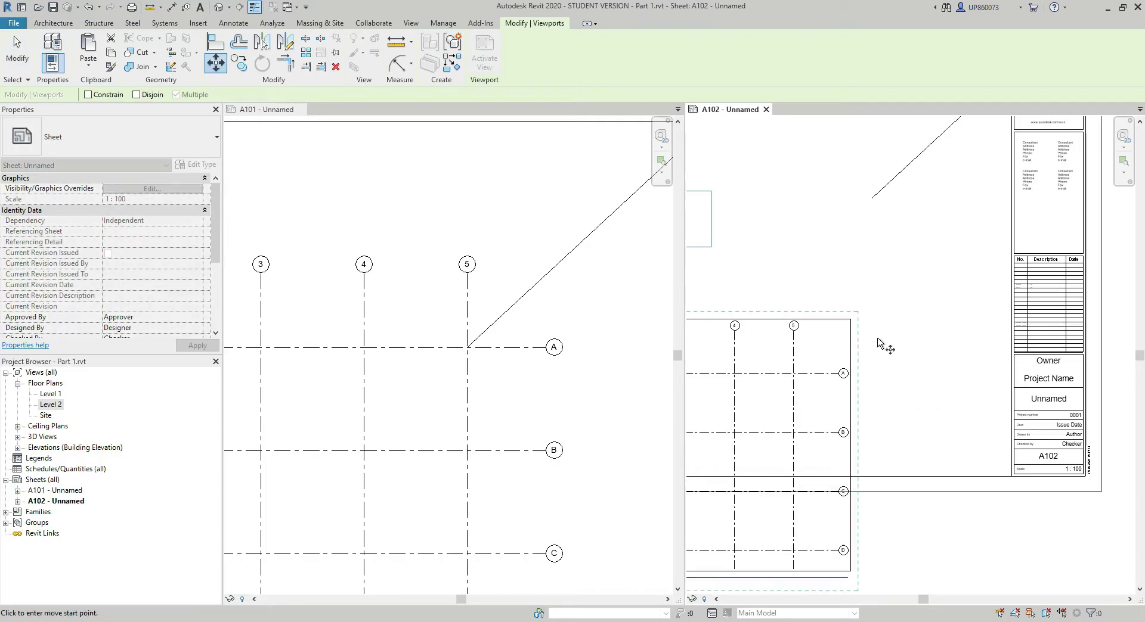
pyautogui.scroll(4, 877, 343)
pyautogui.moveTo(764, 381); pyautogui.dragTo(839, 375, button='middle')
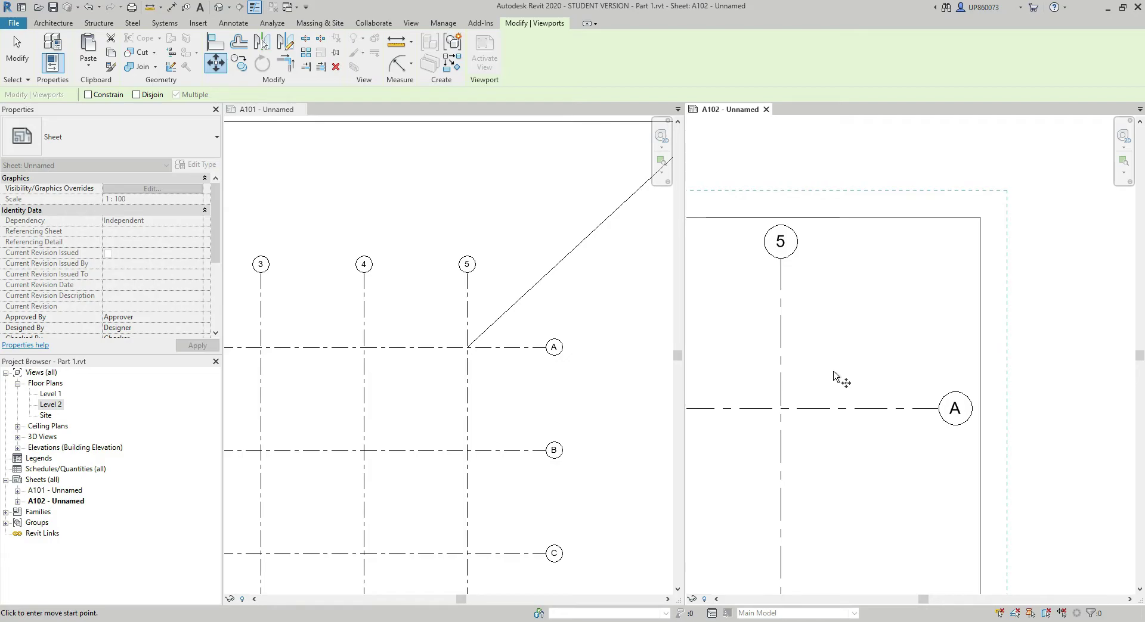
pyautogui.click(781, 409)
pyautogui.scroll(-2, 784, 406)
pyautogui.scroll(-3, 793, 435)
pyautogui.scroll(8, 822, 416)
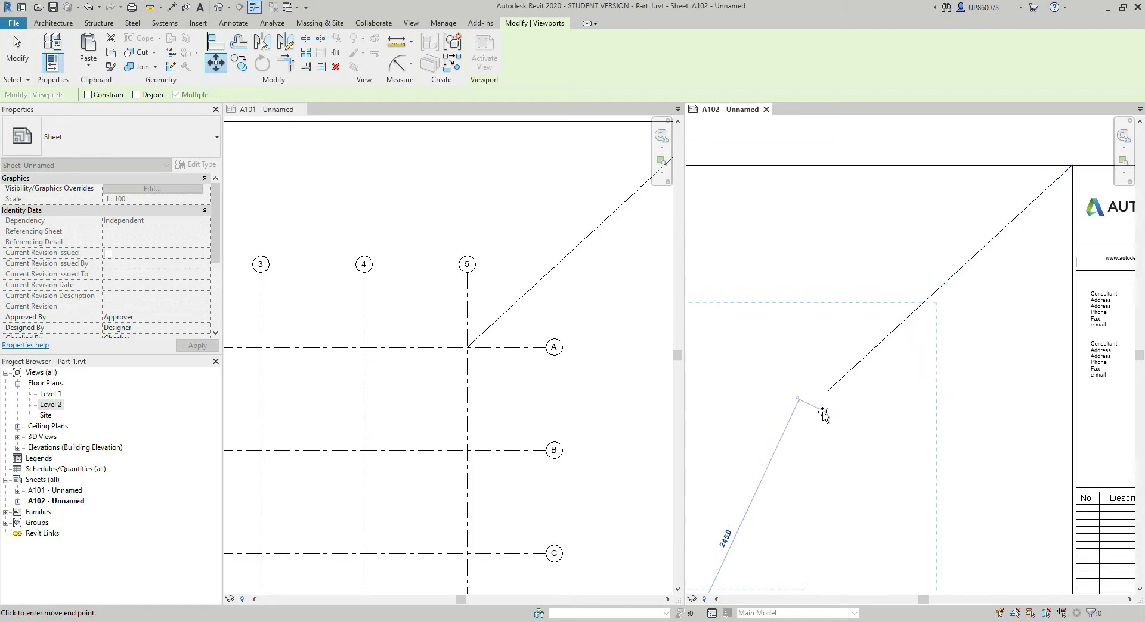
pyautogui.click(833, 366)
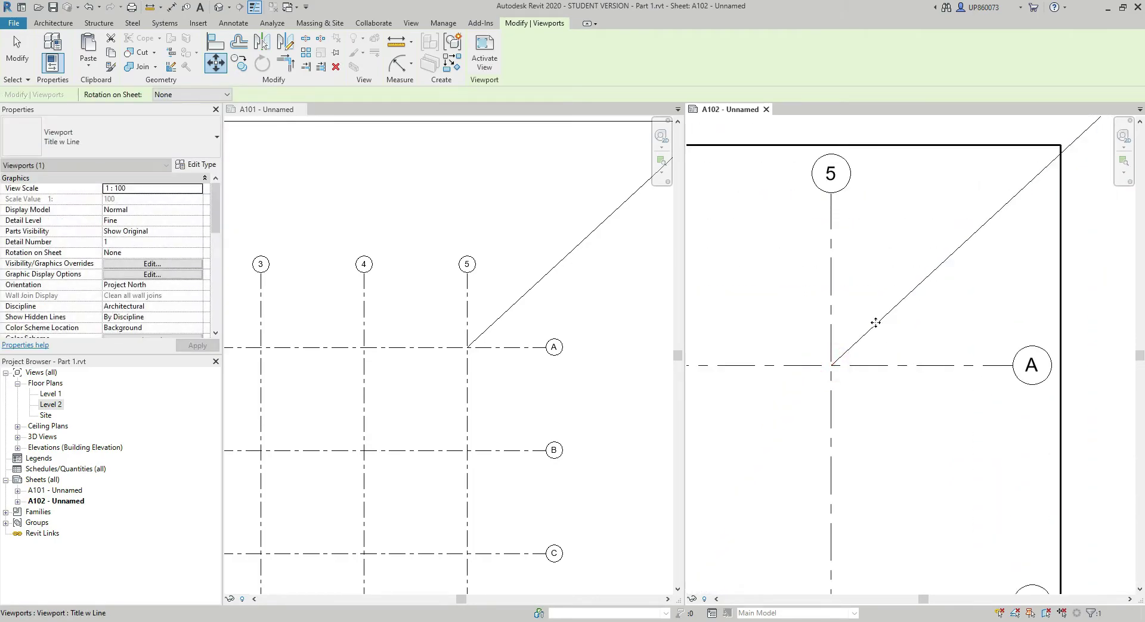
pyautogui.scroll(-4, 876, 325)
pyautogui.click(928, 350)
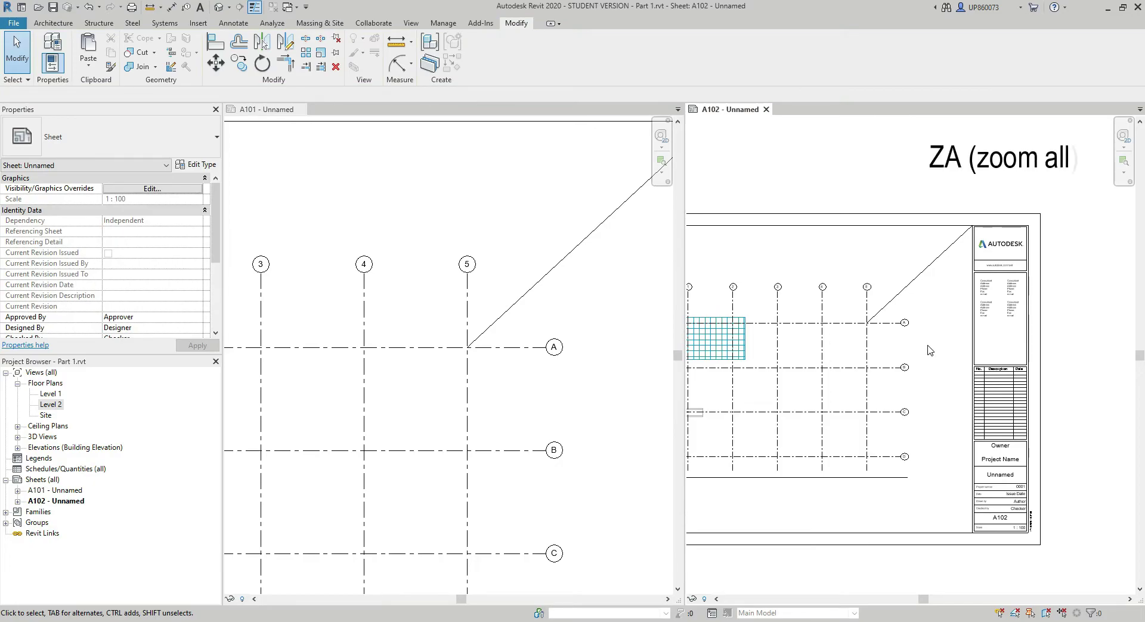
pyautogui.press('z')
pyautogui.press('a')
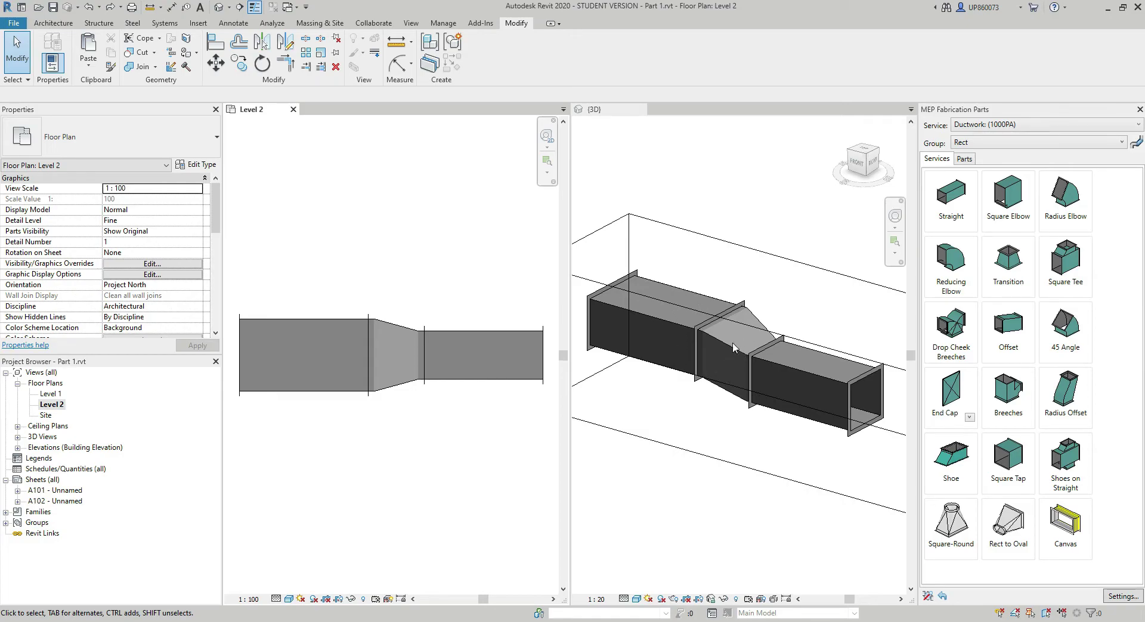
pyautogui.scroll(-2, 394, 407)
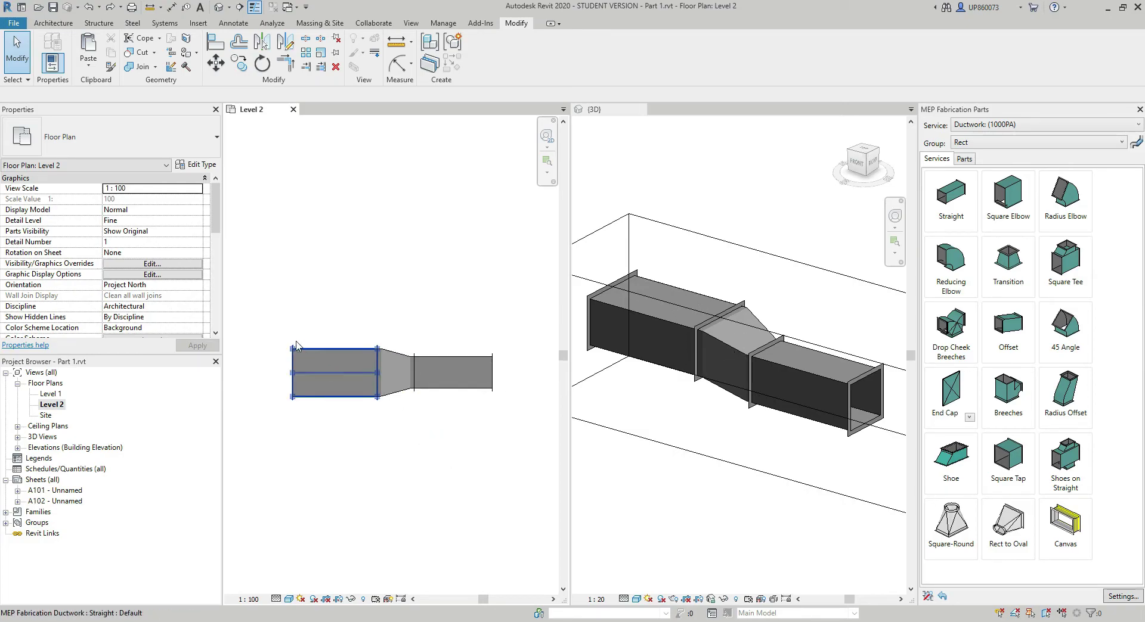
pyautogui.moveTo(254, 314); pyautogui.dragTo(513, 439)
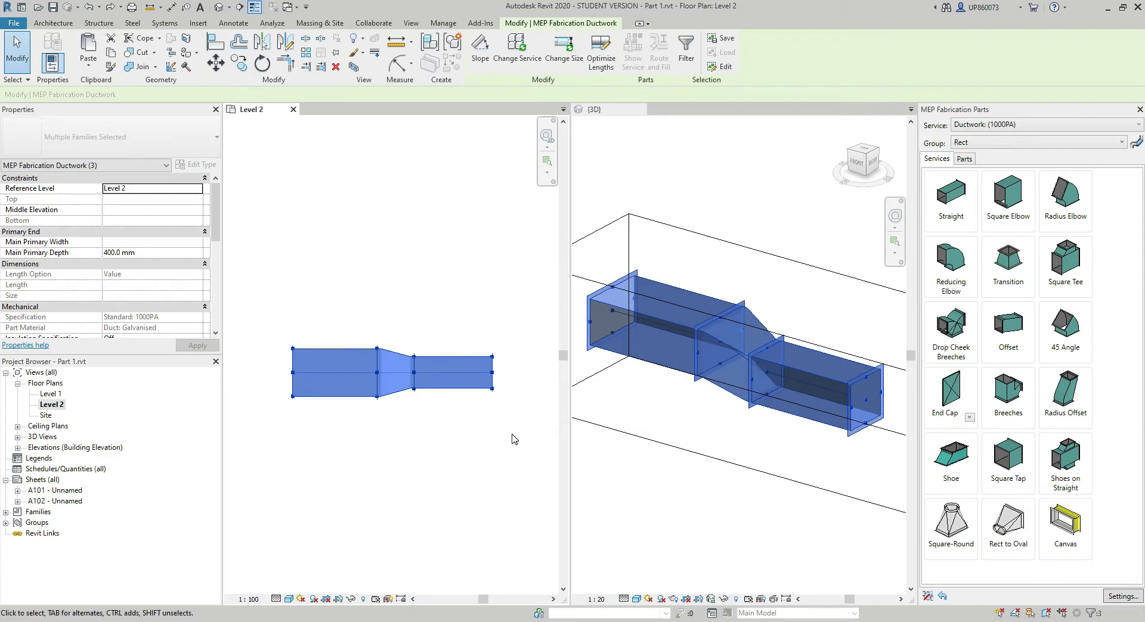
pyautogui.press('d')
pyautogui.press('m')
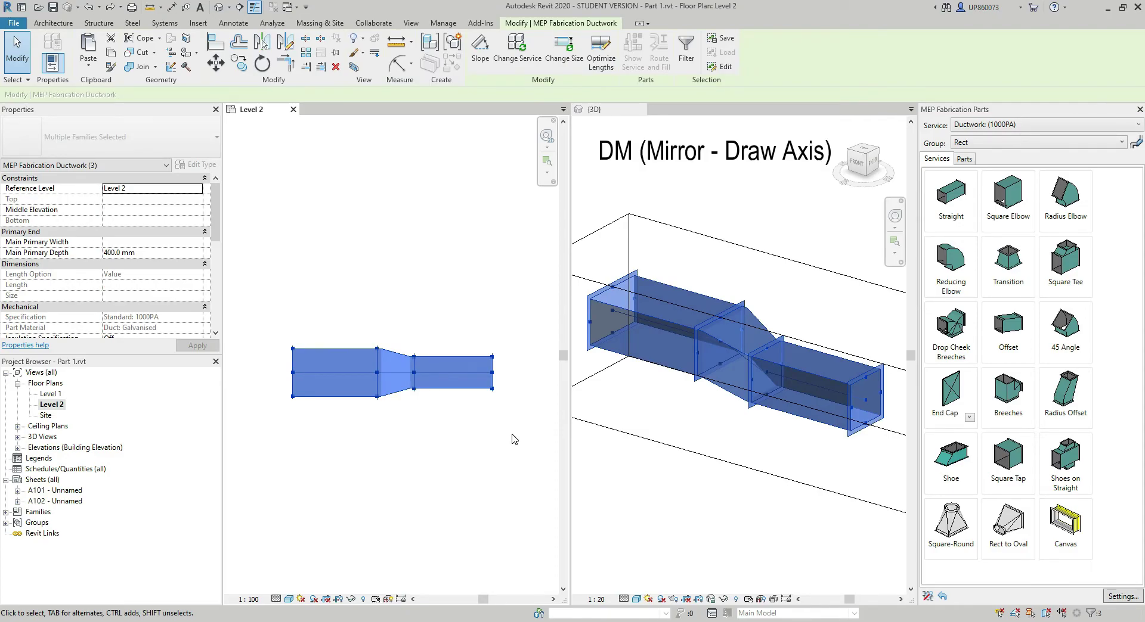
pyautogui.click(513, 439)
pyautogui.click(512, 435)
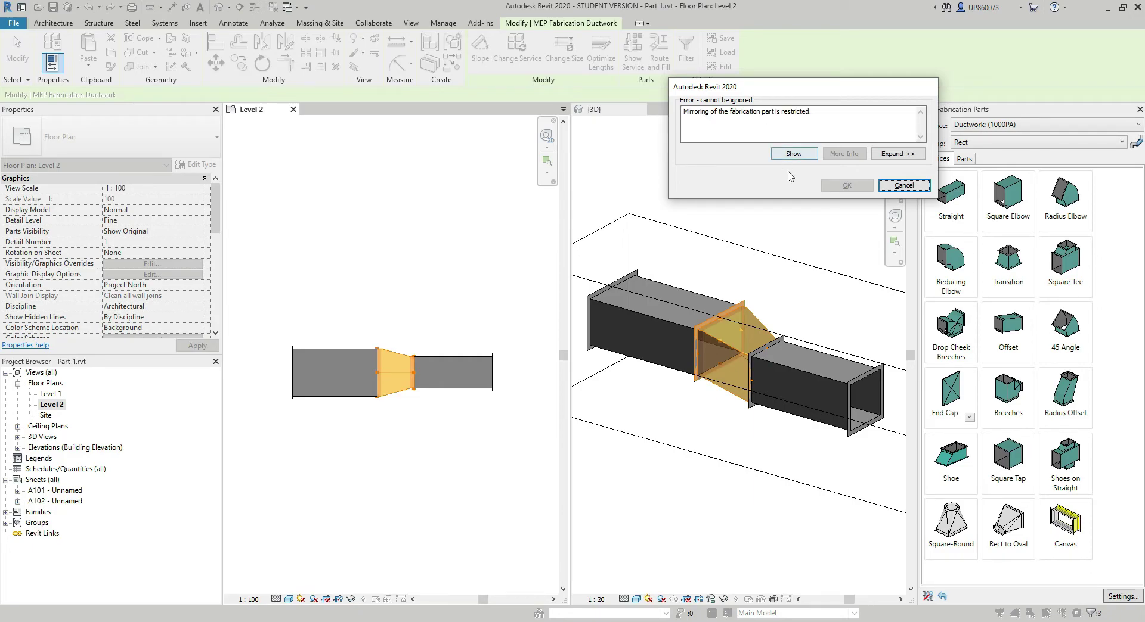
pyautogui.click(903, 185)
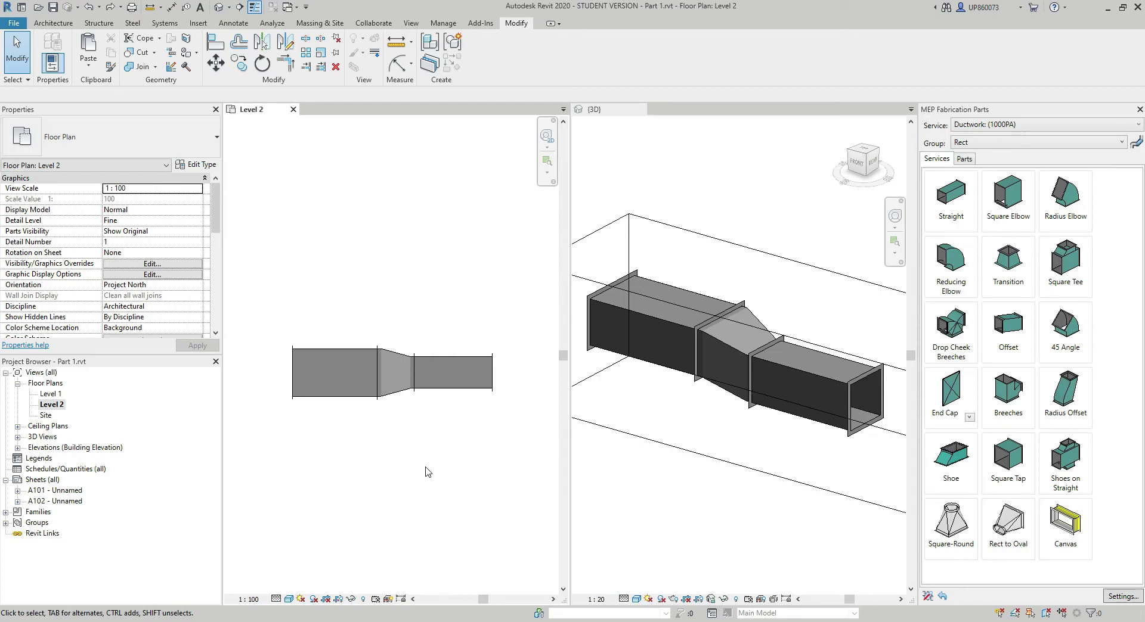
pyautogui.moveTo(246, 314); pyautogui.dragTo(511, 442)
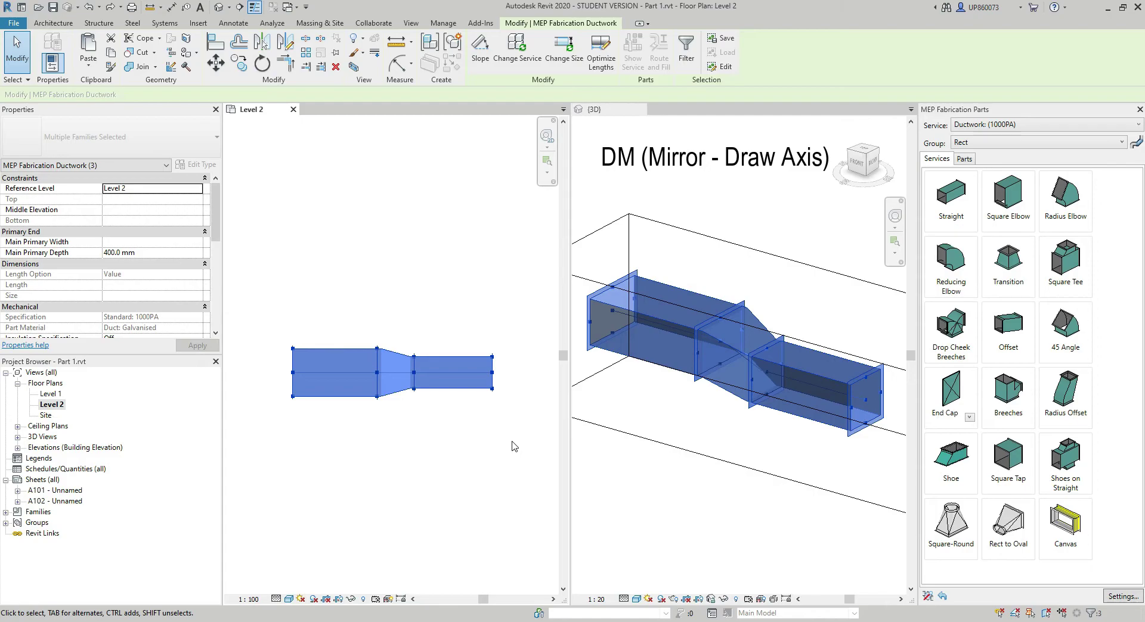
pyautogui.press('d')
pyautogui.press('m')
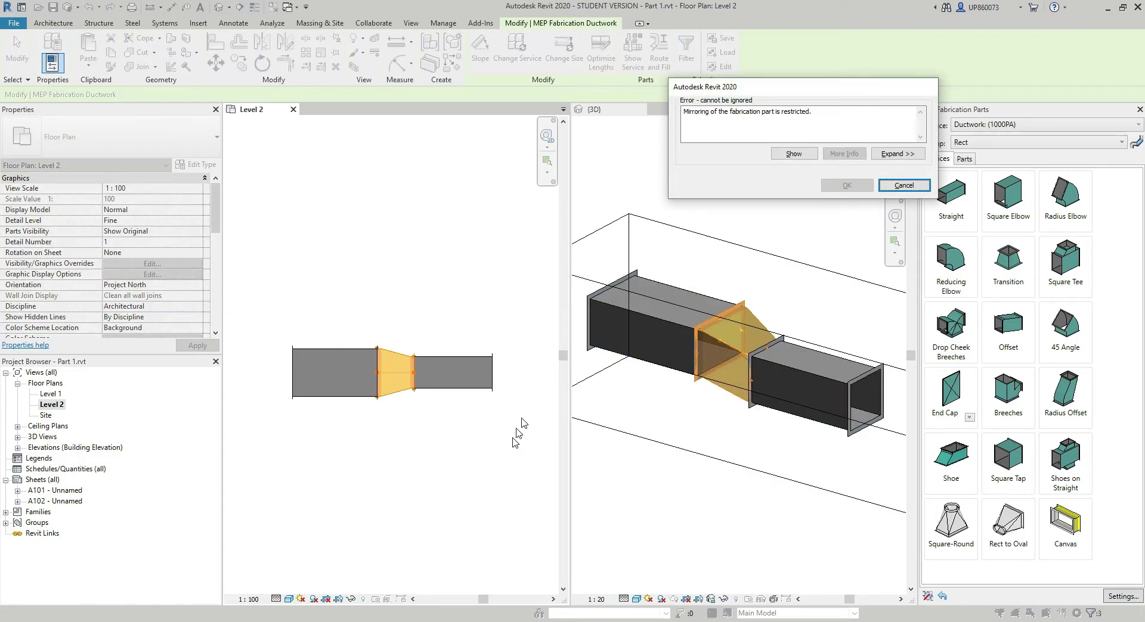
pyautogui.click(897, 154)
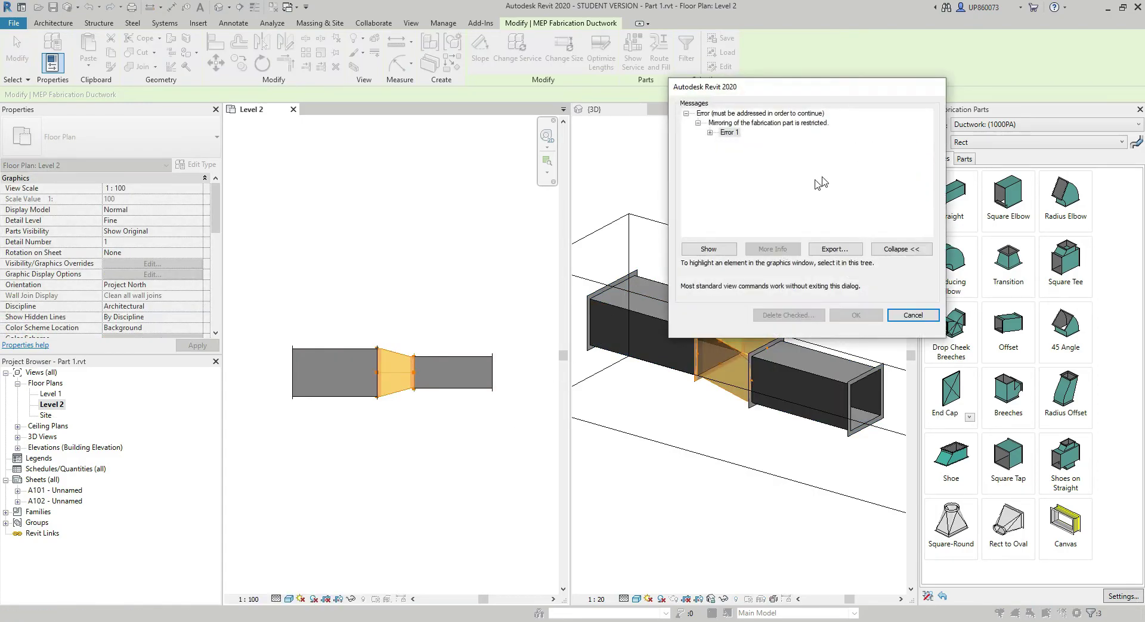
pyautogui.click(710, 134)
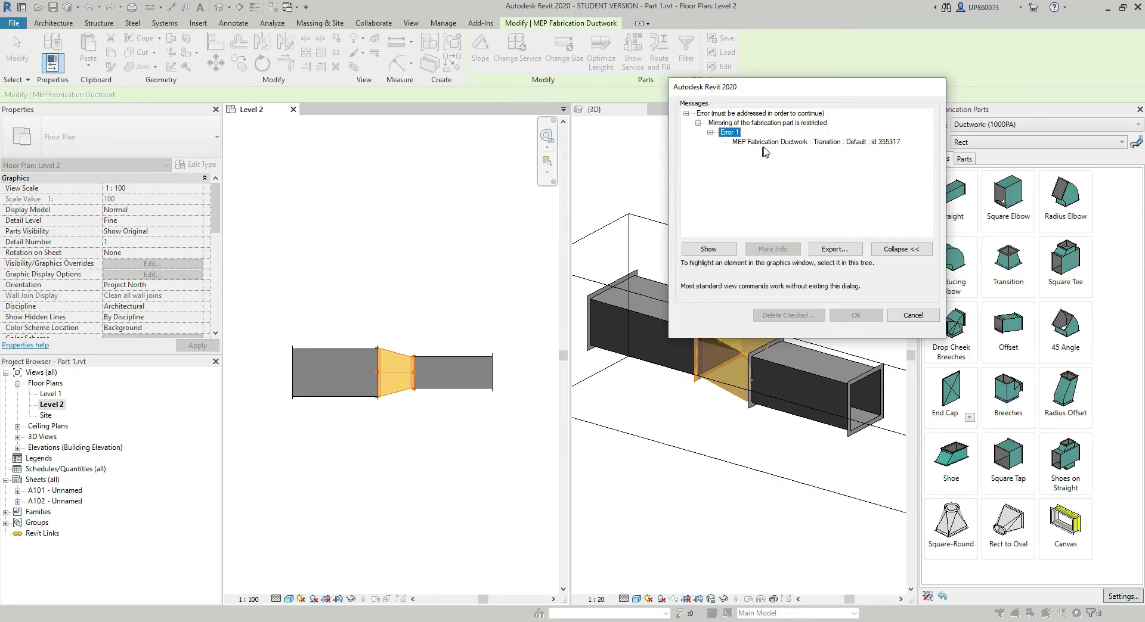
pyautogui.click(905, 316)
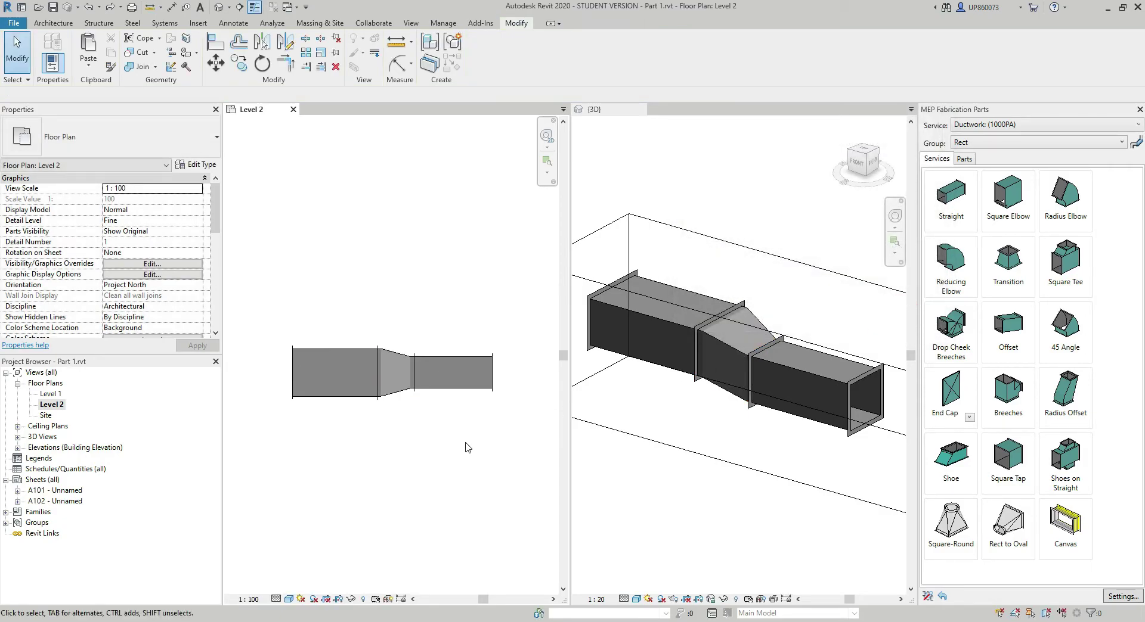
# Mirror-copy the two straight ducts, excluding the transition, across a vertical axis to the right
pyautogui.moveTo(261, 285); pyautogui.dragTo(522, 454)
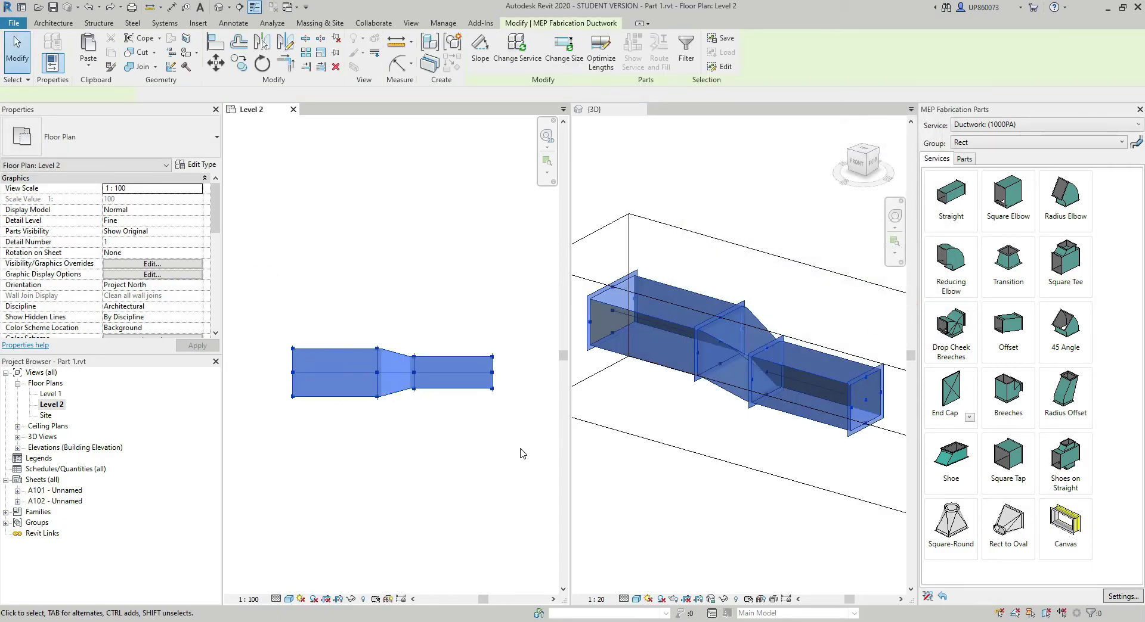
pyautogui.keyDown('shift'); pyautogui.click(398, 391); pyautogui.keyUp('shift')
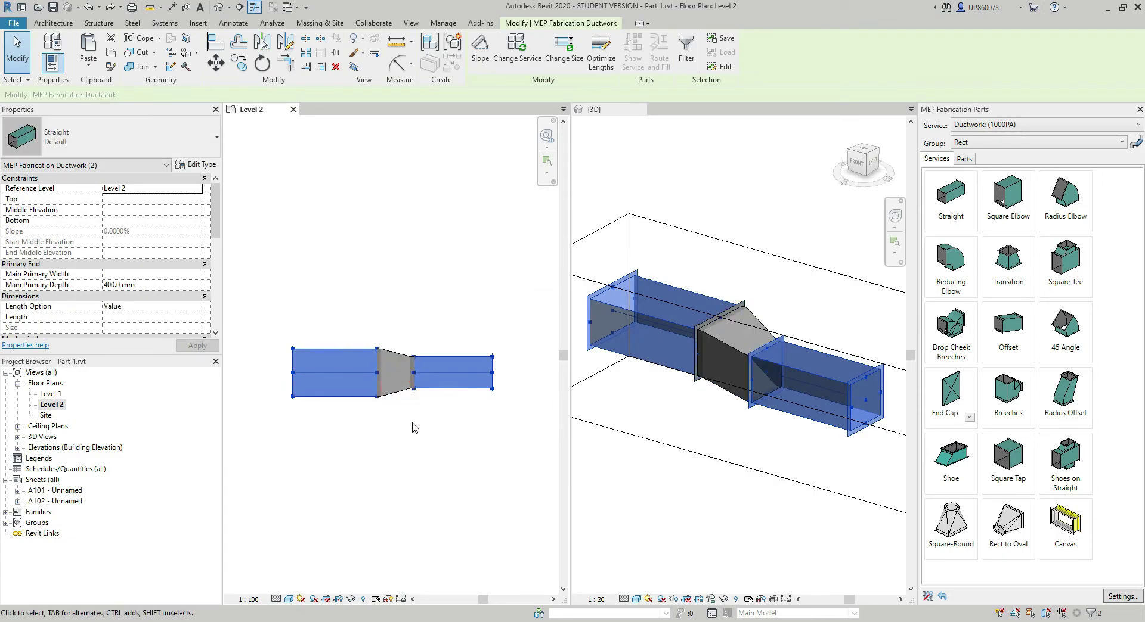
pyautogui.press('d')
pyautogui.press('m')
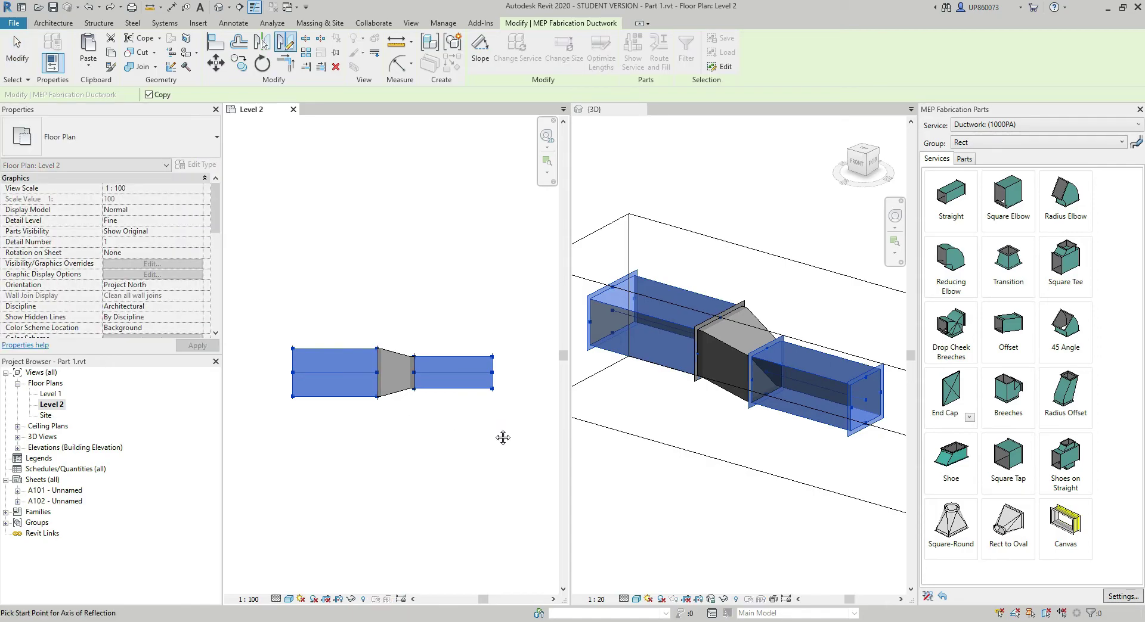
pyautogui.moveTo(523, 394); pyautogui.dragTo(454, 374, button='middle')
pyautogui.click(452, 359)
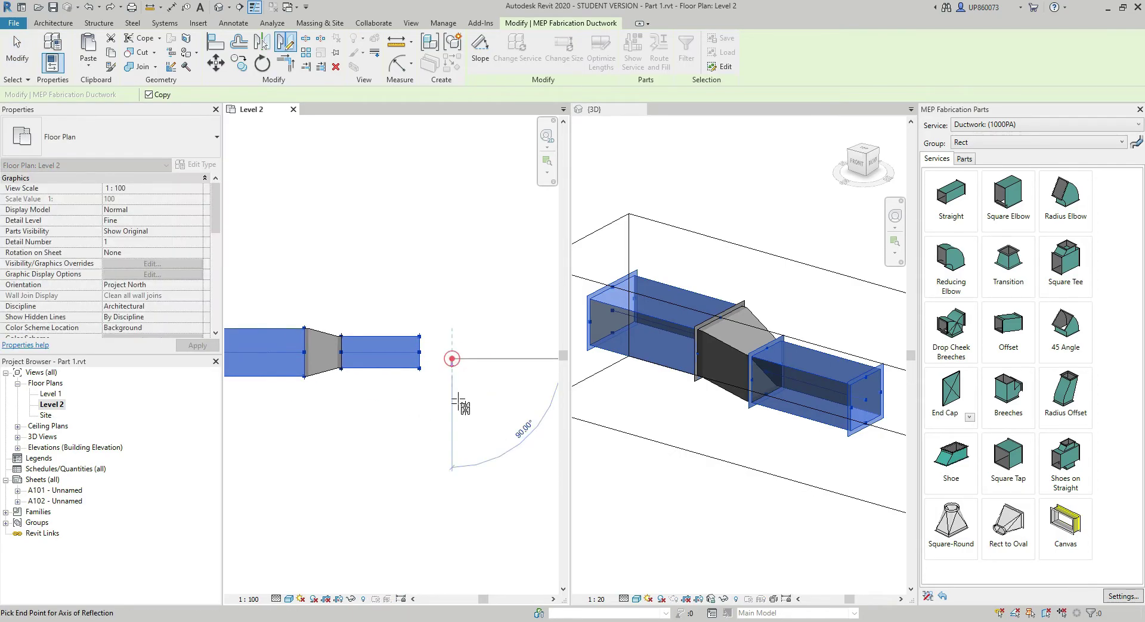
pyautogui.click(453, 432)
pyautogui.scroll(-2, 422, 442)
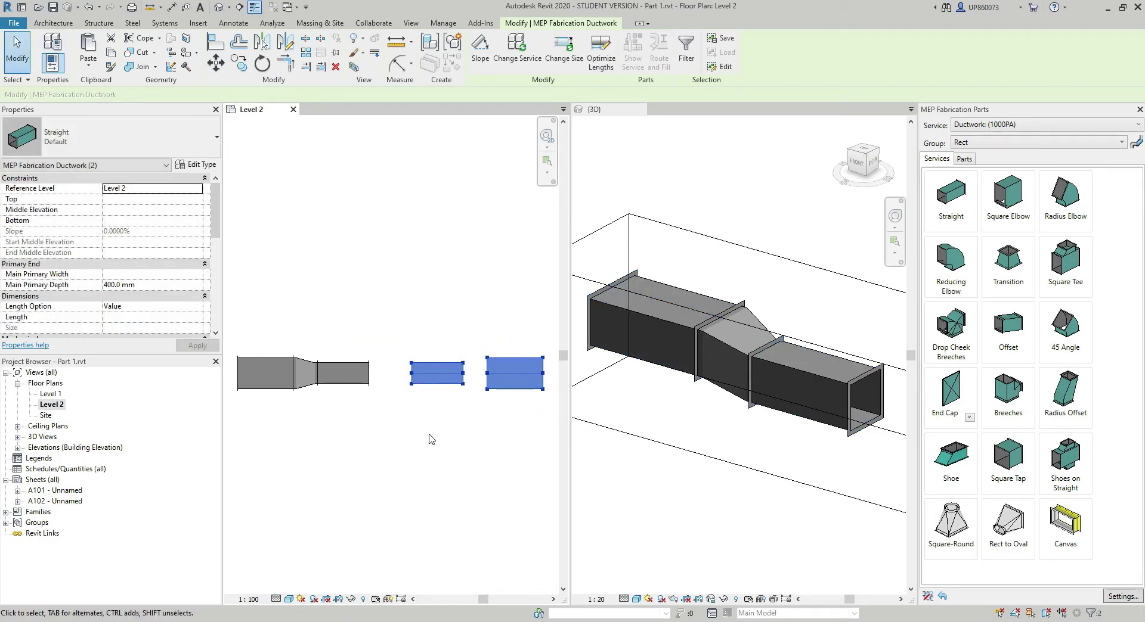
pyautogui.click(432, 439)
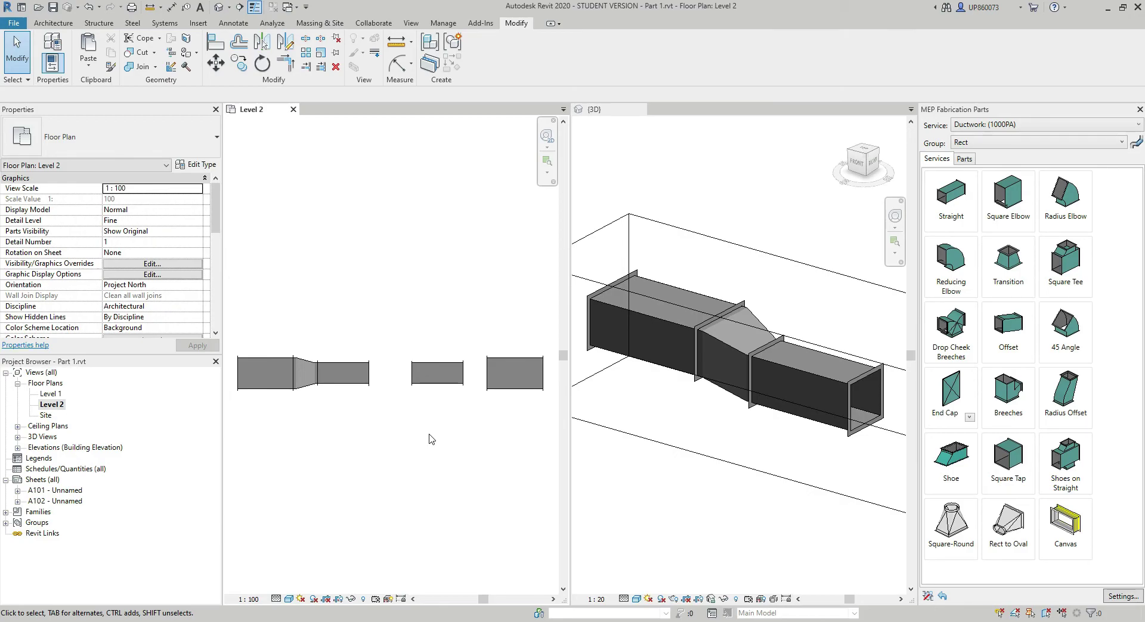
# Select the duct transition with element ID 355317 using Select by ID
pyautogui.click(440, 24)
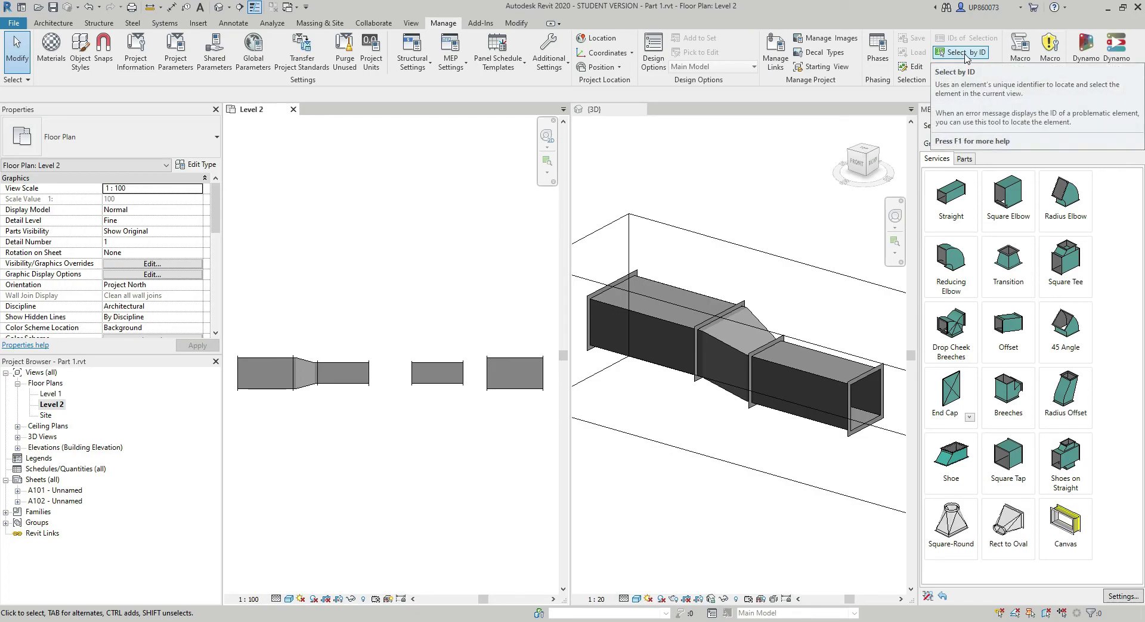
pyautogui.click(964, 55)
pyautogui.click(408, 192)
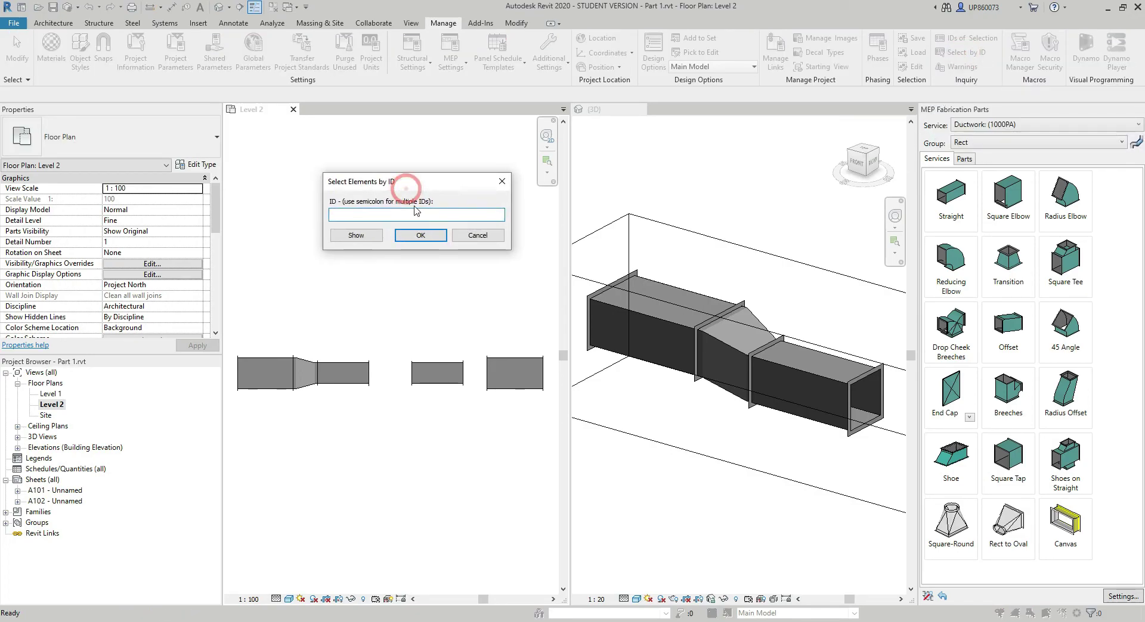
pyautogui.click(402, 216)
pyautogui.write('355317')
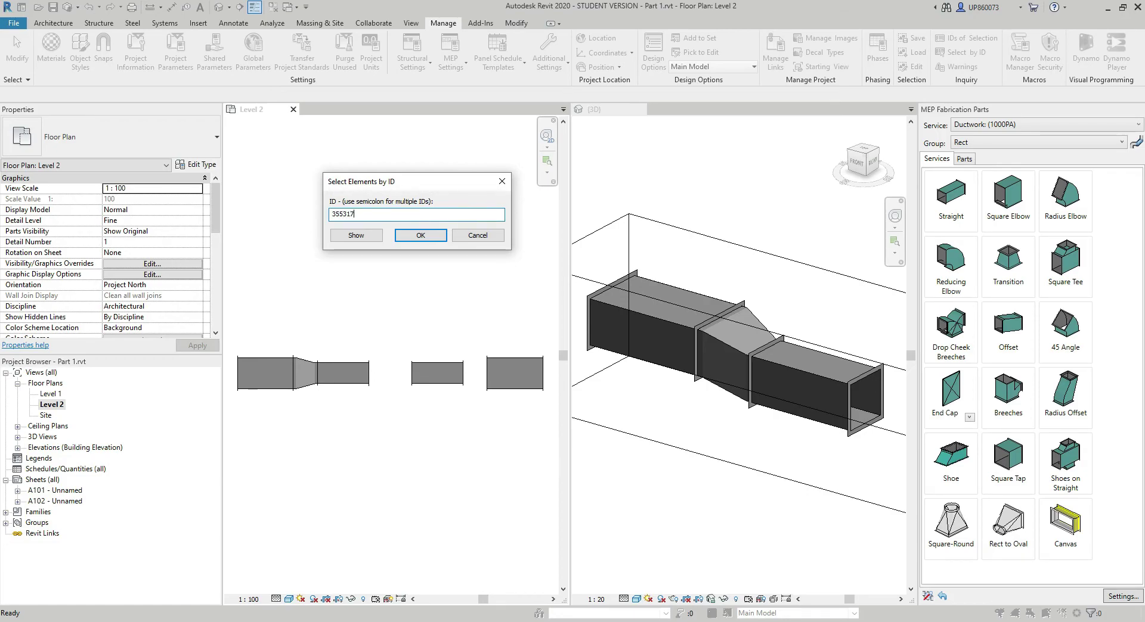
pyautogui.click(421, 235)
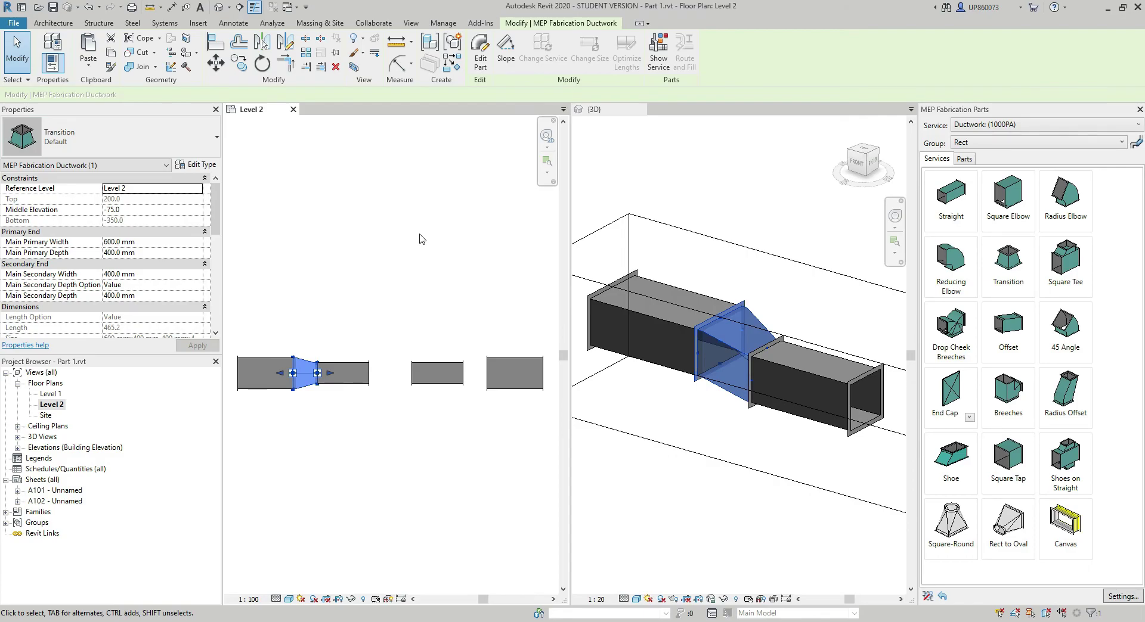
# Select the five duct parts in plan and orbit the 3D view to examine the mirrored run
pyautogui.click(384, 416)
pyautogui.scroll(-1, 417, 439)
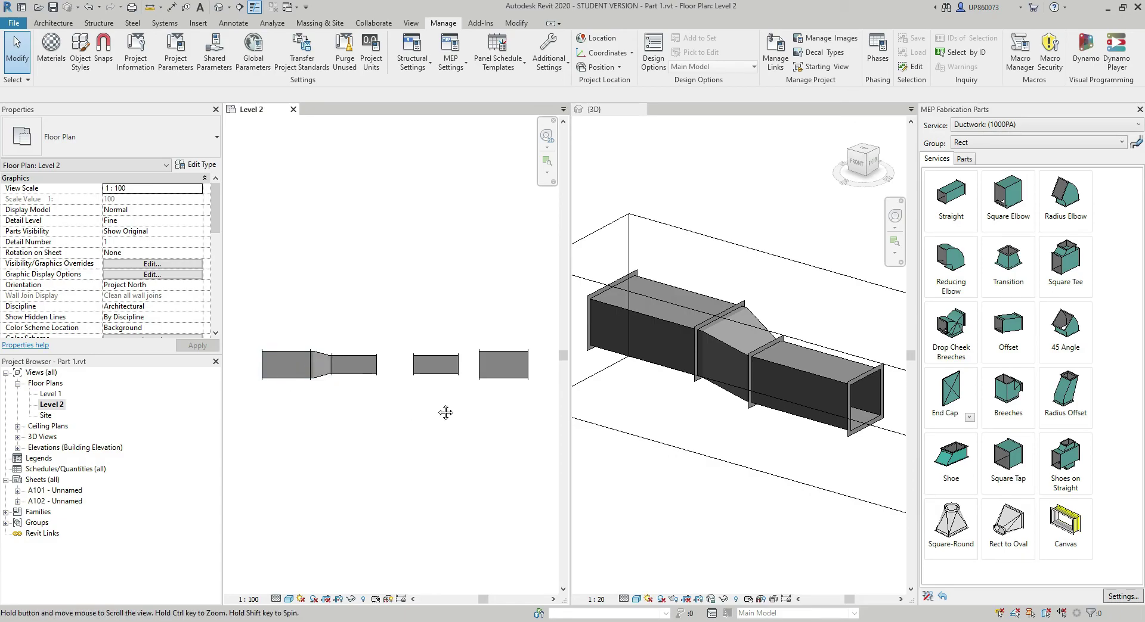
pyautogui.scroll(-1, 276, 357)
pyautogui.moveTo(231, 307); pyautogui.dragTo(511, 435)
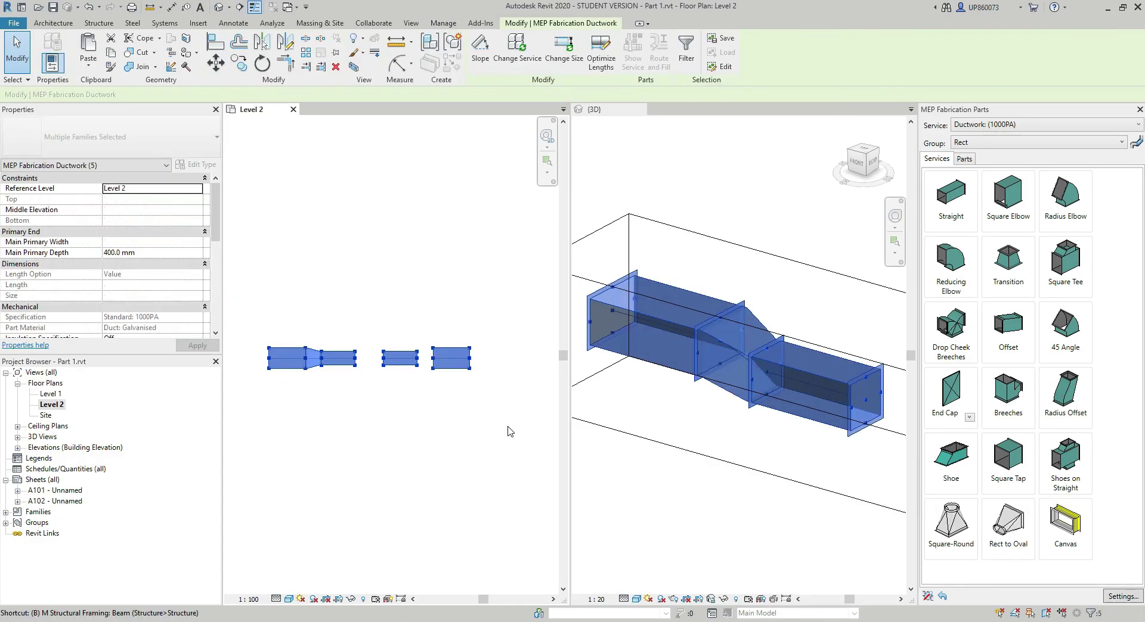
pyautogui.scroll(-2, 728, 401)
pyautogui.keyDown('shift'); pyautogui.moveTo(728, 401); pyautogui.dragTo(729, 435, button='middle'); pyautogui.keyUp('shift')
pyautogui.click(728, 435)
pyautogui.scroll(2, 728, 418)
# Route and Fill between the two open mirrored straight duct ends to add the missing transition
pyautogui.click(718, 351)
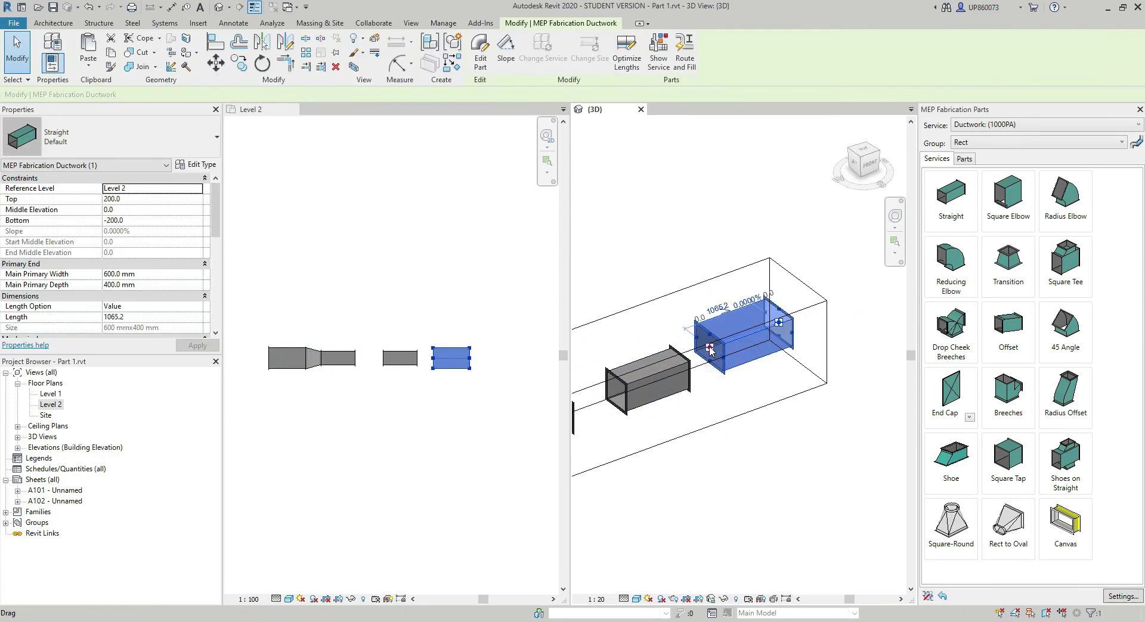
pyautogui.rightClick(717, 349)
pyautogui.click(743, 350)
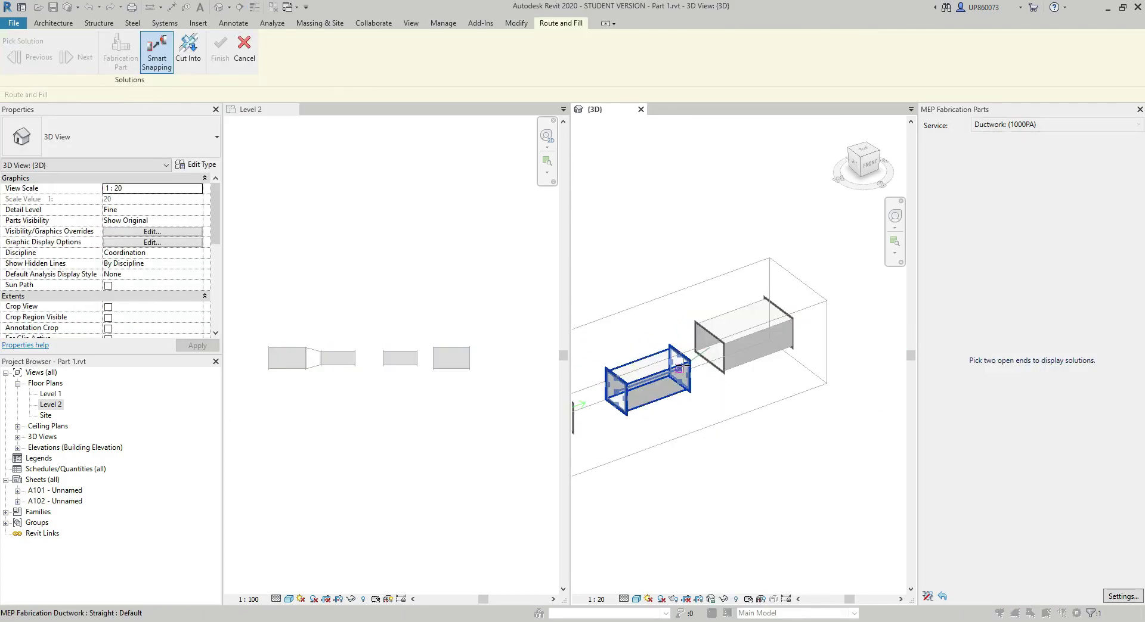
pyautogui.click(710, 351)
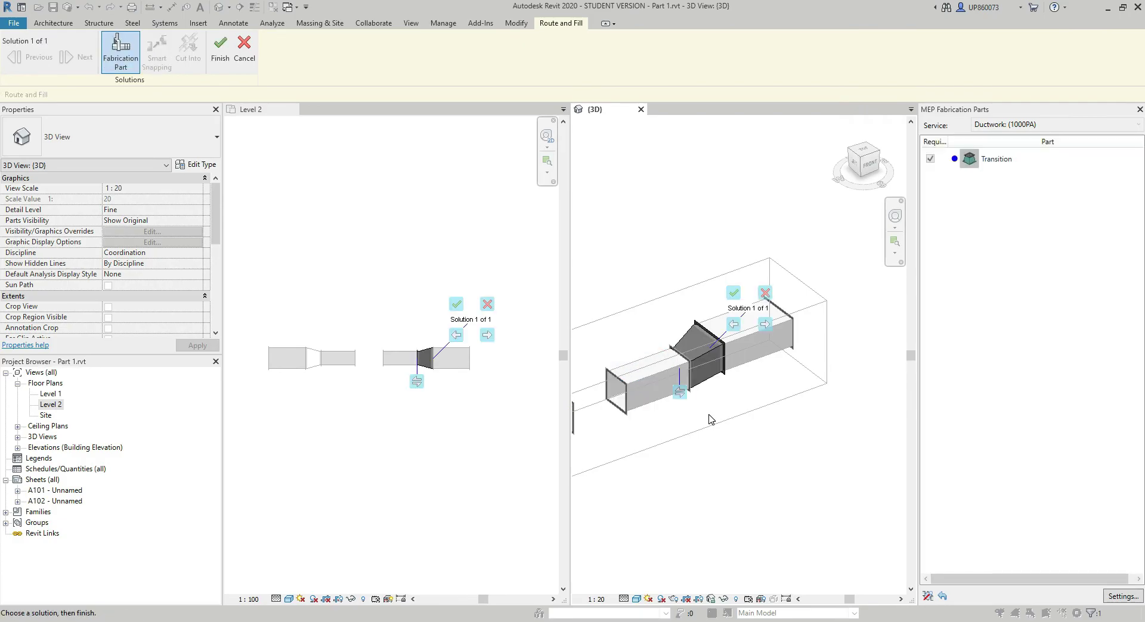
pyautogui.click(728, 289)
pyautogui.scroll(-2, 754, 388)
pyautogui.click(759, 407)
pyautogui.scroll(3, 761, 411)
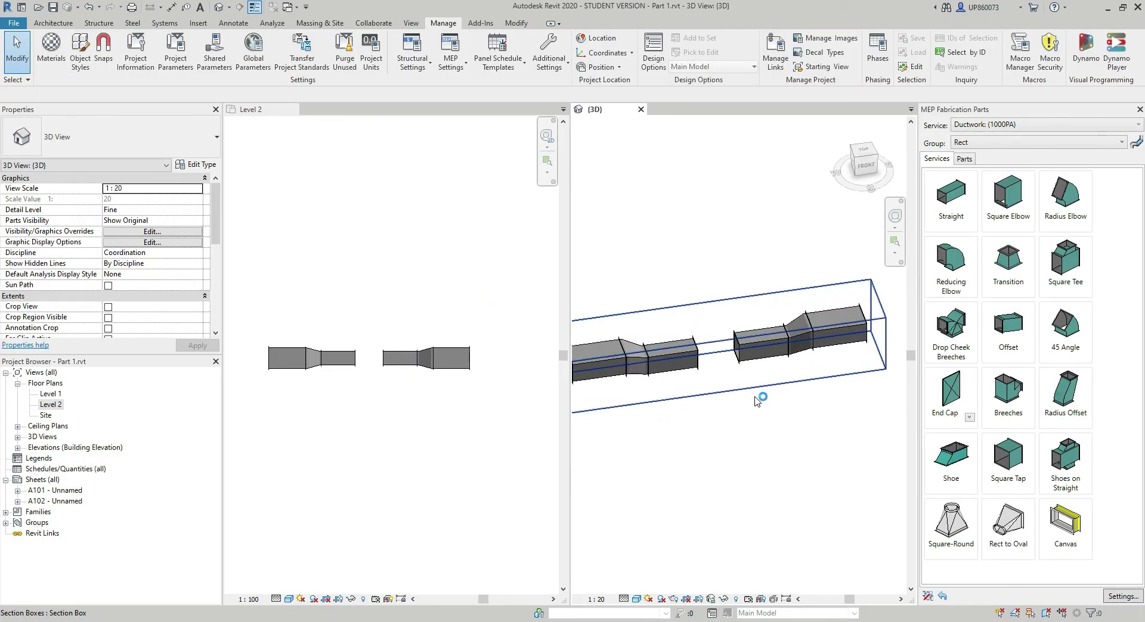
pyautogui.moveTo(749, 431)
pyautogui.keyDown('shift'); pyautogui.mouseDown(button='middle')
pyautogui.moveTo(772, 440)
pyautogui.moveTo(746, 449)
pyautogui.mouseUp(button='middle'); pyautogui.keyUp('shift')
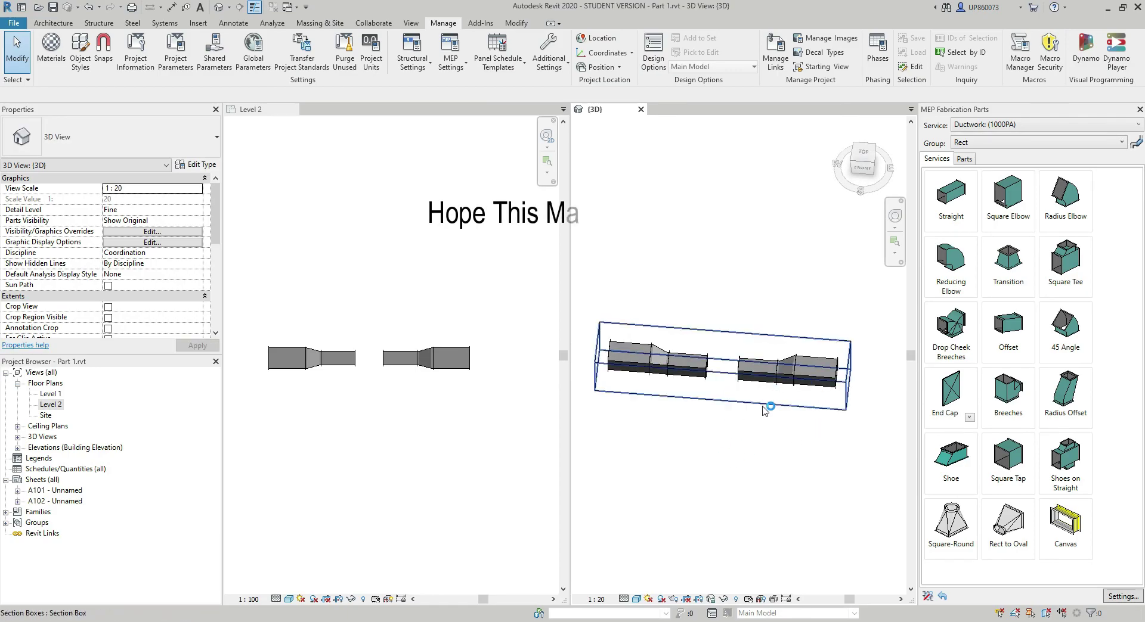